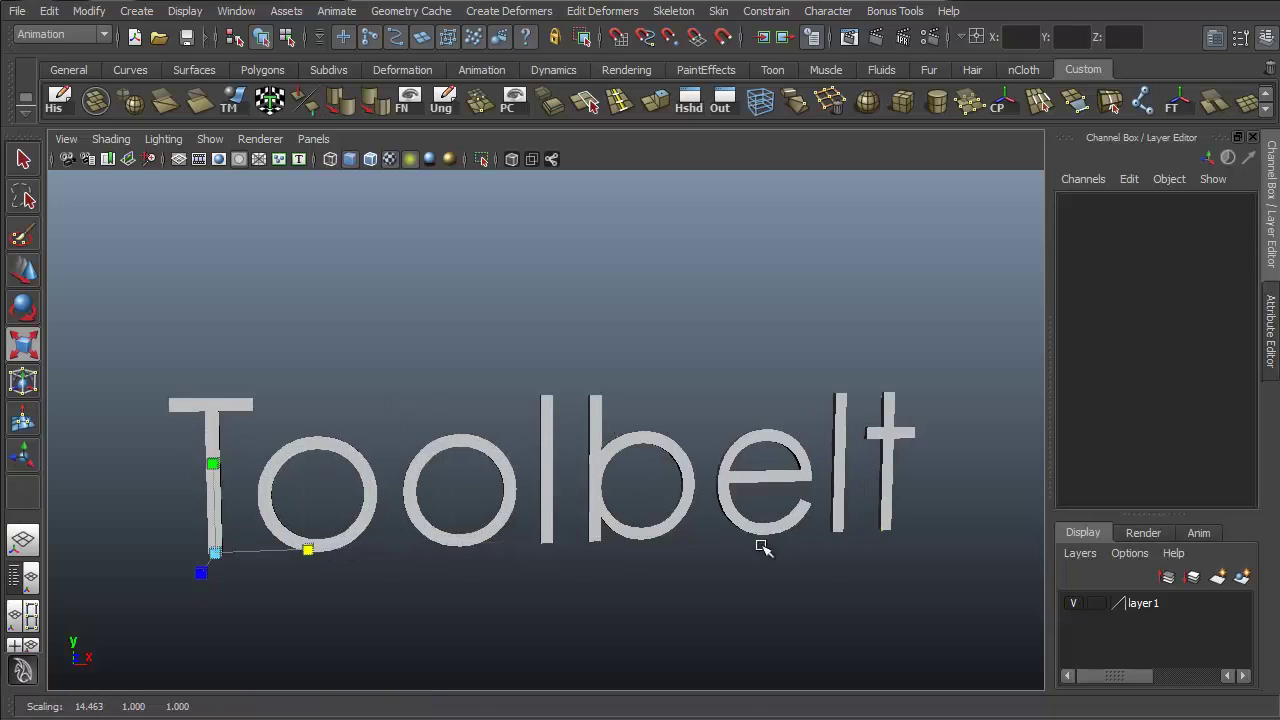
Step: Tumble the Toolbelt text to swing Maya into view, then switch to move with pivot editing
alt+drag(762, 548, 617, 509)
key(e)
alt+middle_drag(617, 509, 720, 405)
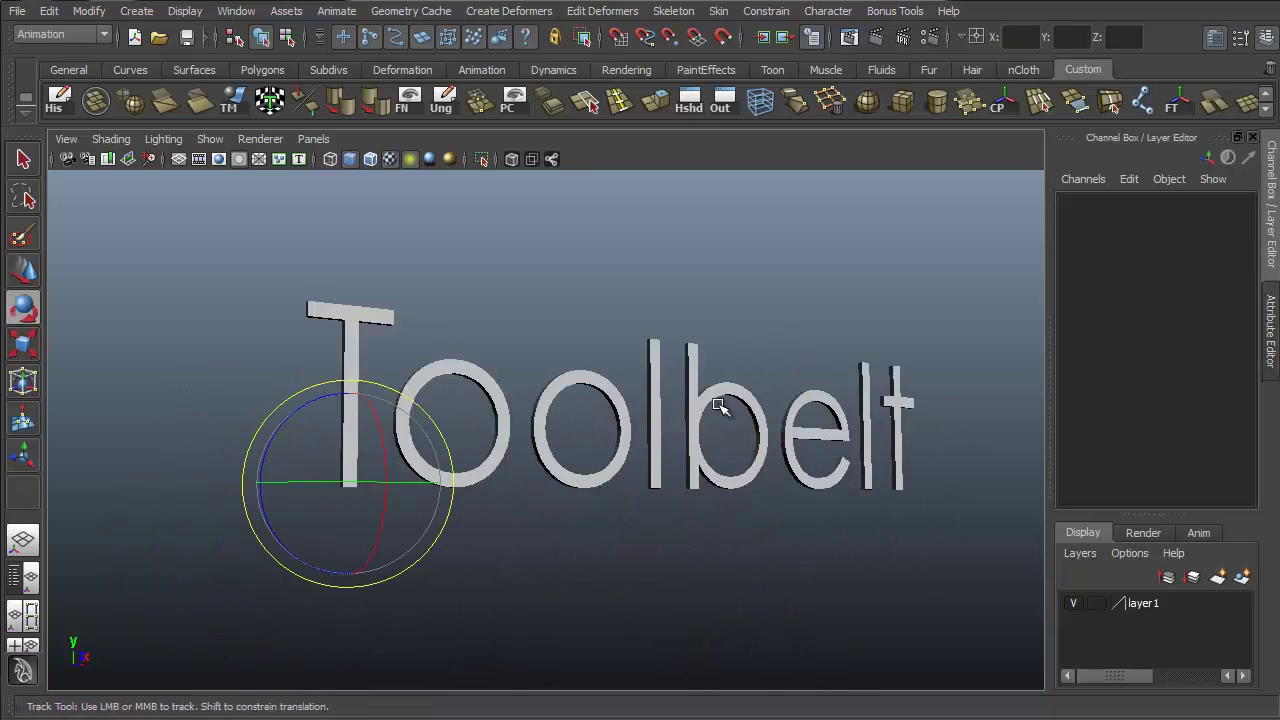
alt+drag(677, 463, 534, 394)
key(w)
key(Insert)
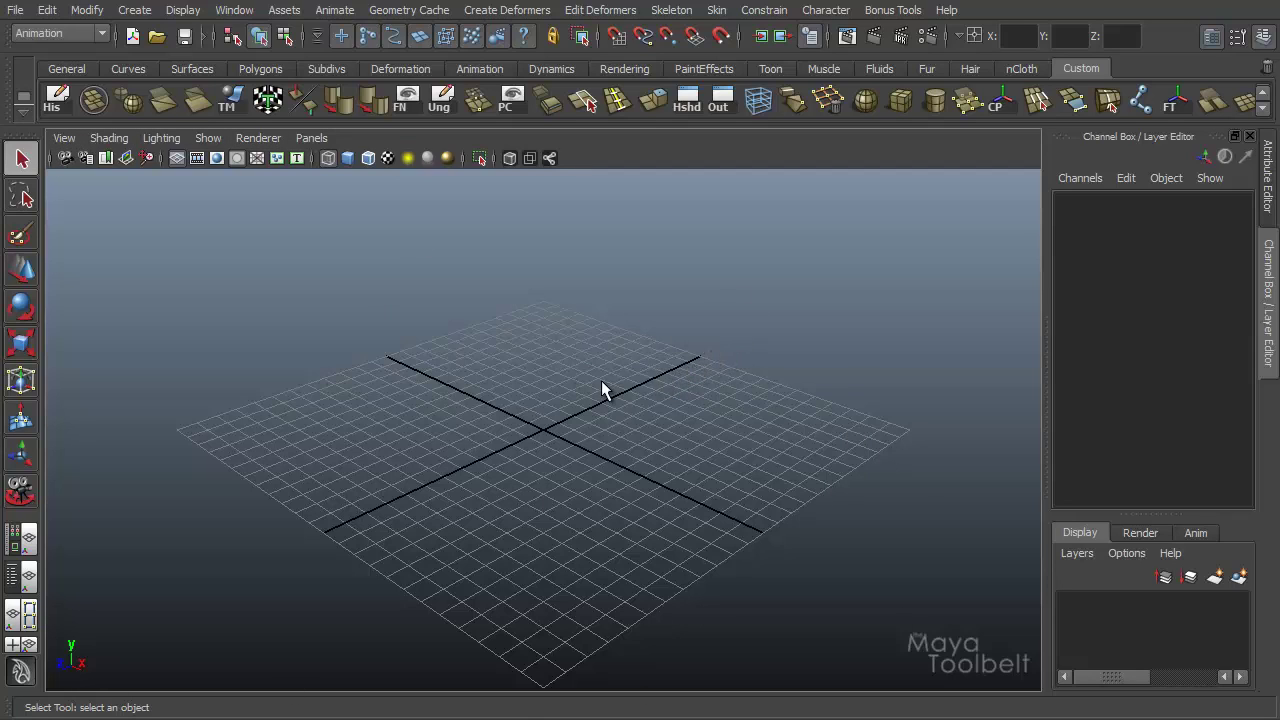
Step: Tear off the perspective panel's View menu and place the floating window at the viewport's left edge
click(63, 138)
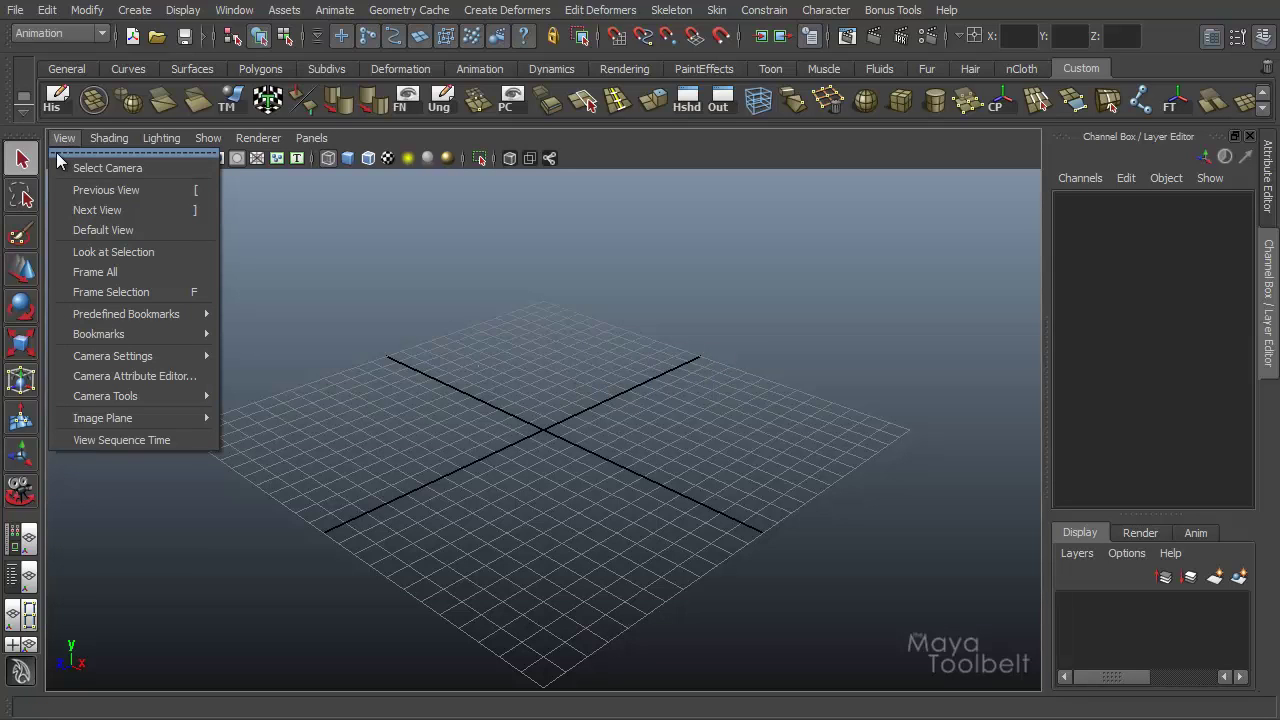
click(146, 152)
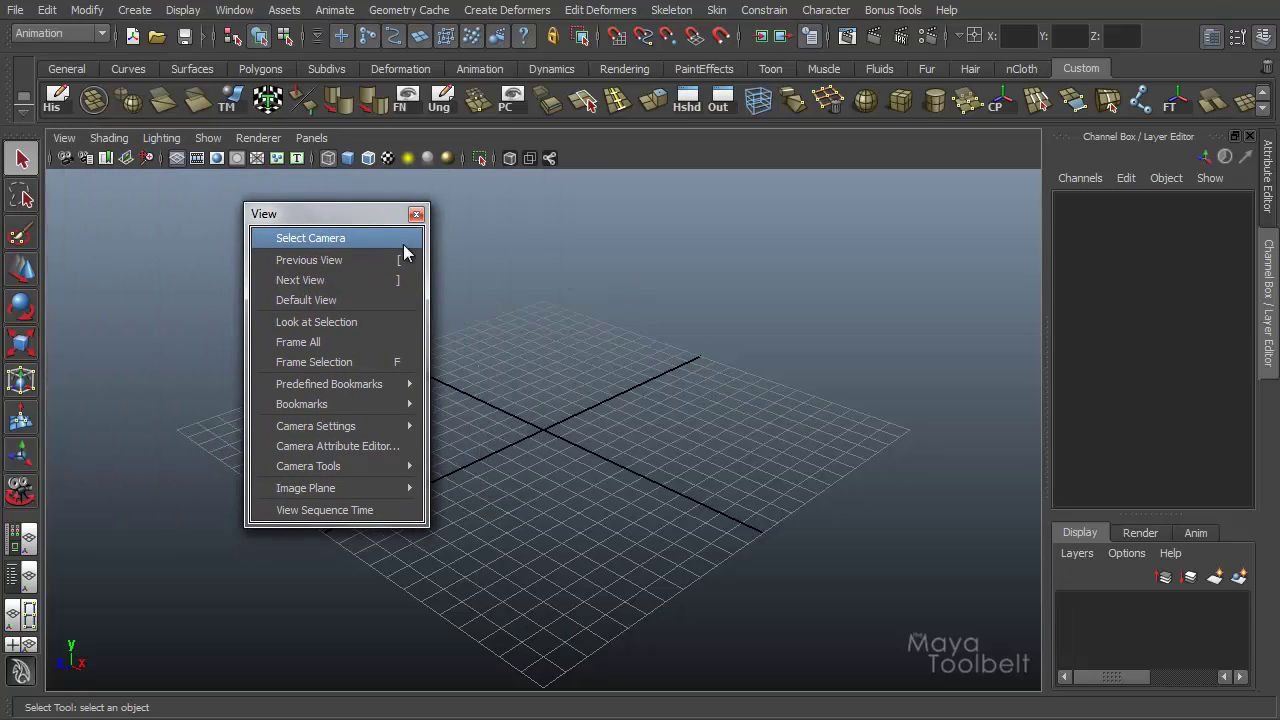
drag(333, 211, 117, 187)
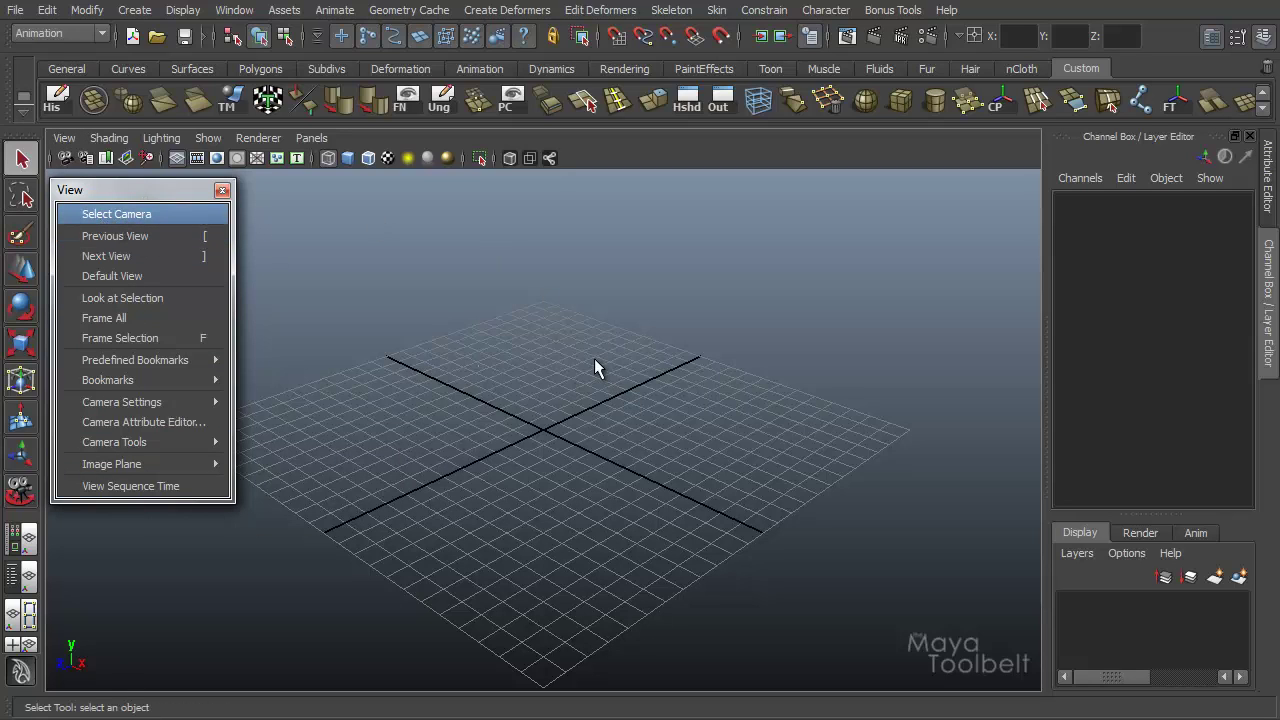
Step: Select the persp camera from the torn-off View menu and scroll to its Focal Length and Center Of Interest
alt+drag(597, 446, 587, 420)
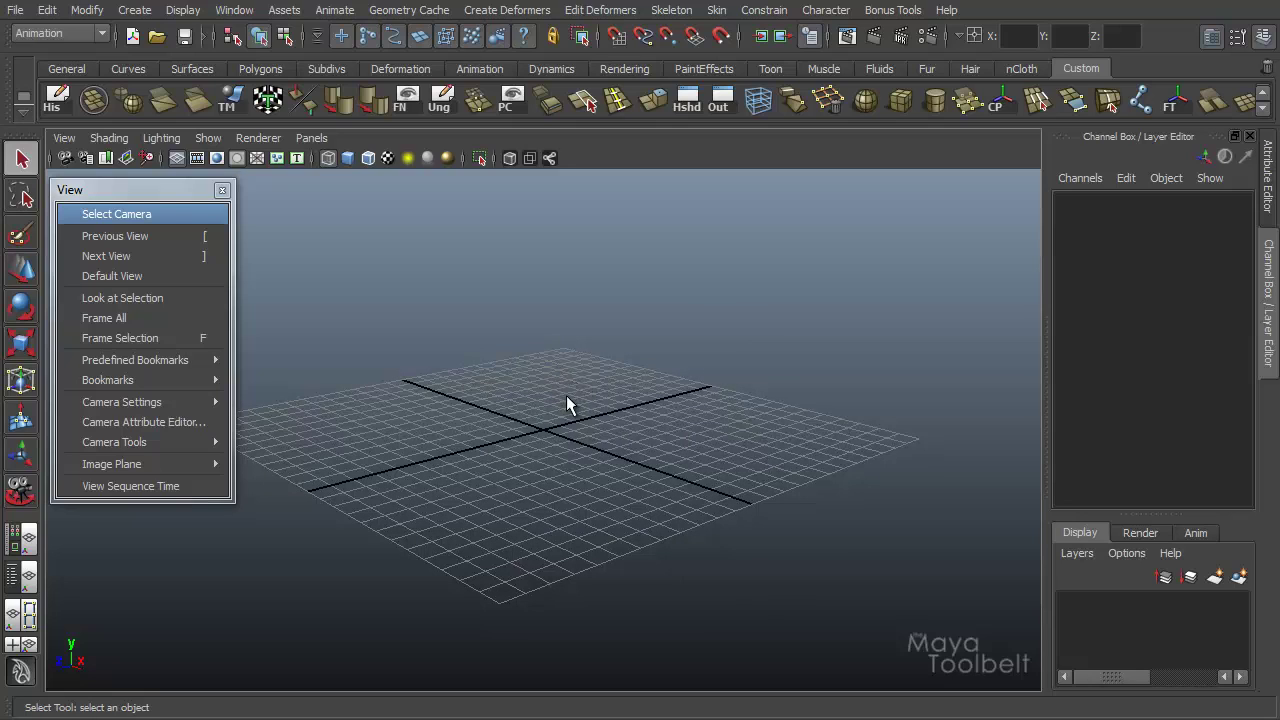
click(107, 215)
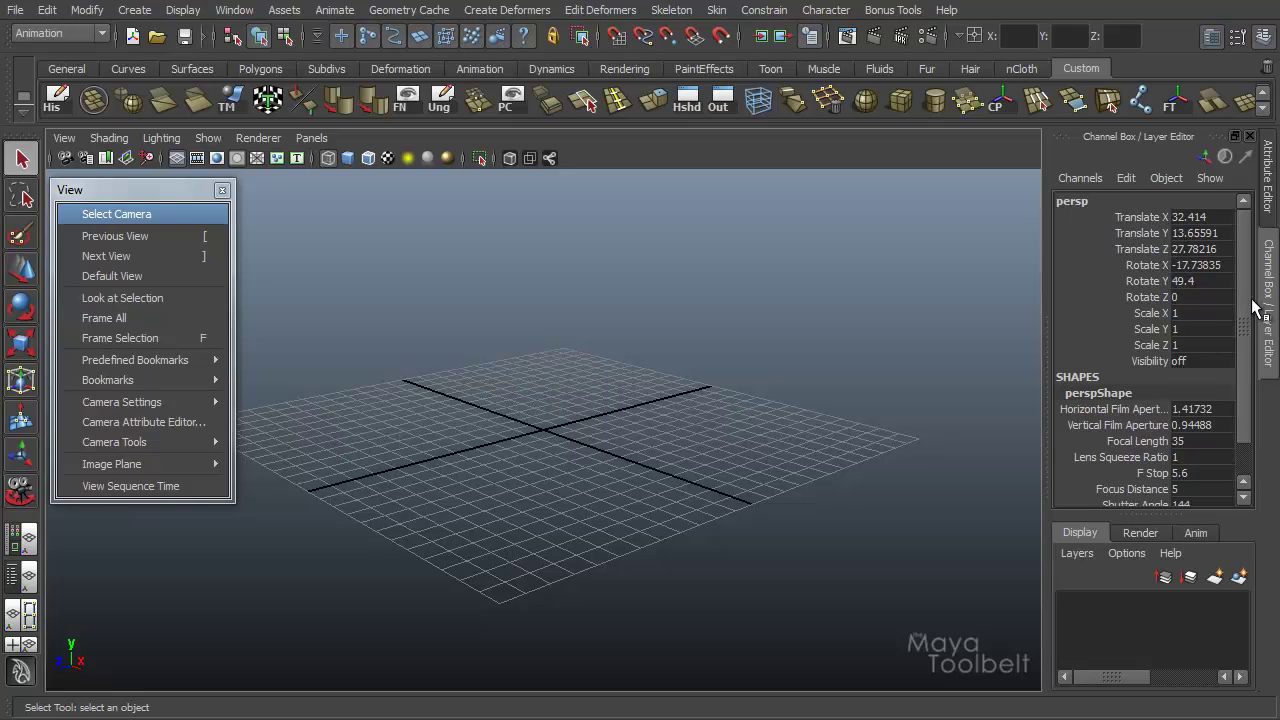
scroll(1238, 379, down, 2)
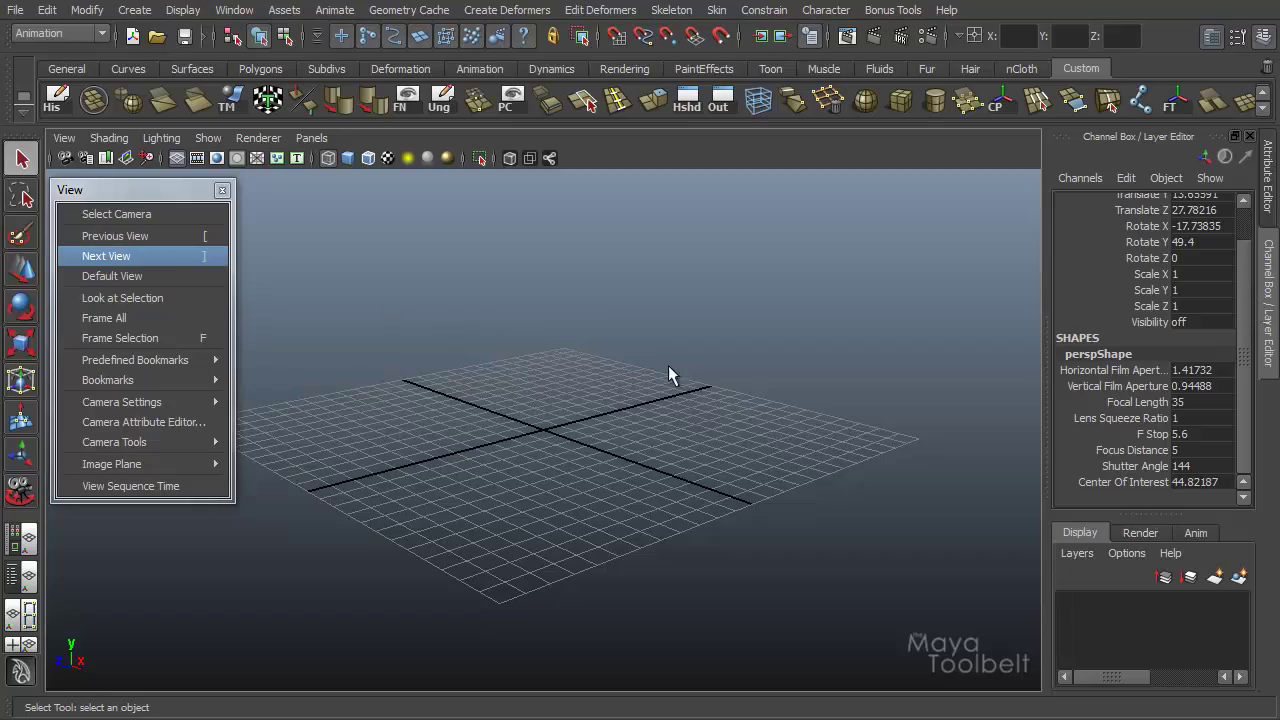
Step: Tumble the camera twice around the grid, then step back to the previous view
alt+drag(705, 378, 611, 458)
alt+drag(714, 451, 721, 488)
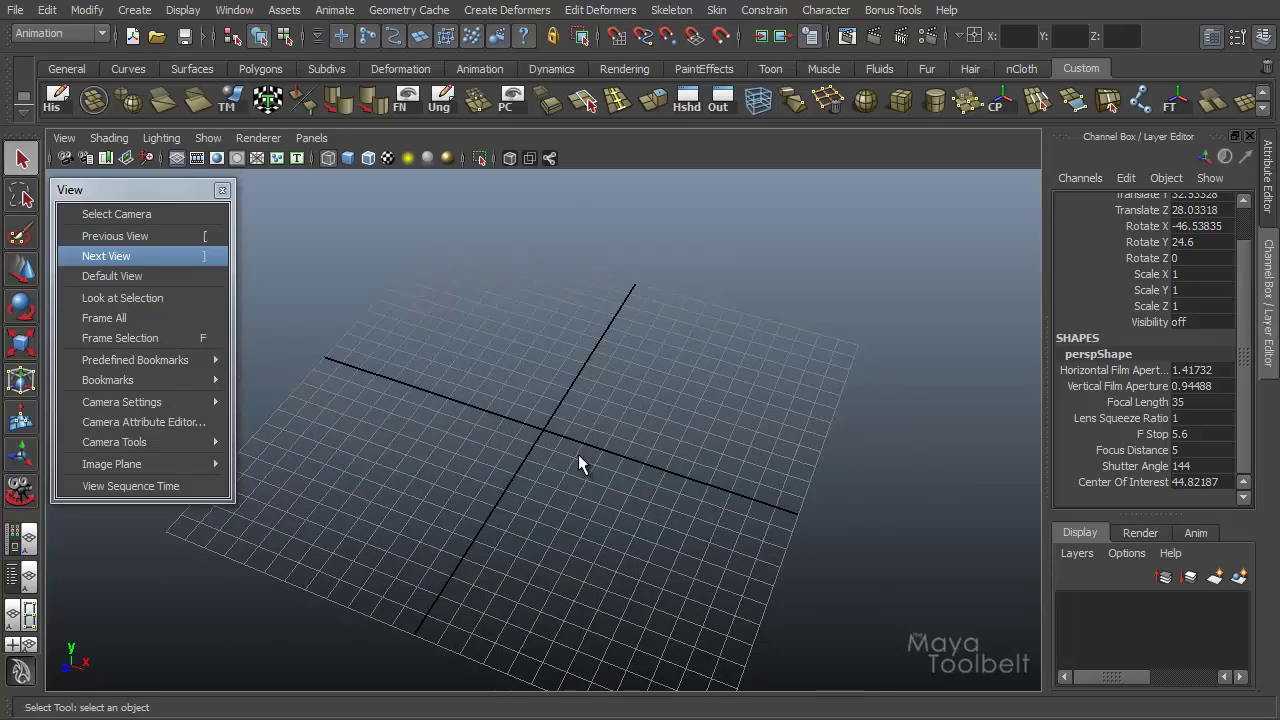
key(bracketleft)
key(bracketleft)
key(bracketleft)
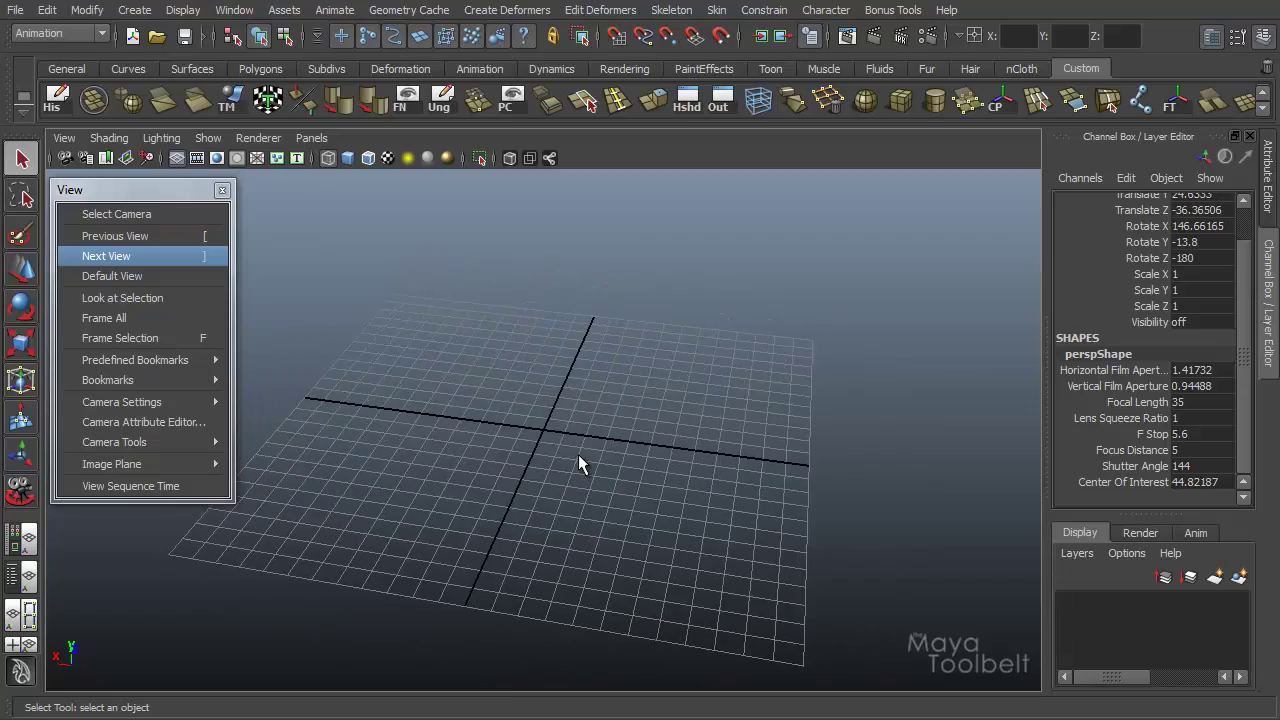
Step: Step repeatedly through the stored camera views with Next View
key(bracketright)
key(bracketright)
key(bracketright)
key(bracketright)
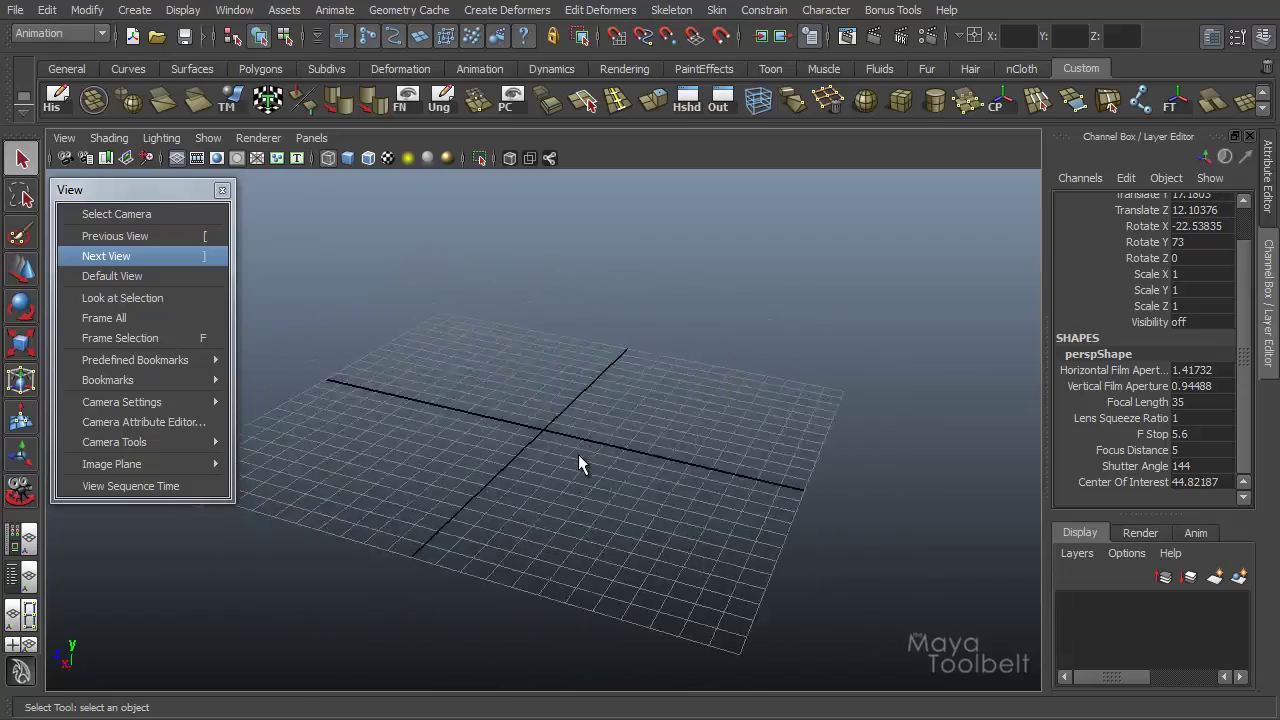
key(bracketright)
key(bracketright)
key(bracketright)
key(bracketright)
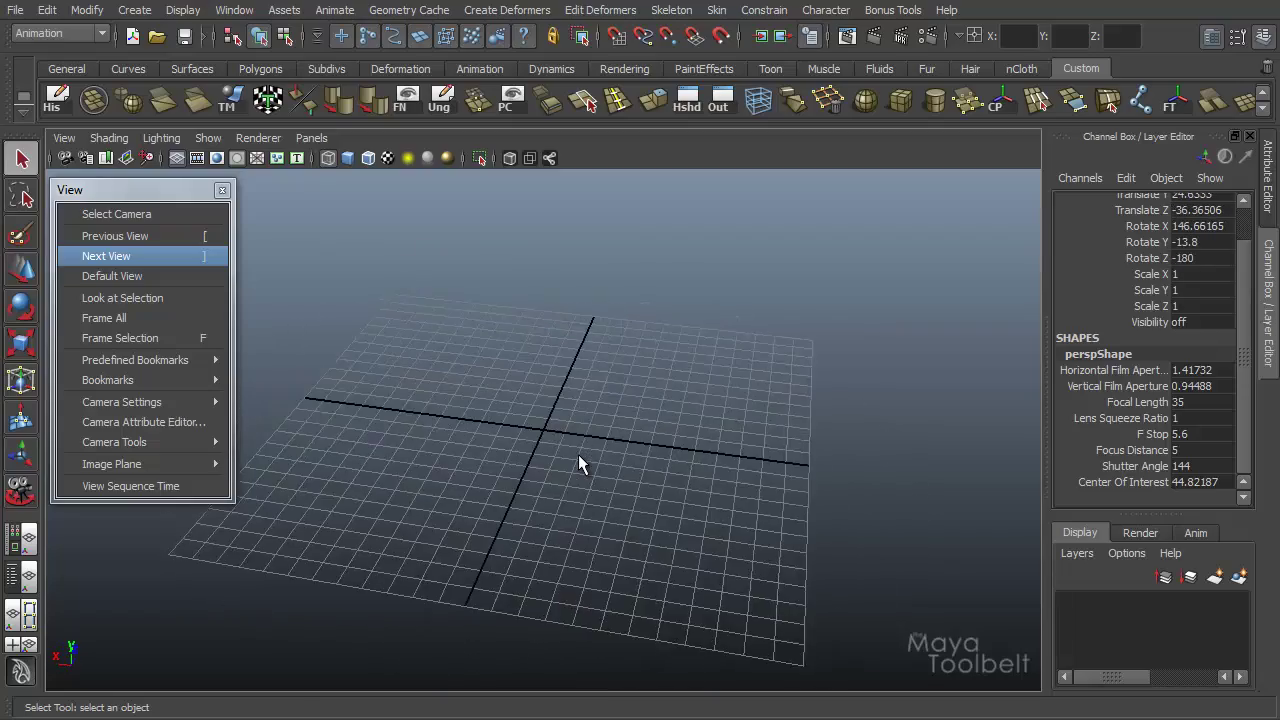
key(bracketright)
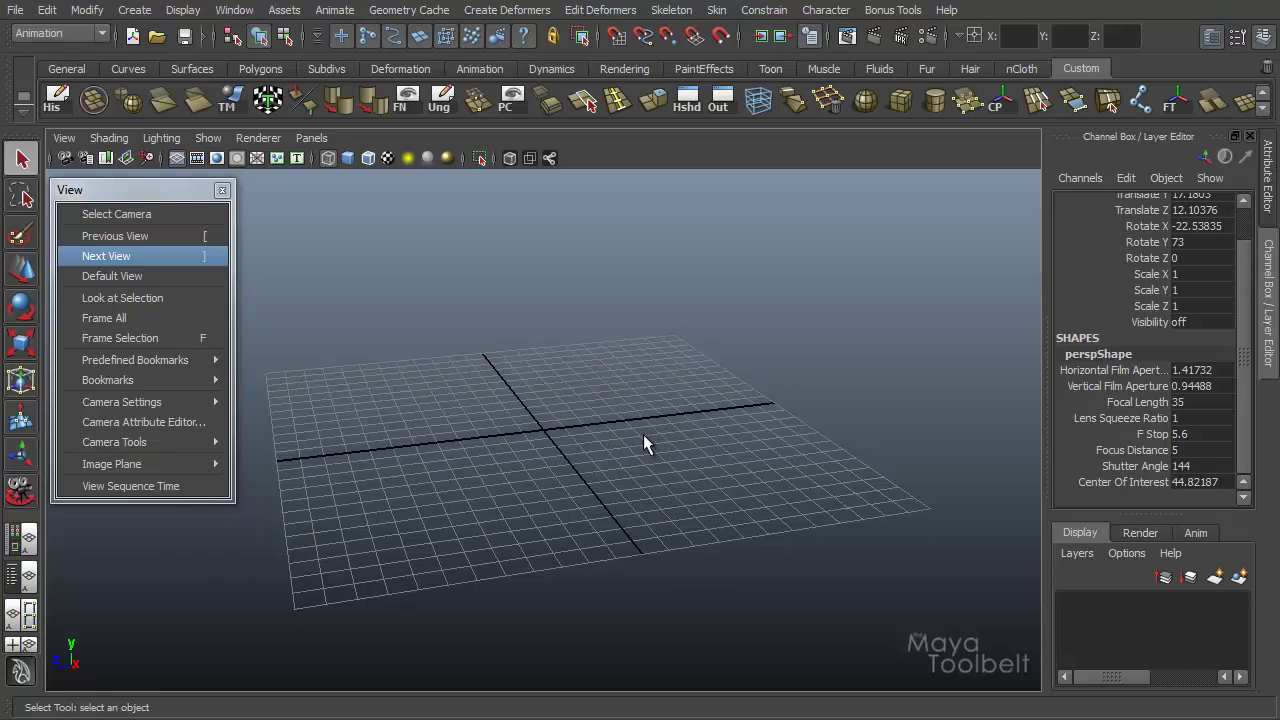
key(bracketright)
key(bracketright)
key(bracketright)
key(bracketright)
key(bracketright)
key(bracketright)
key(bracketright)
key(bracketright)
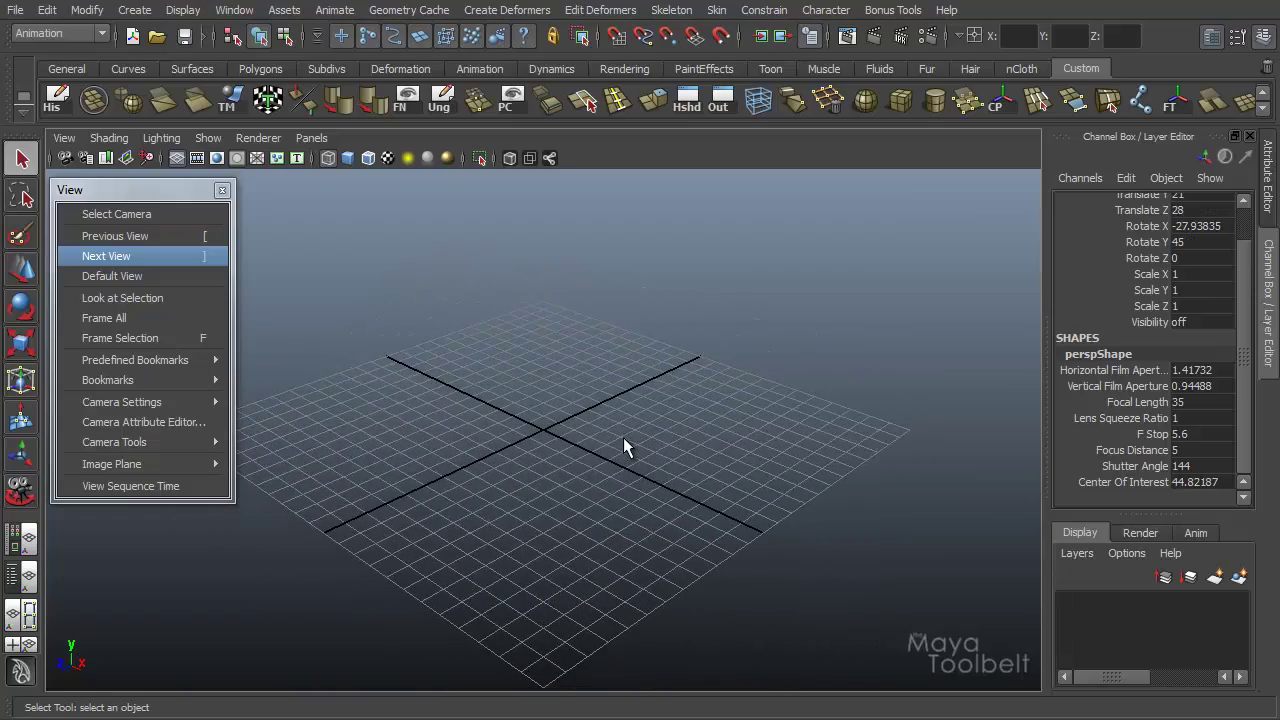
key(bracketright)
key(bracketright)
key(bracketright)
key(bracketright)
key(bracketright)
key(bracketright)
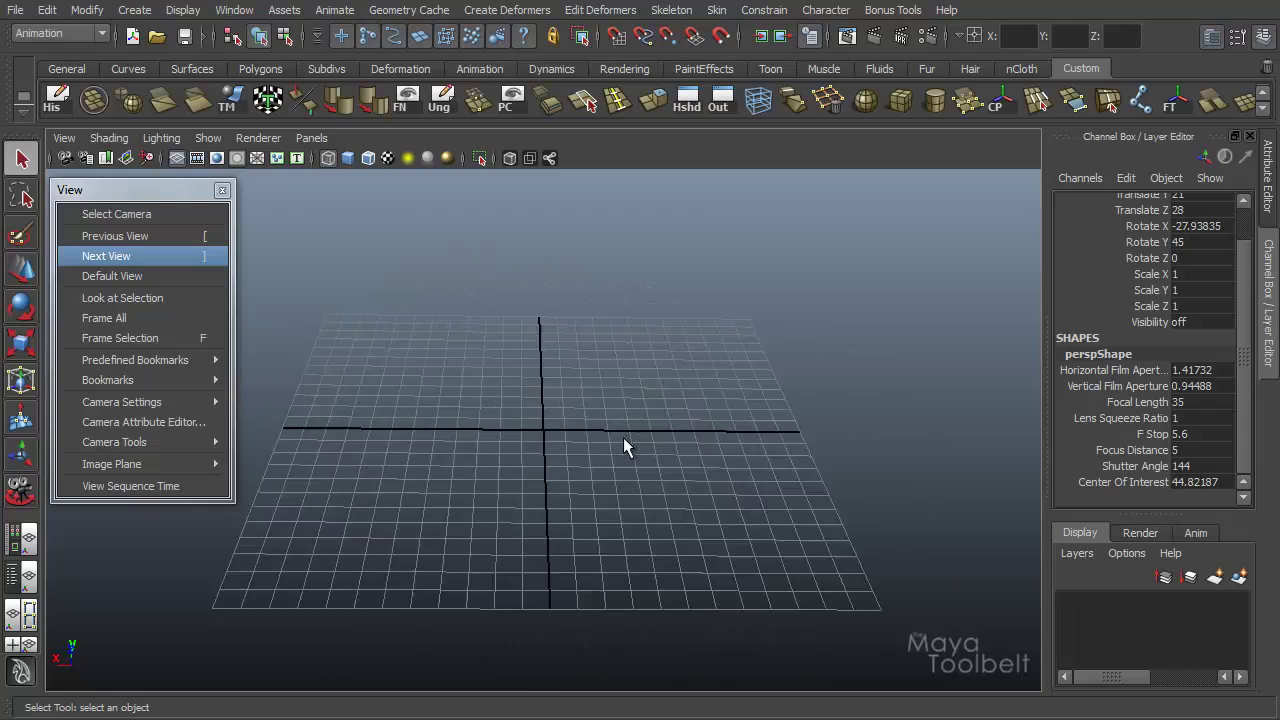
key(bracketright)
key(bracketright)
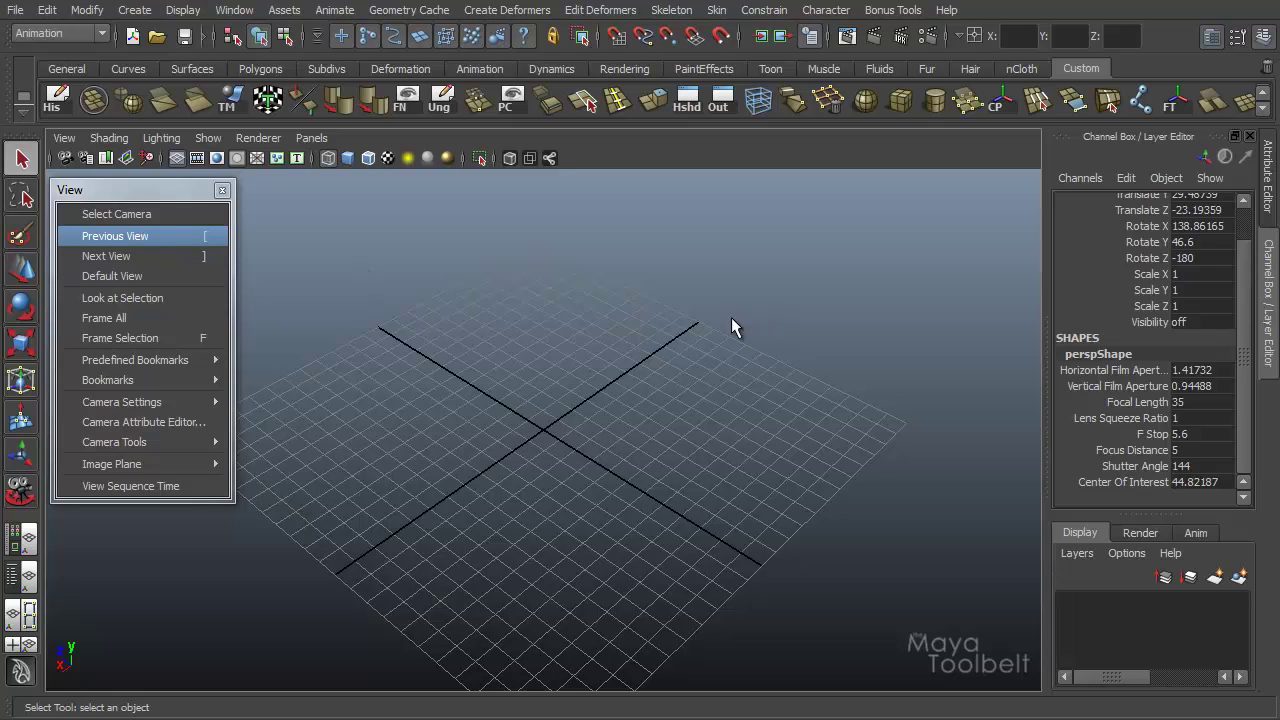
Step: Reset the camera to the default view and draw a polygon cube on the grid
click(144, 277)
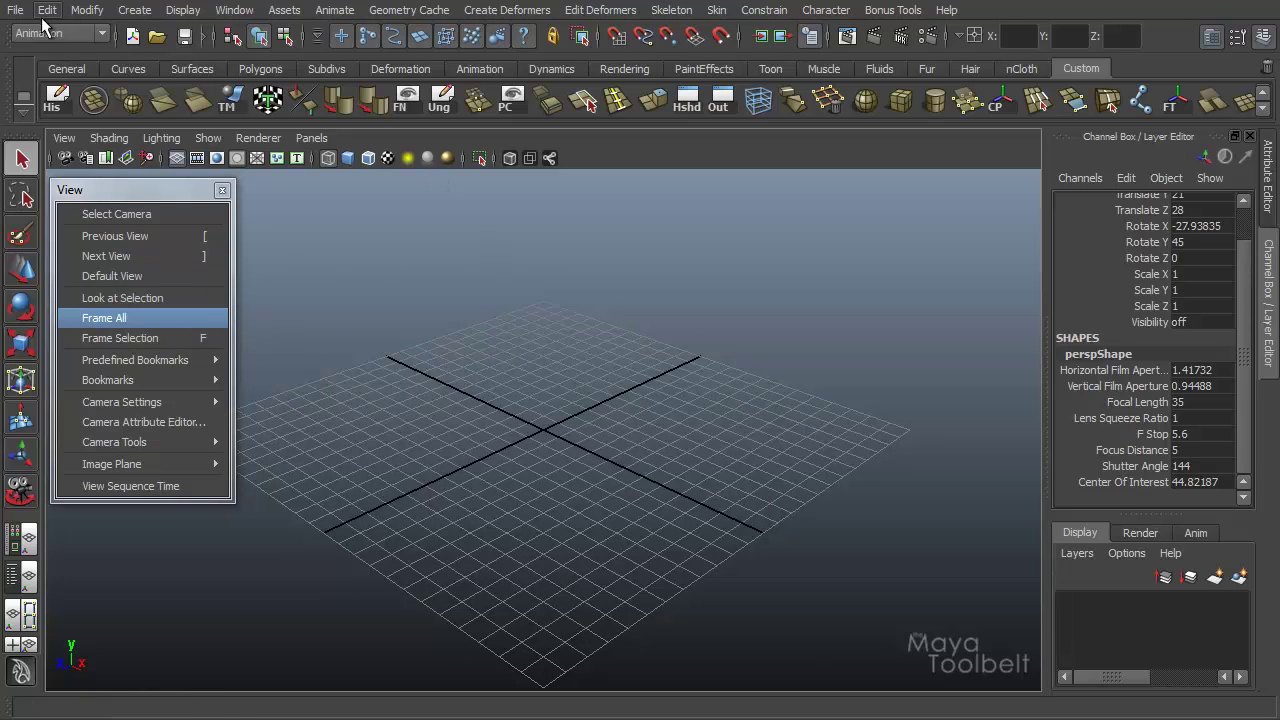
click(132, 10)
mouse_move(236, 57)
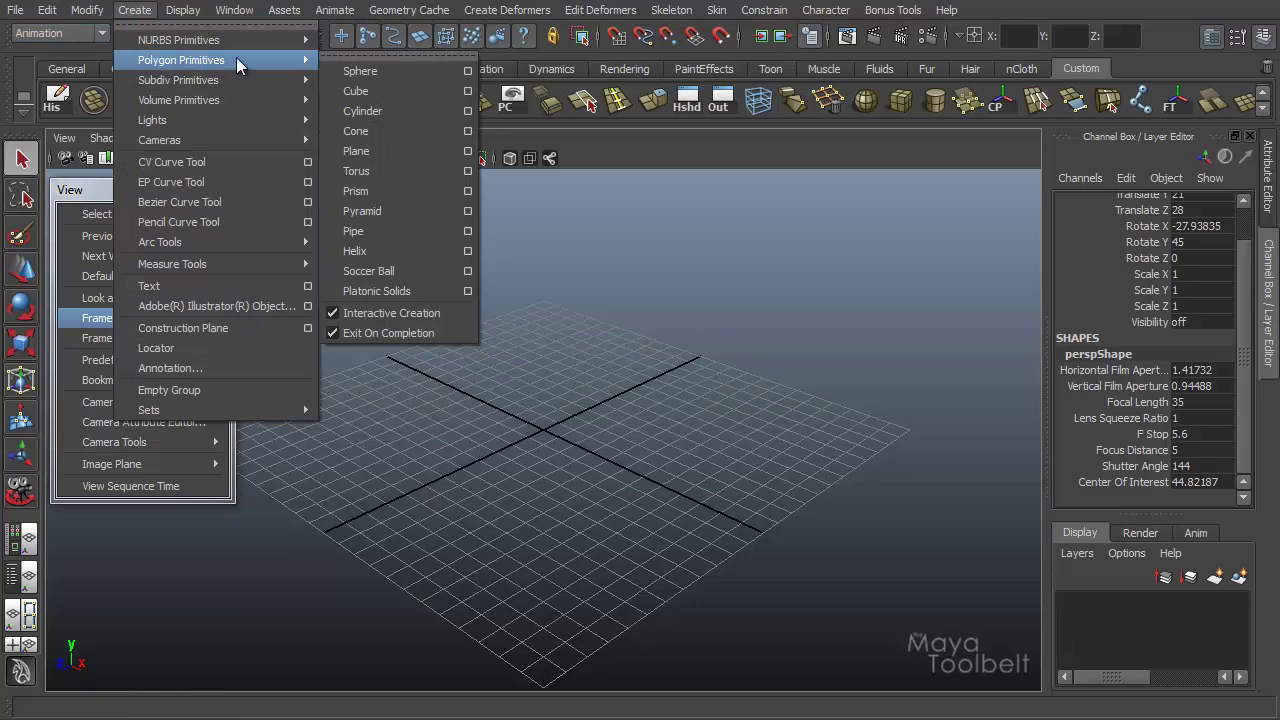
click(358, 91)
drag(523, 423, 538, 460)
Step: Smooth-shade the cube, lift it up and right, and aim the camera at it
key(5)
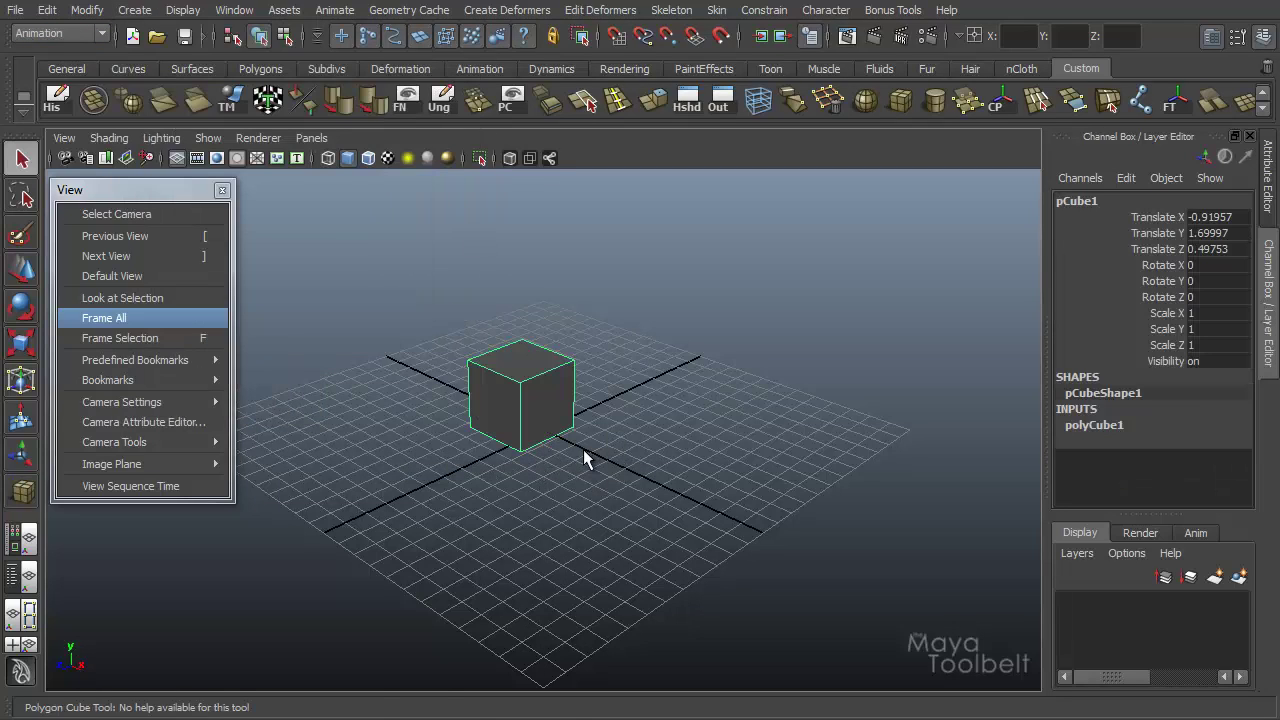
key(w)
mouse_move(535, 392)
mouse_down()
mouse_move(637, 300)
mouse_move(855, 226)
mouse_up()
click(94, 298)
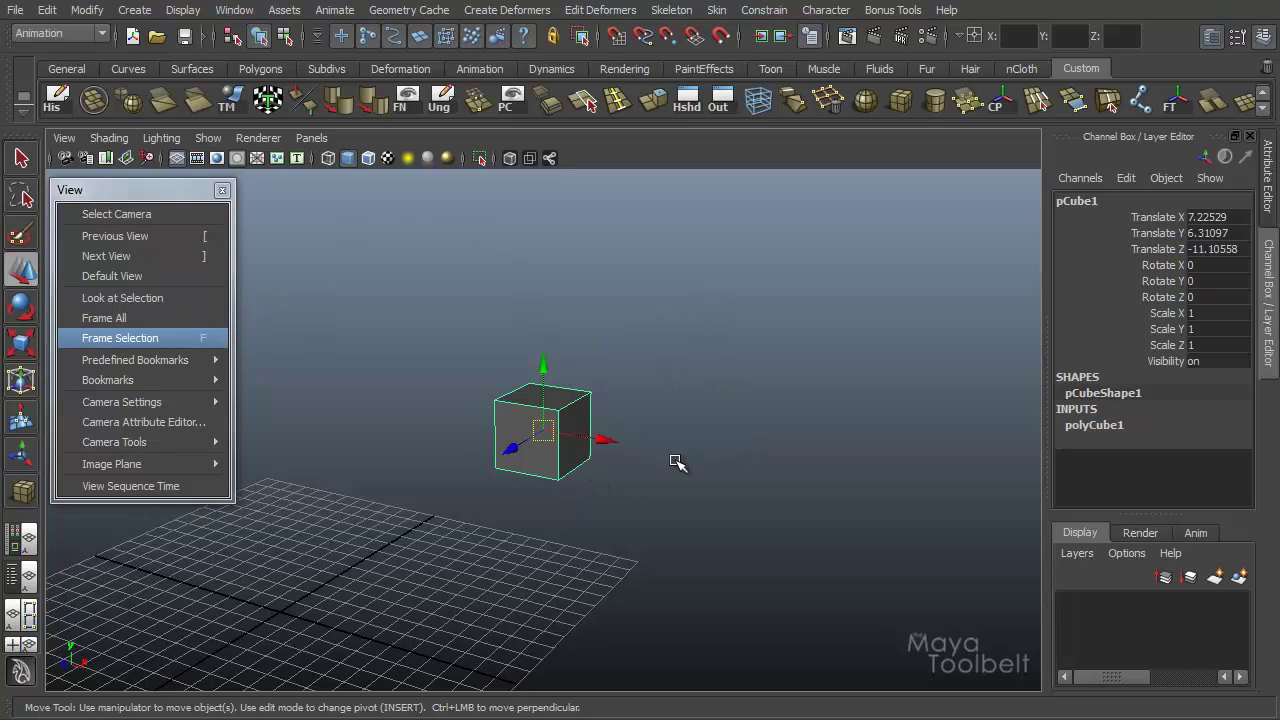
Step: Duplicate the cube twice with Ctrl+D, moving a copy up and left, then deselect all
scroll(660, 460, down, 5)
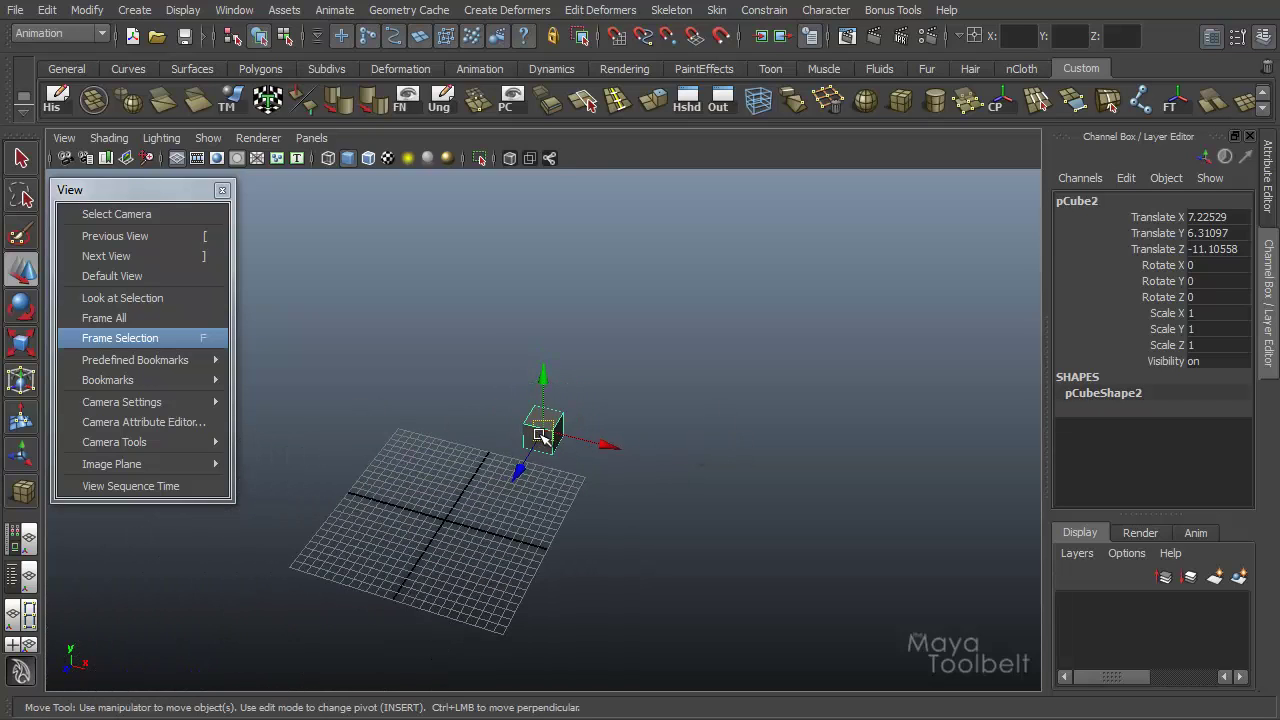
key(ctrl+d)
drag(543, 430, 422, 237)
key(ctrl+d)
key(ctrl+d)
click(674, 362)
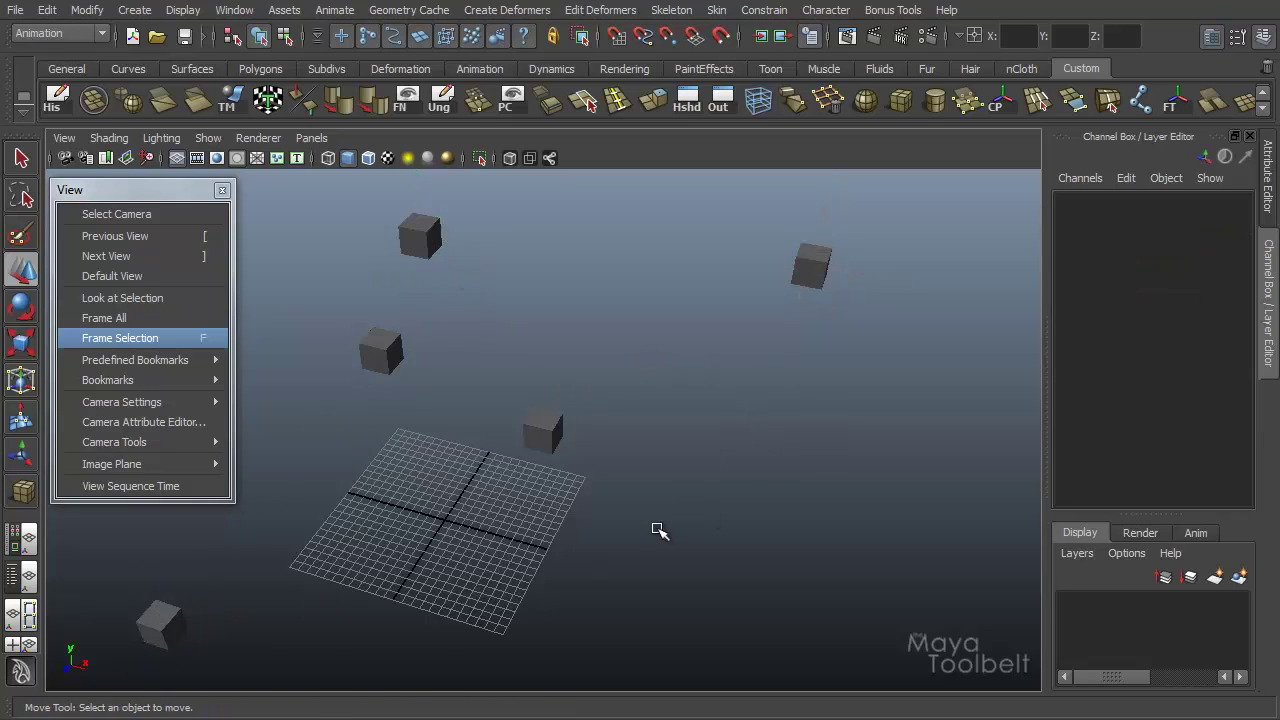
Step: Select pCube1, then apply Frame All followed by Frame Selection
scroll(694, 543, up, 8)
alt+drag(652, 571, 537, 443)
click(537, 443)
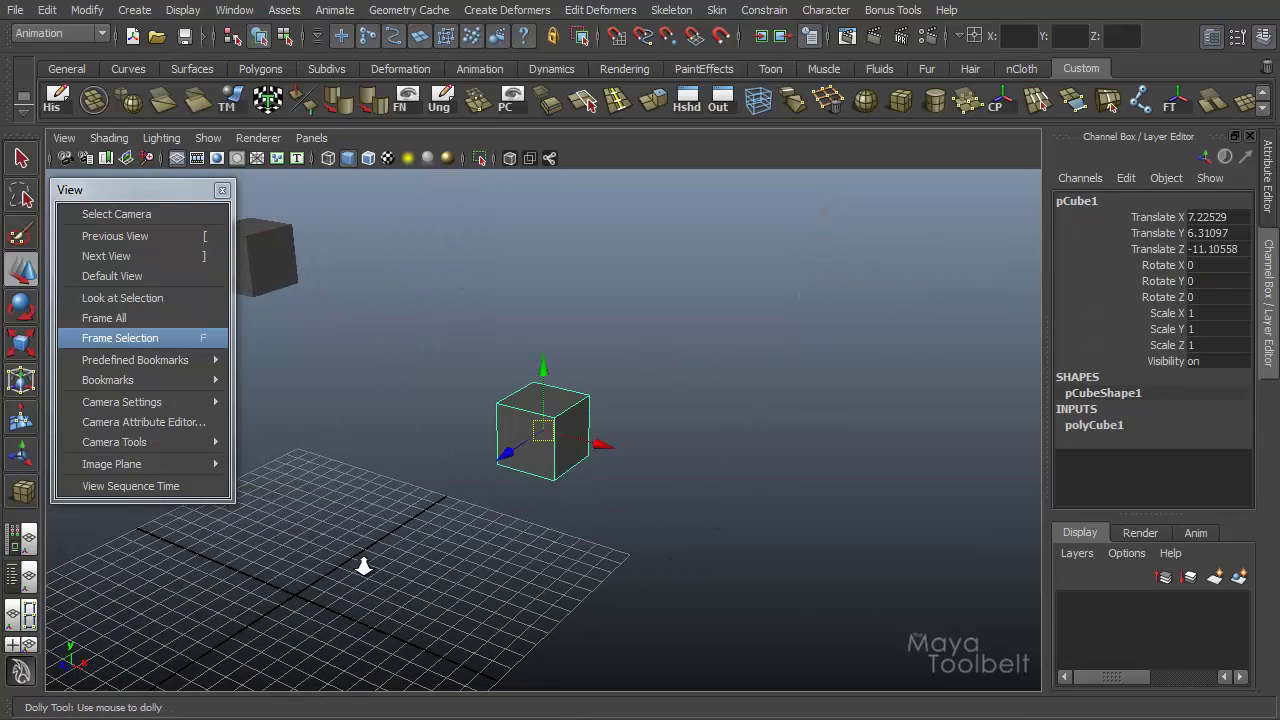
alt+drag(366, 566, 443, 543)
click(112, 318)
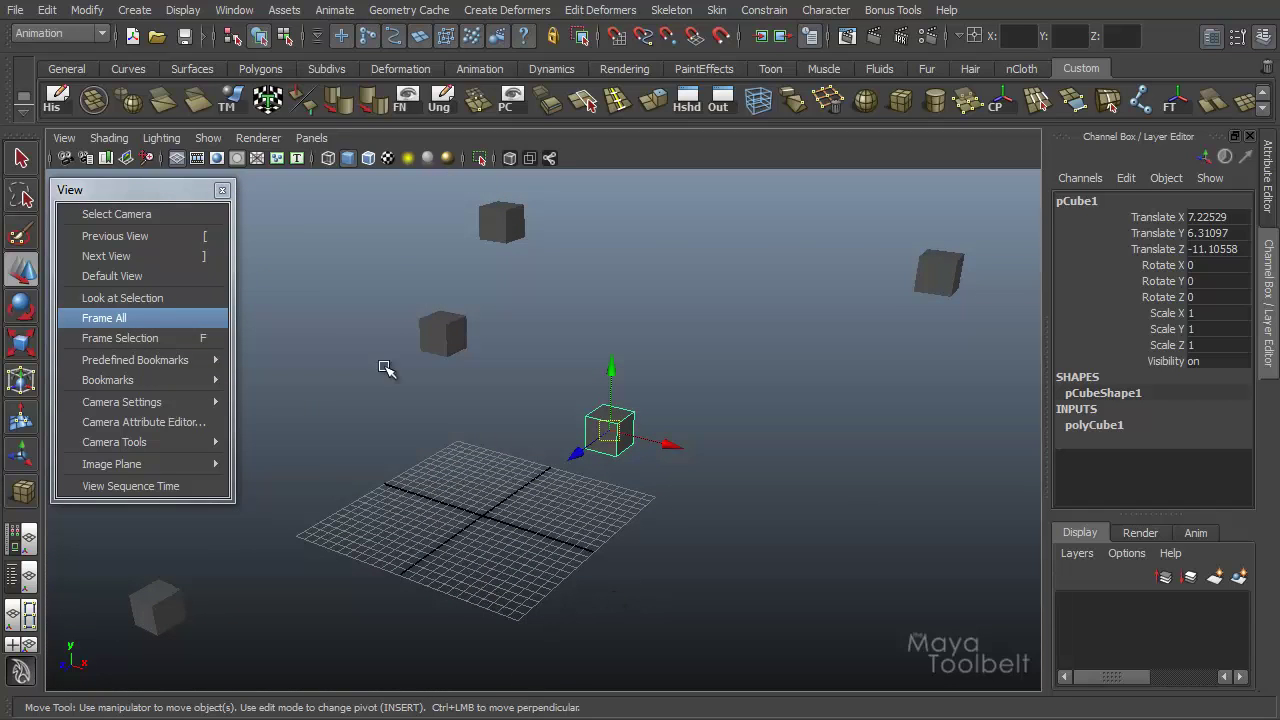
click(137, 340)
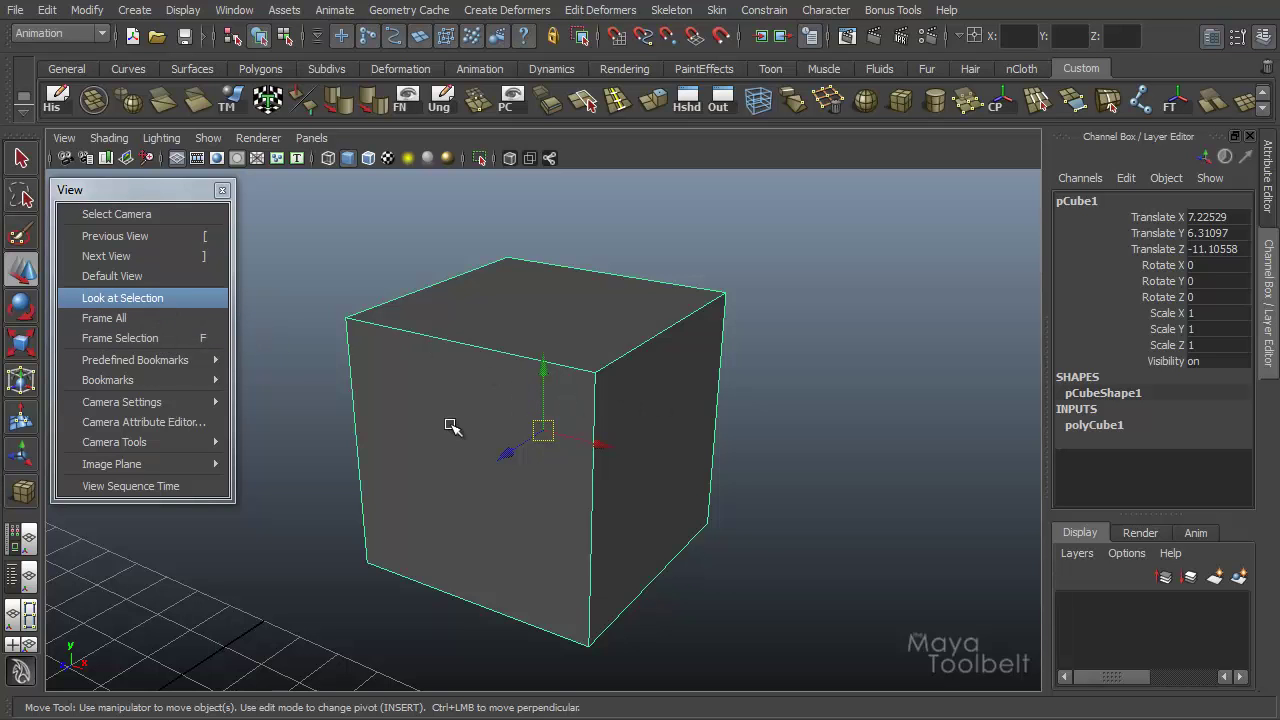
Step: Dolly back to show more cubes, select pCube2 and aim the camera at it
alt+drag(798, 411, 326, 391)
alt+middle_drag(471, 371, 574, 374)
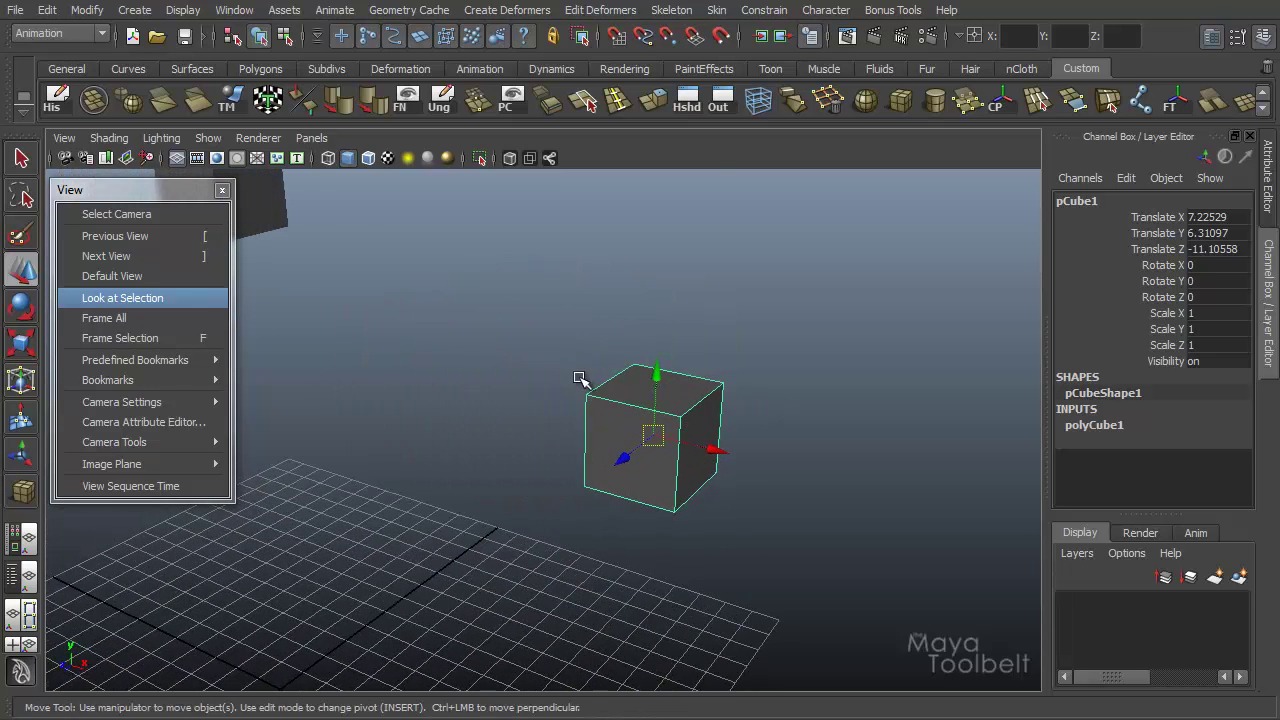
alt+drag(574, 374, 406, 316)
click(360, 275)
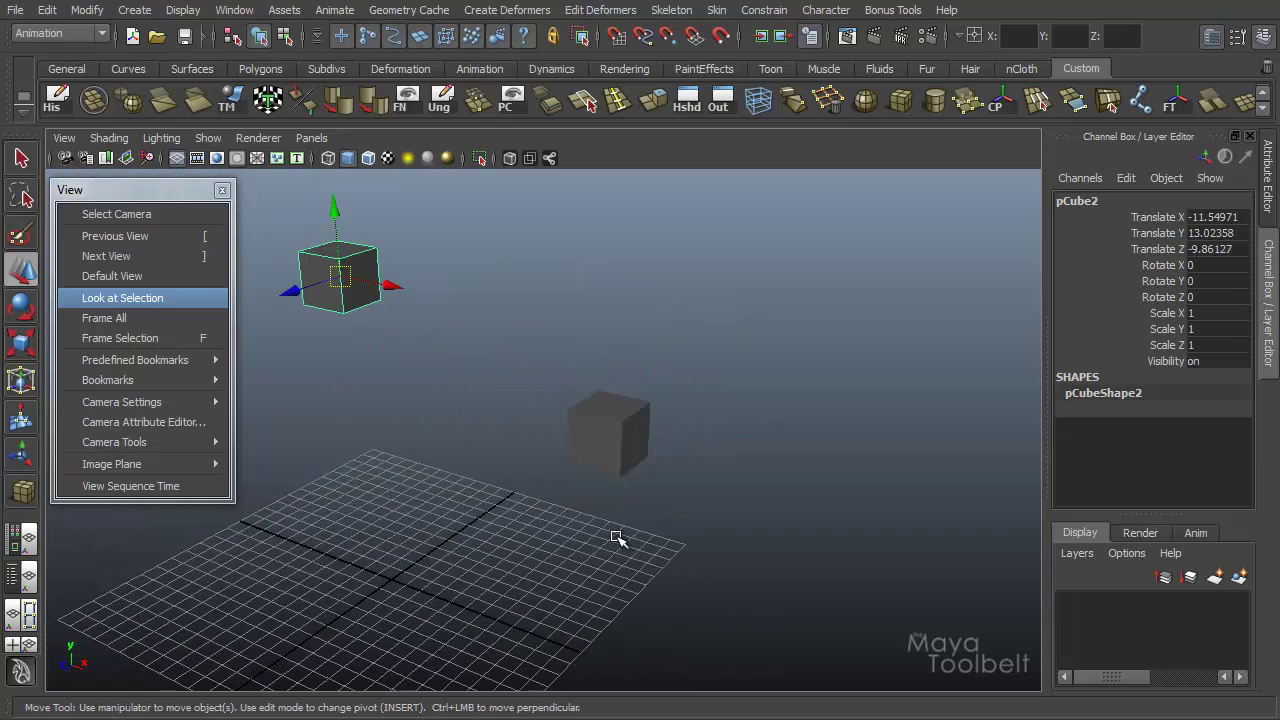
click(106, 302)
Step: Select pCube5, apply Look at Selection, Frame Selection and Frame All, then dolly out
click(656, 283)
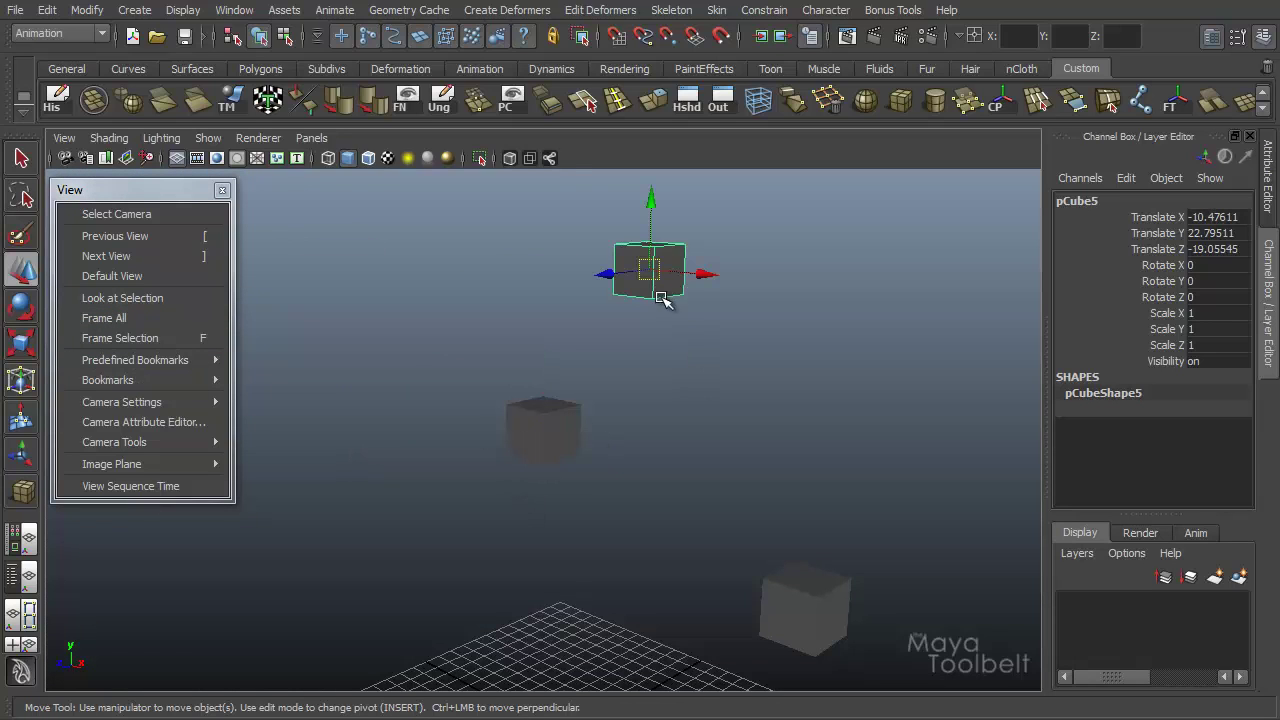
click(127, 300)
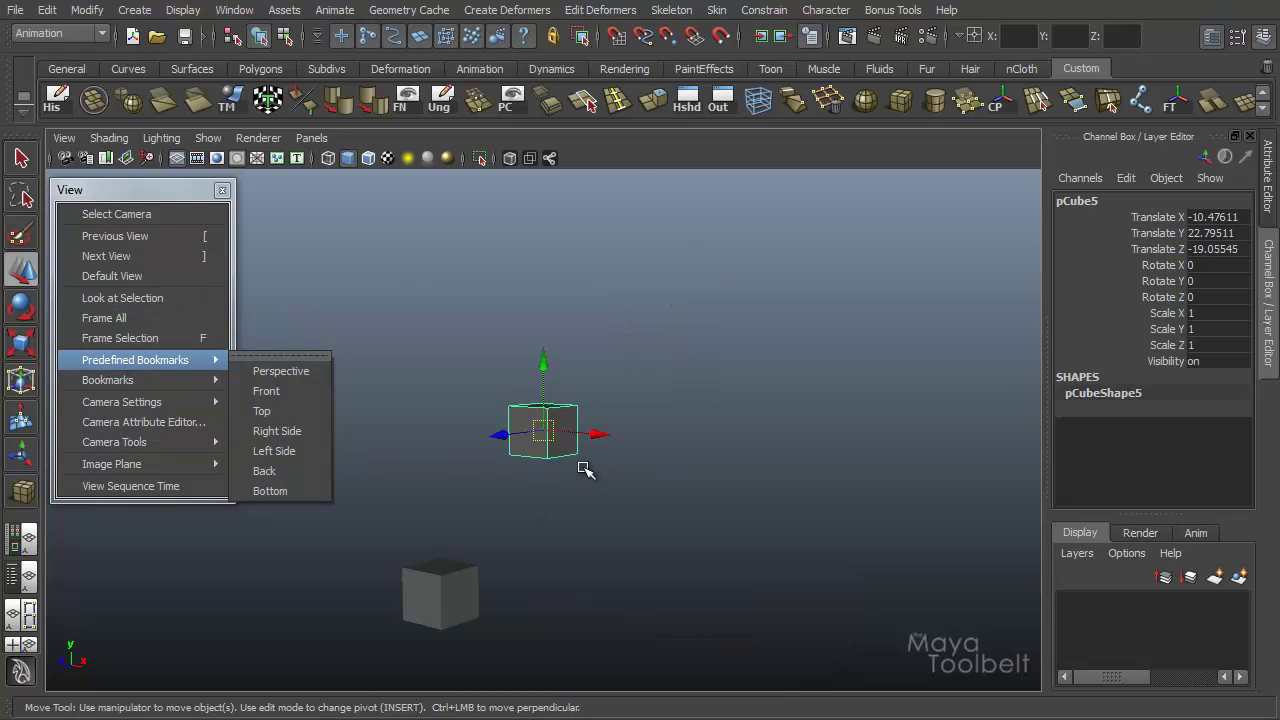
click(112, 340)
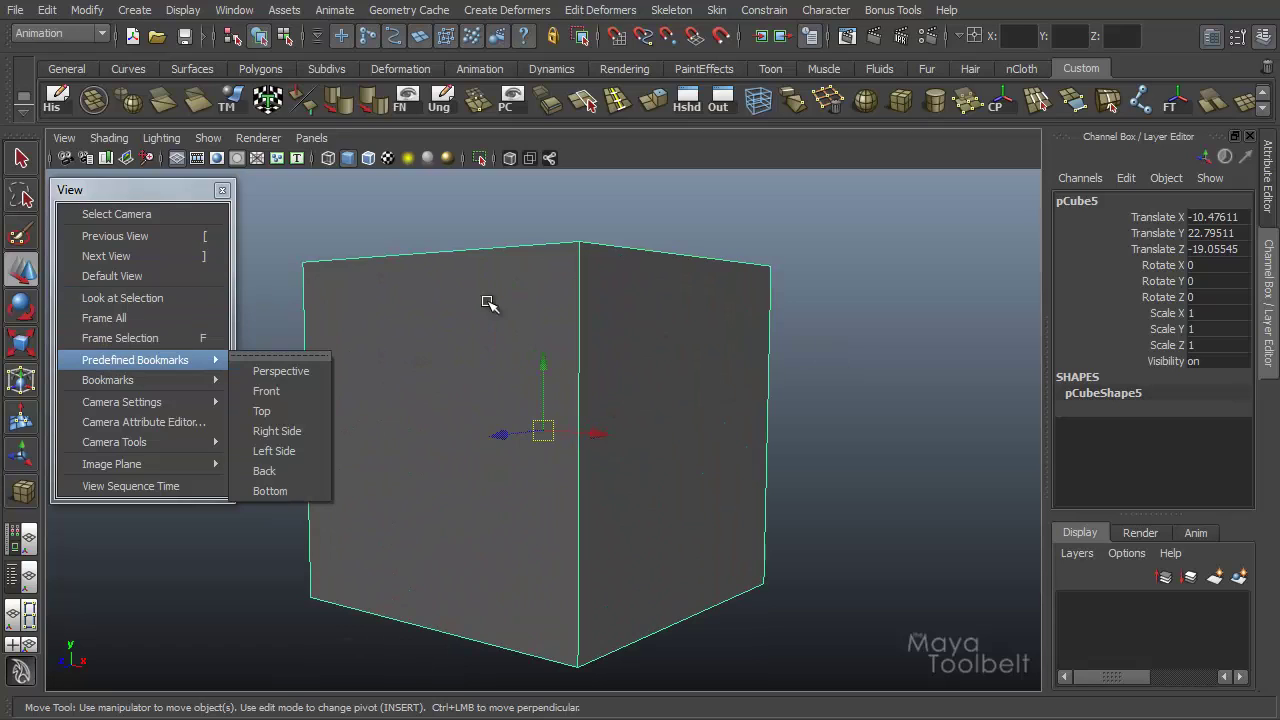
click(104, 318)
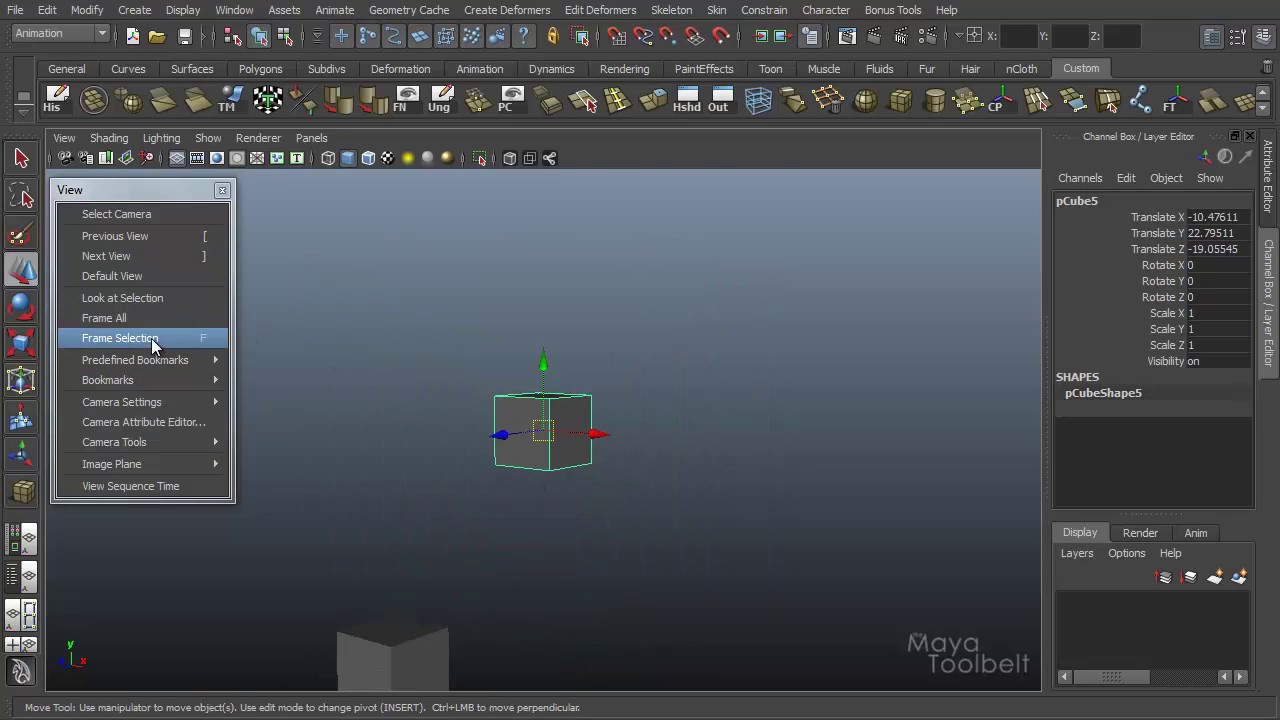
alt+right_drag(589, 531, 406, 360)
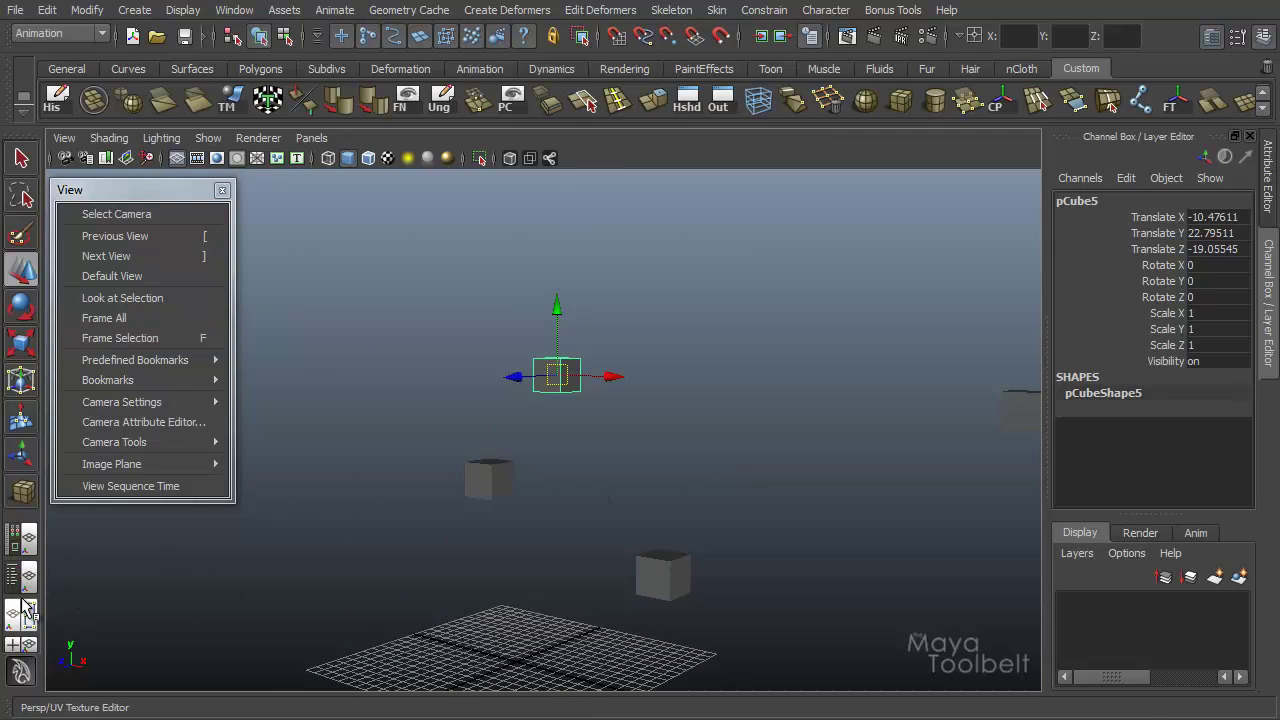
Step: In the four-view layout, frame pCube5 with F and Shift+F, then return to single perspective
key(space)
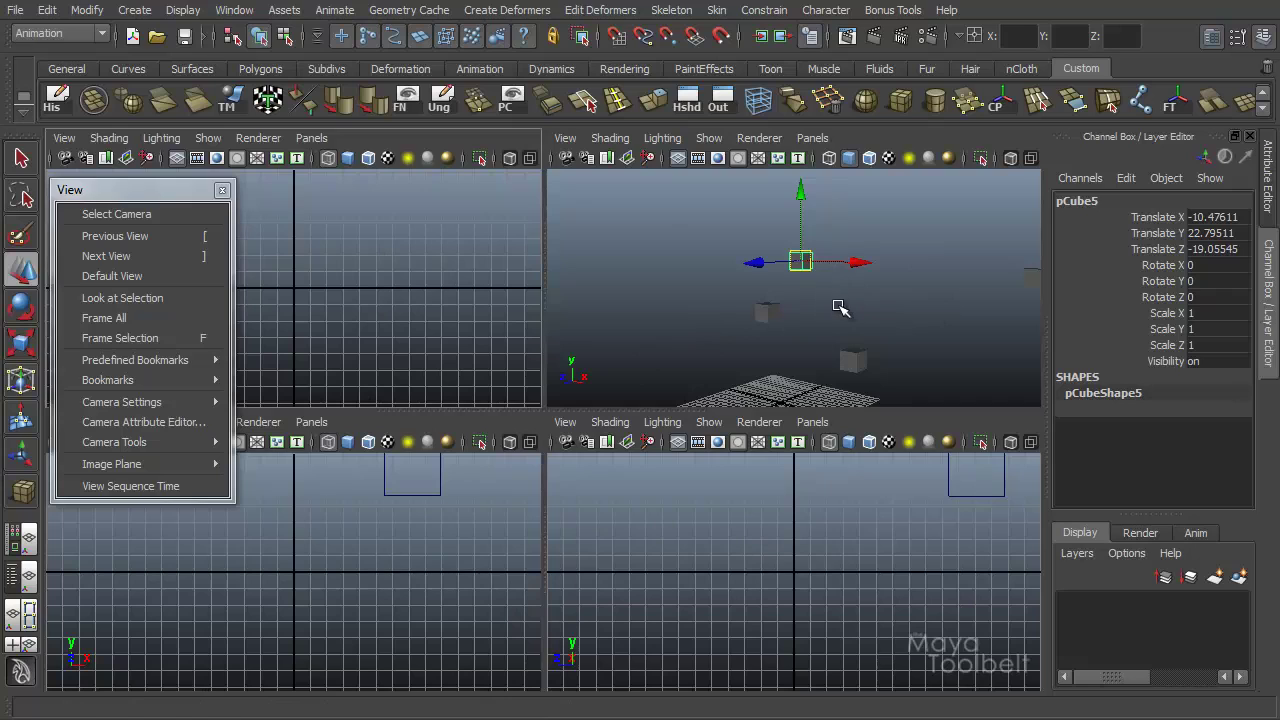
key(f)
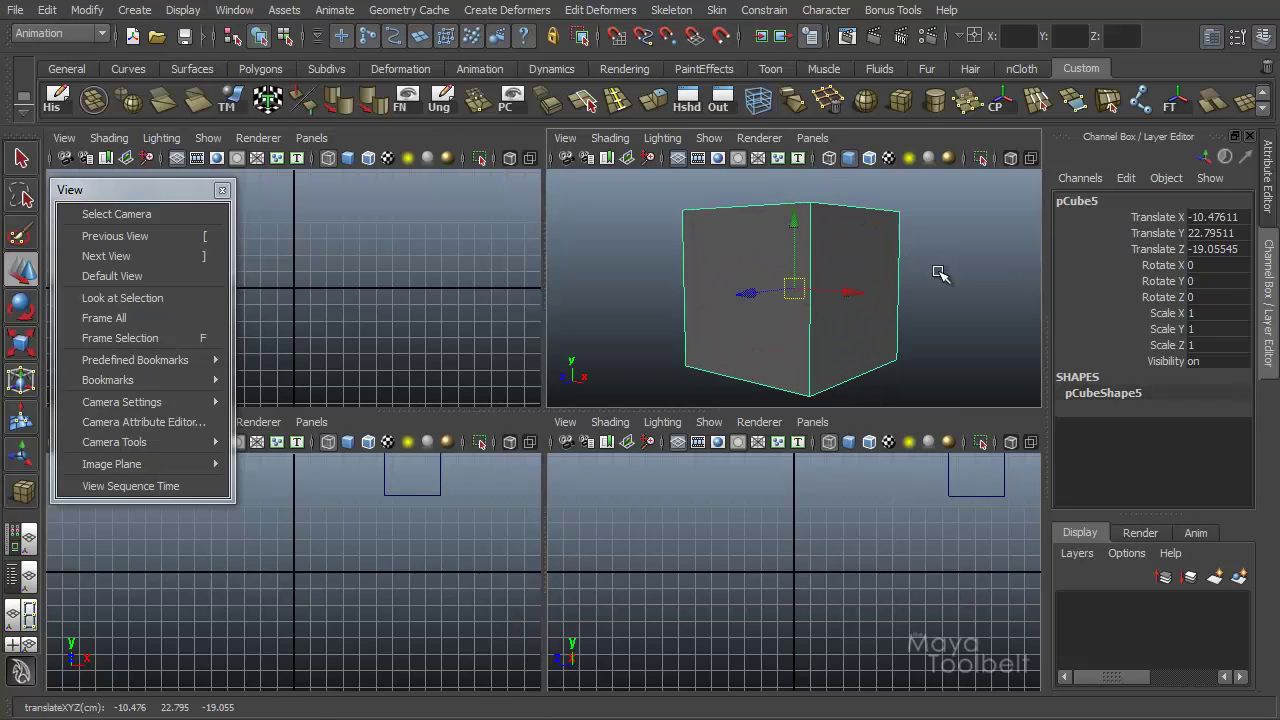
alt+right_drag(928, 263, 722, 275)
key(shift+f)
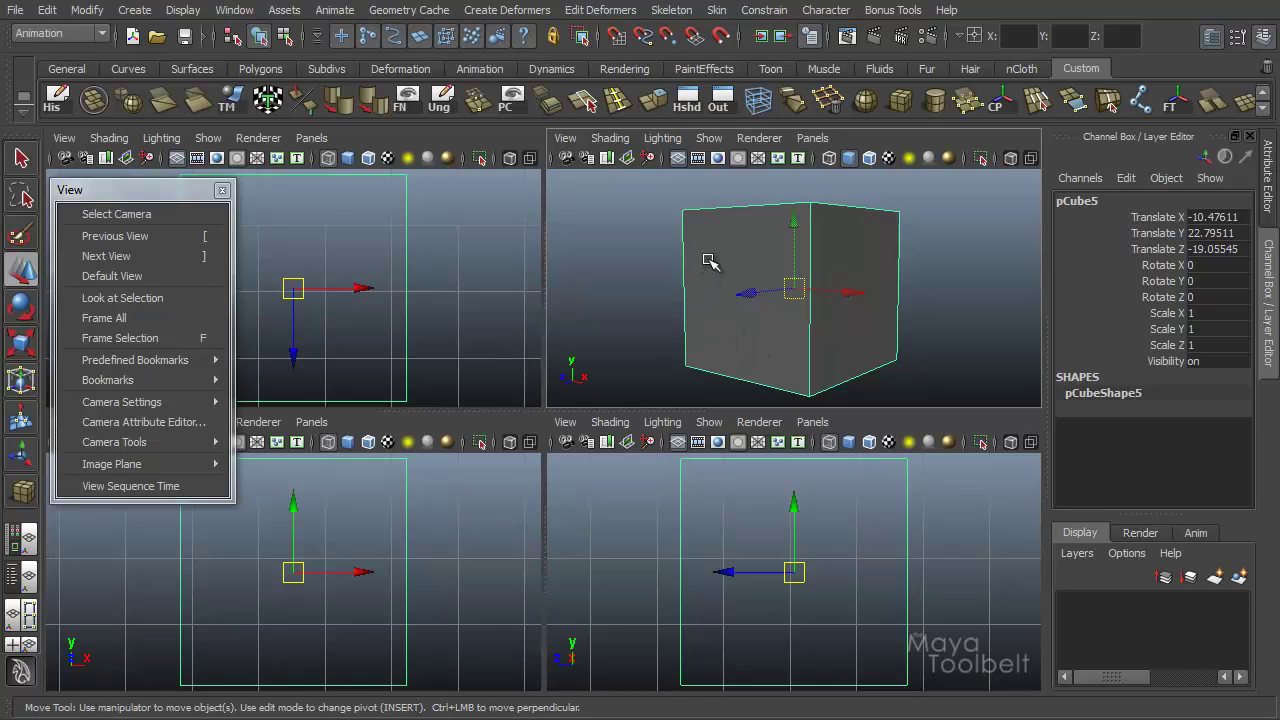
key(space)
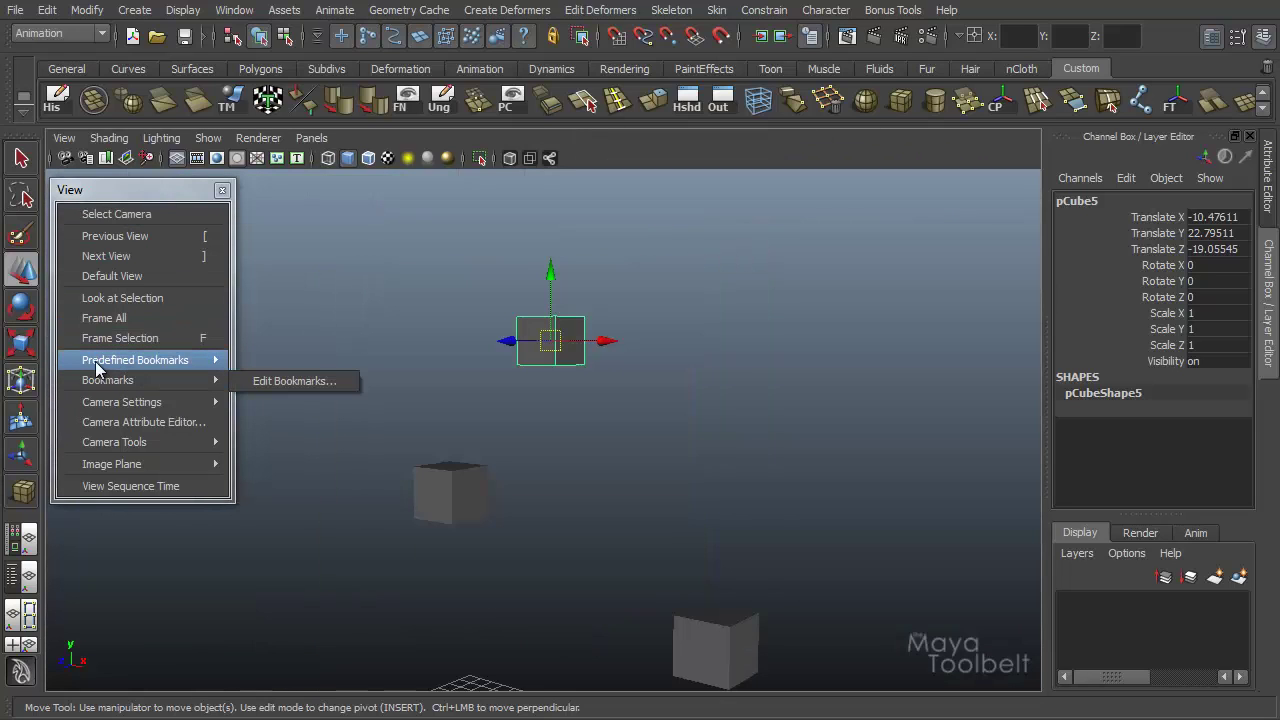
Step: Clear the selection and tumble and dolly the camera to bring the cubes back
mouse_move(97, 365)
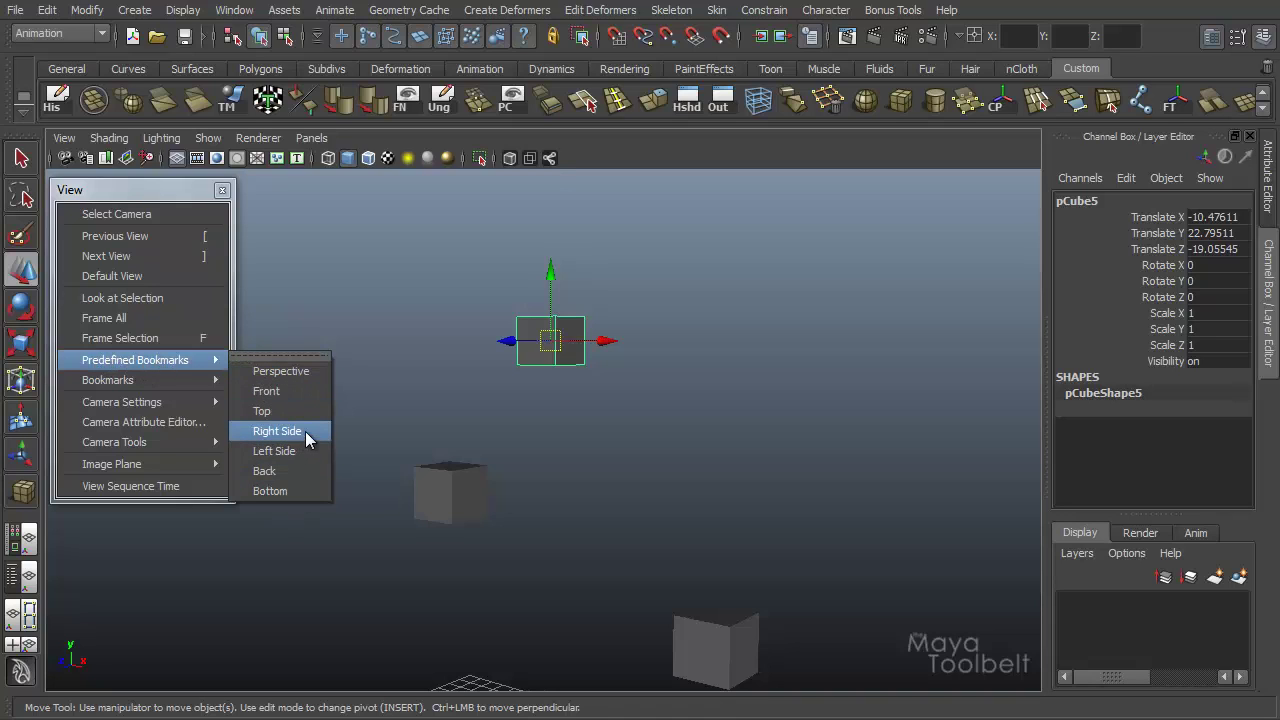
click(716, 441)
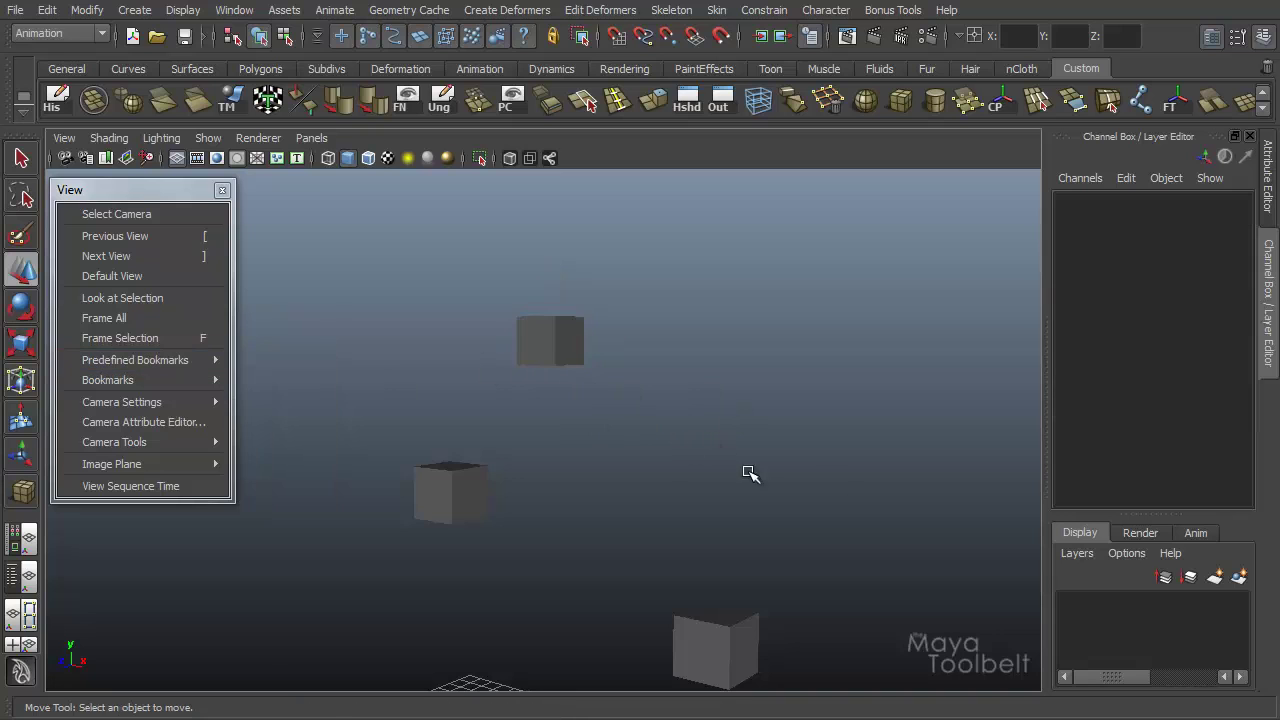
alt+drag(811, 477, 393, 648)
scroll(474, 506, down, 5)
click(114, 442)
click(280, 451)
alt+right_drag(260, 370, 523, 403)
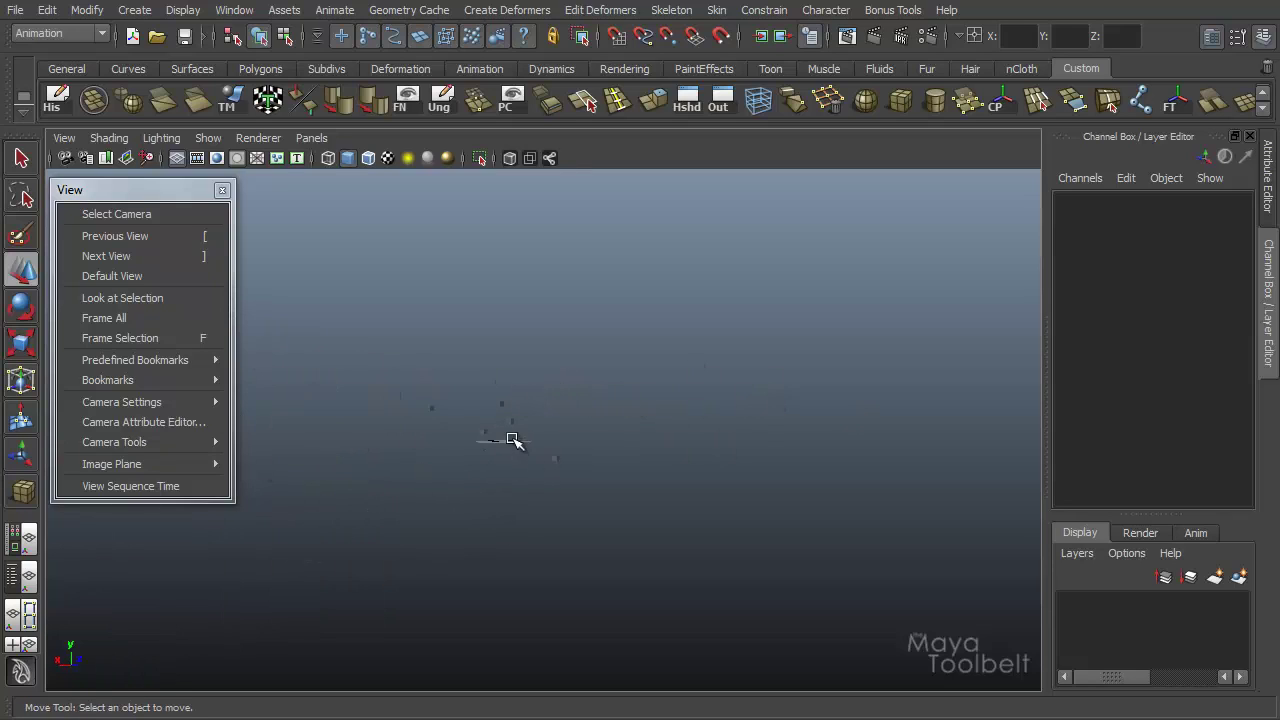
alt+drag(573, 551, 625, 558)
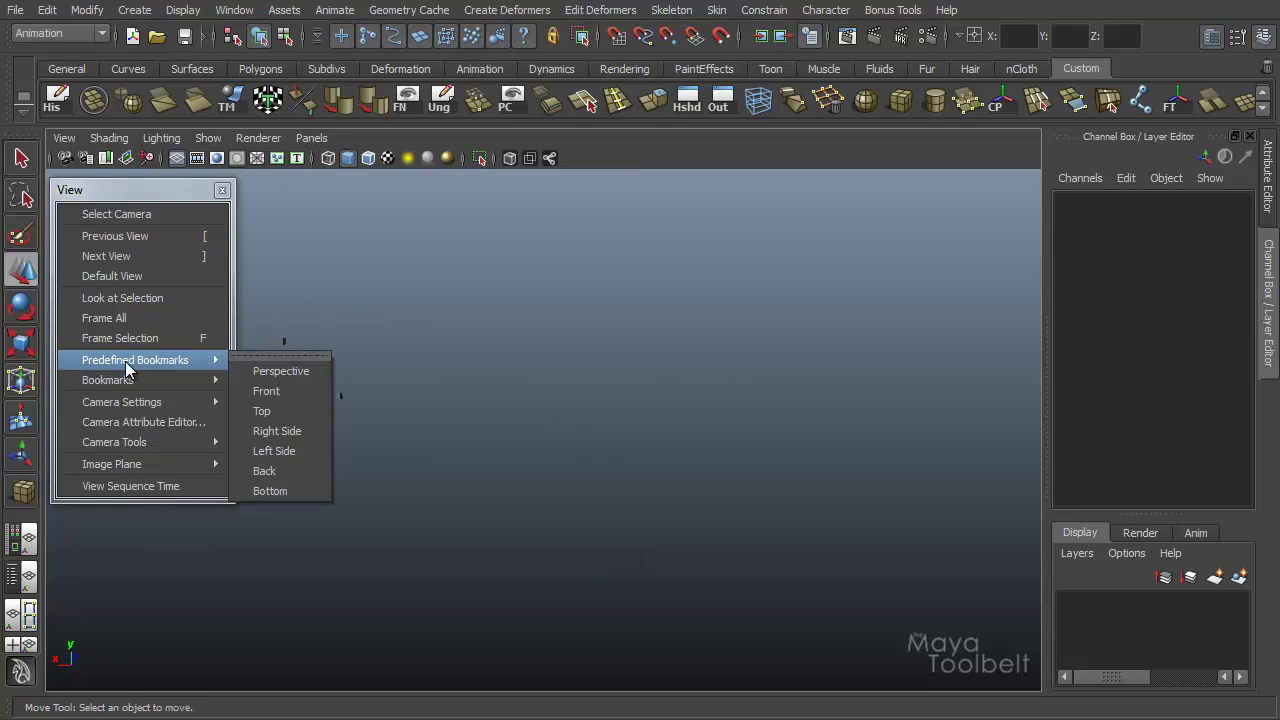
Step: Jump through the Perspective, Front and Top predefined bookmark views
click(281, 369)
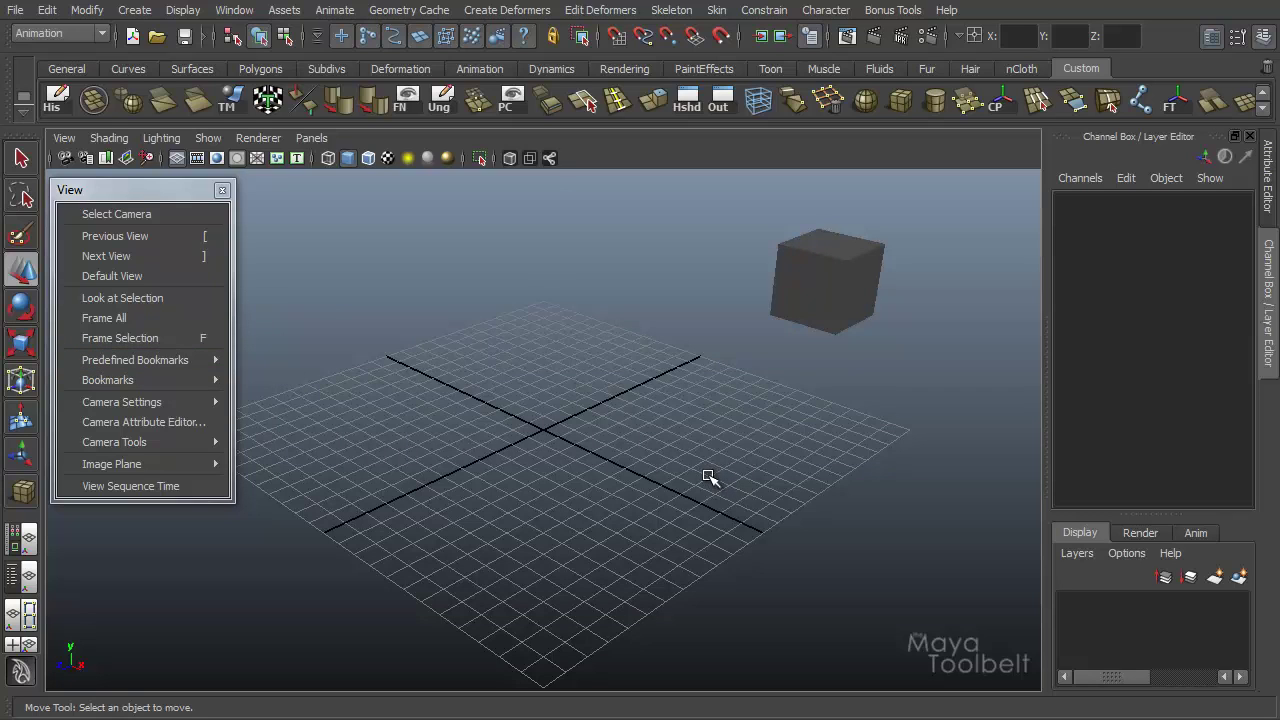
mouse_move(192, 355)
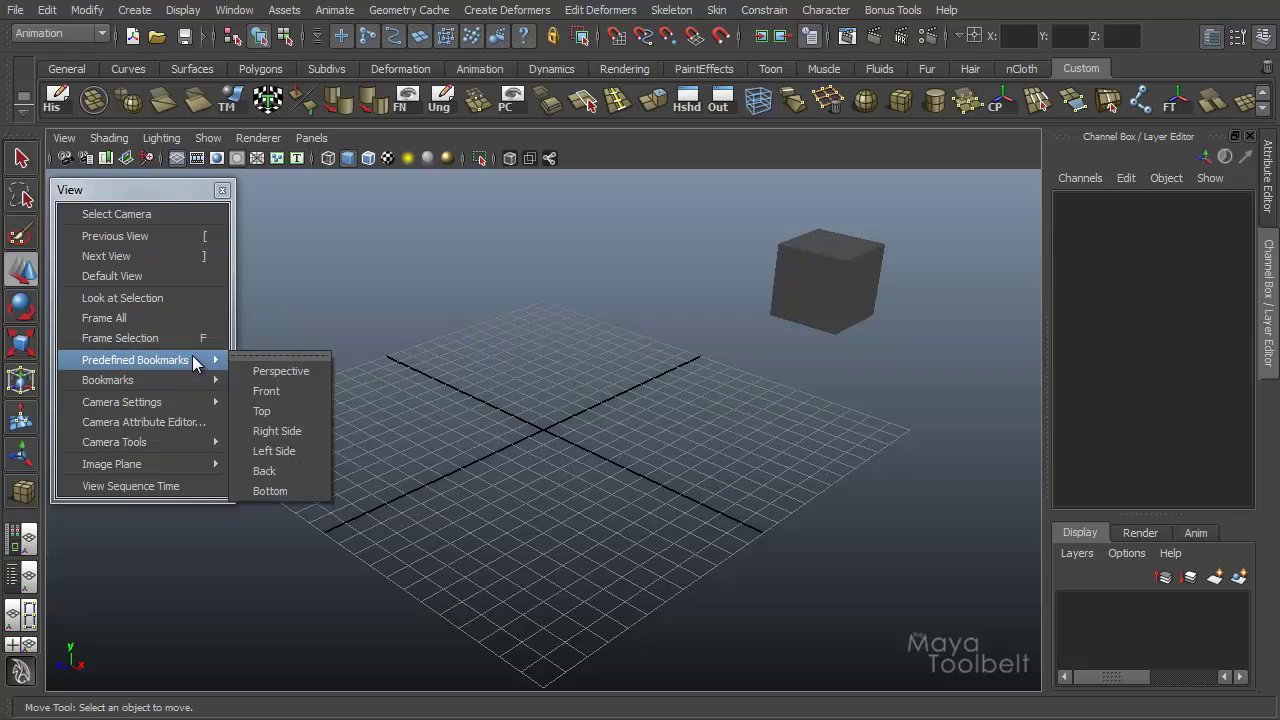
click(266, 391)
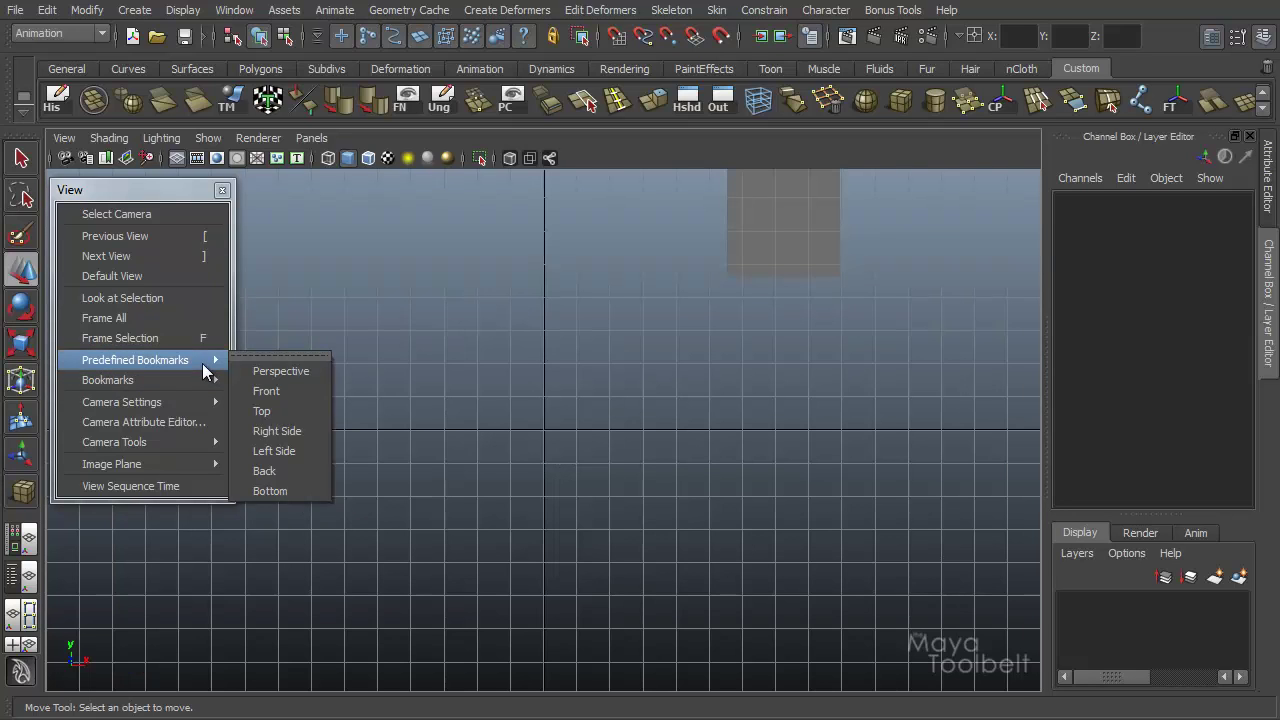
click(262, 410)
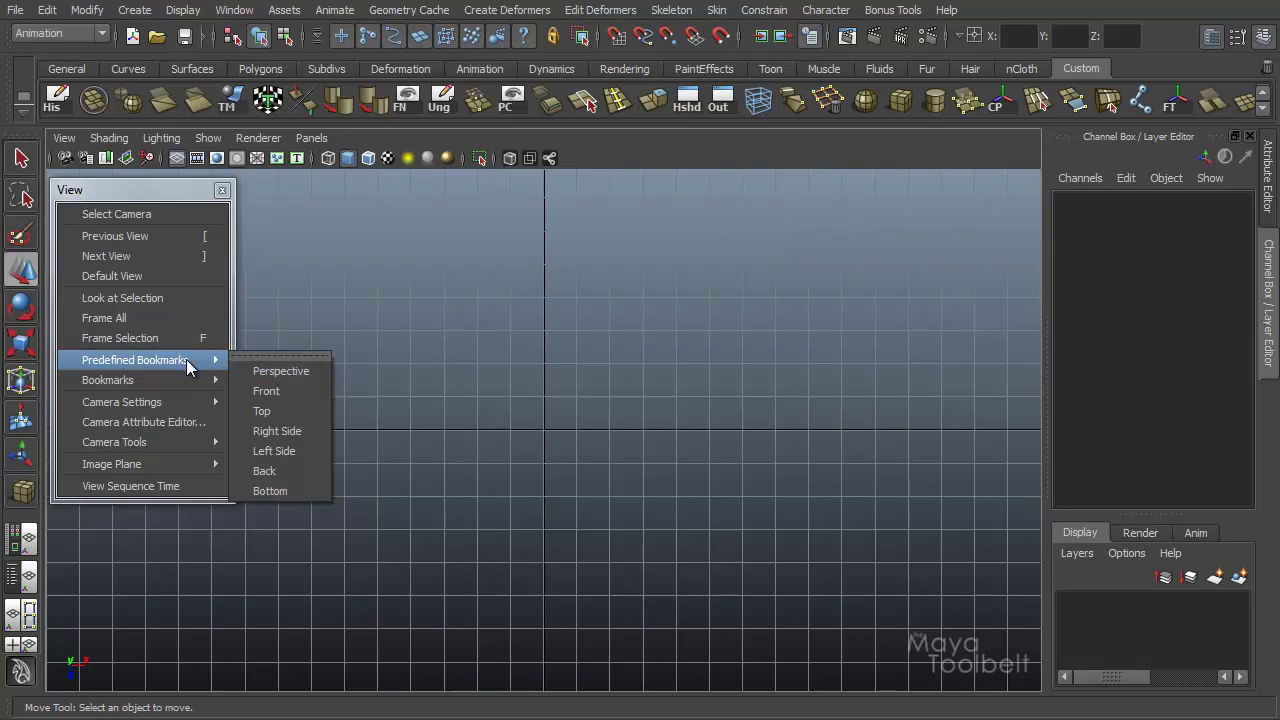
Step: Tear off the Predefined Bookmarks submenu, then view Back, Bottom and Perspective from it
click(262, 356)
drag(274, 334, 273, 184)
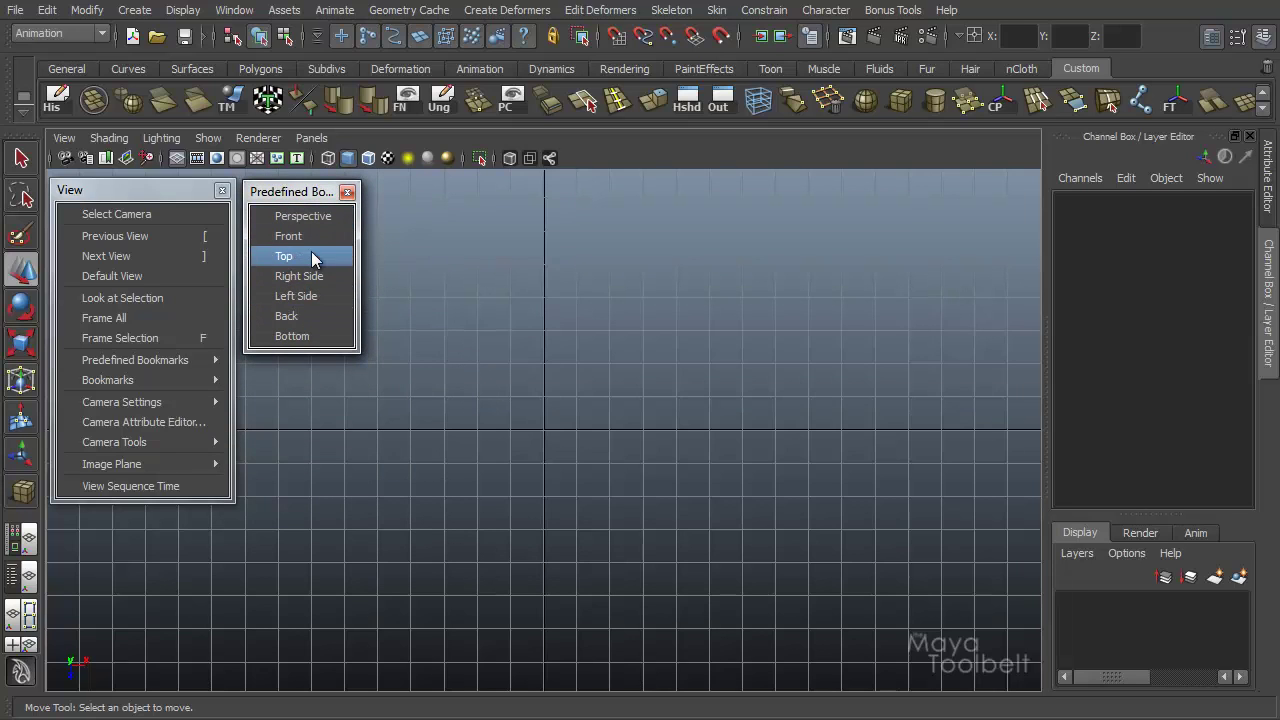
click(303, 316)
click(306, 337)
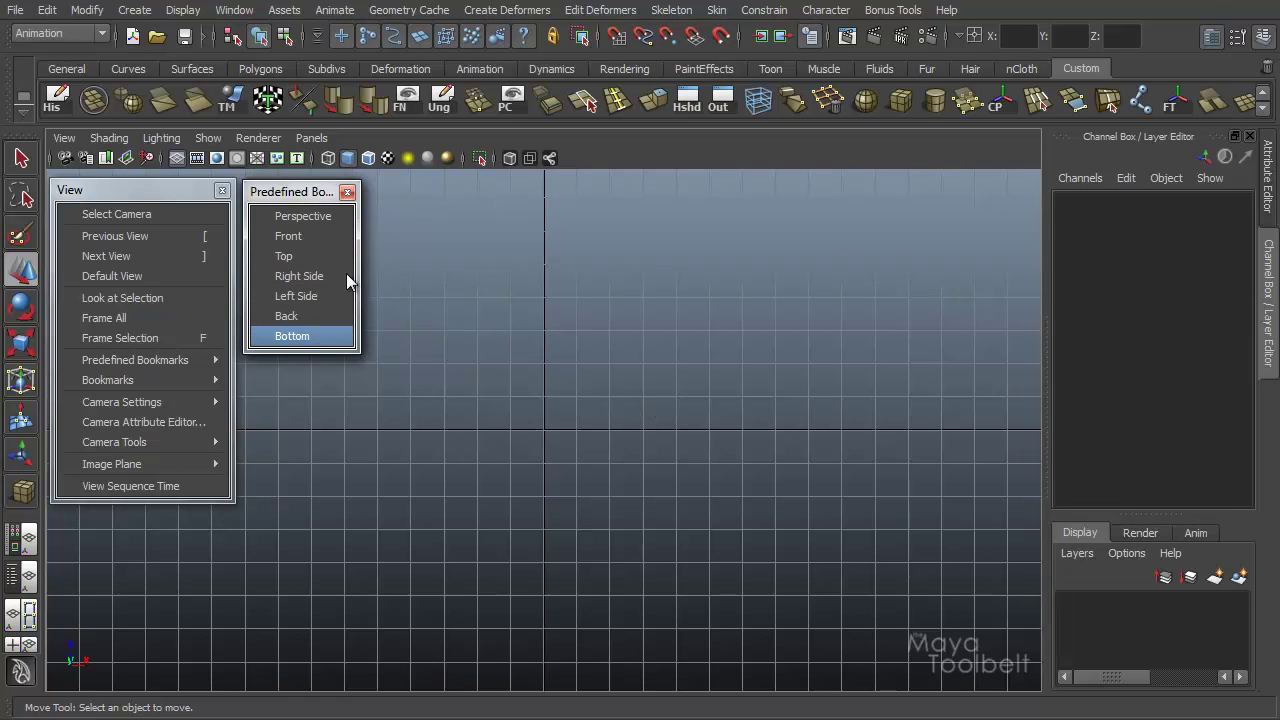
click(297, 218)
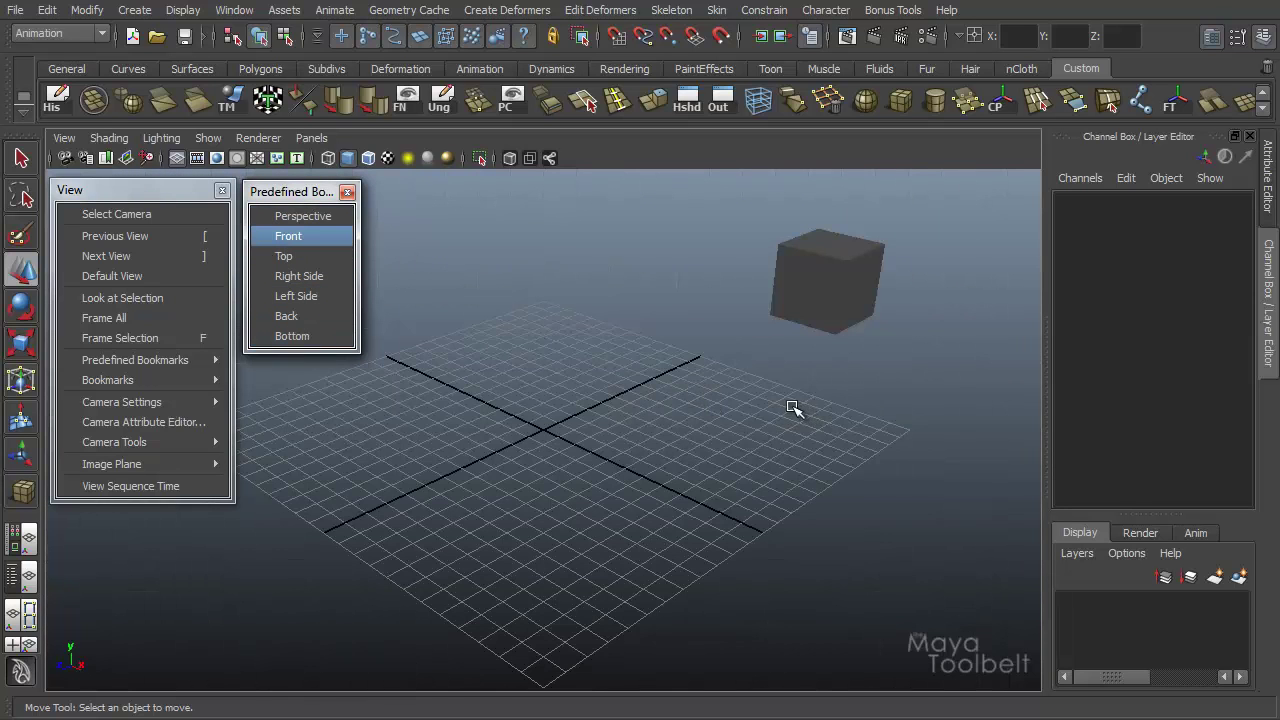
Step: Select and frame pCube1, then taper it by moving its top edges
alt+drag(794, 411, 709, 360)
click(674, 343)
key(f)
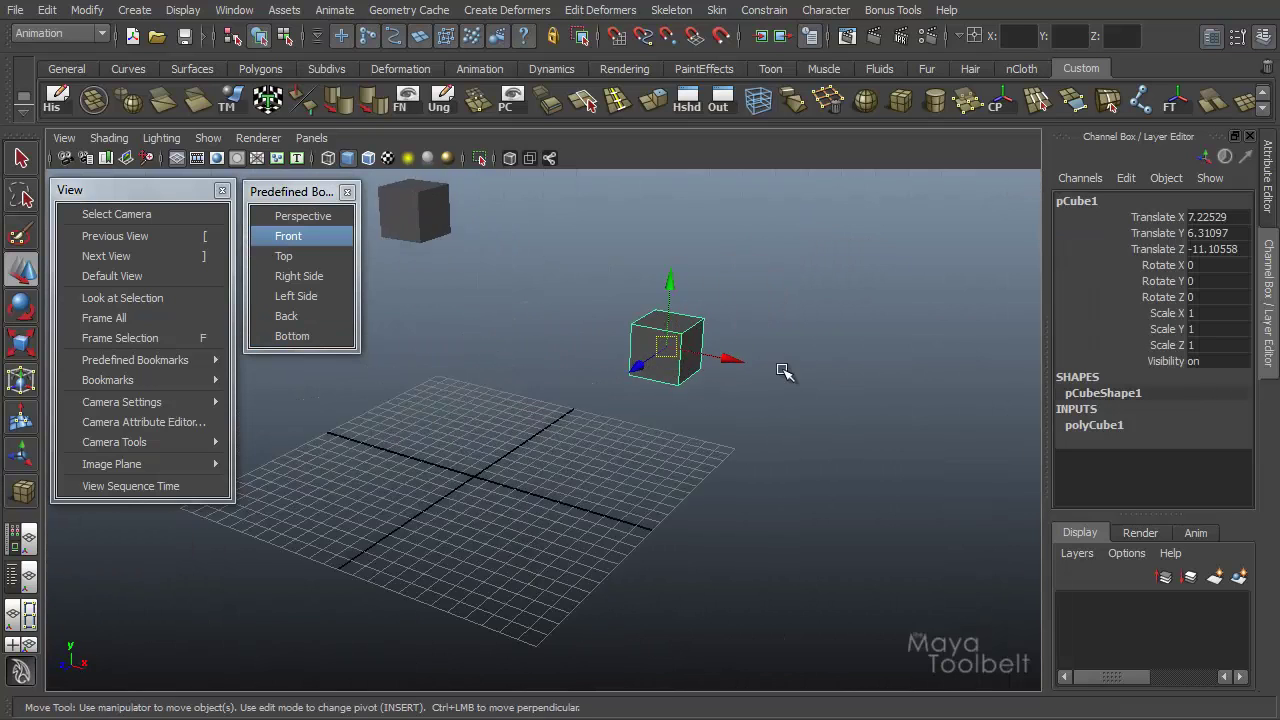
right_drag(623, 358, 627, 228)
click(451, 278)
drag(478, 305, 290, 258)
click(540, 266)
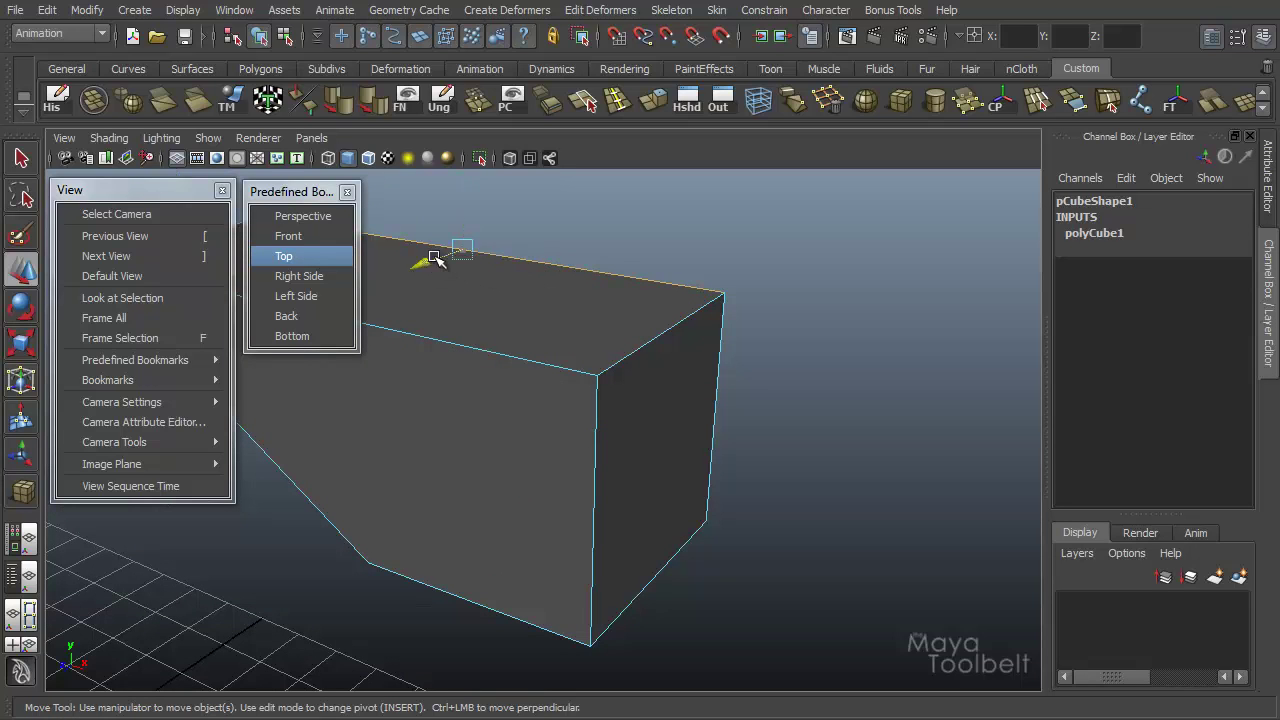
drag(429, 249, 445, 235)
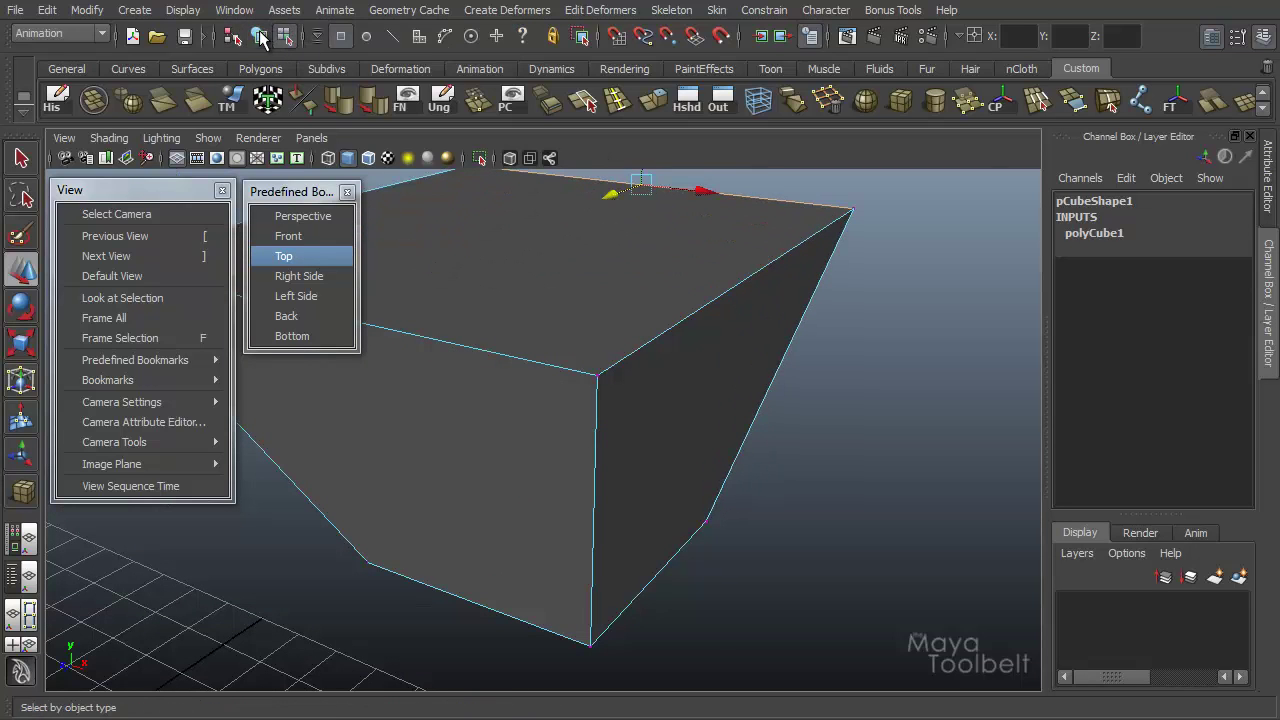
key(F8)
Step: Switch to the Front view and recentre the cube, then the Top view with Frame All
alt+middle_drag(691, 434, 559, 376)
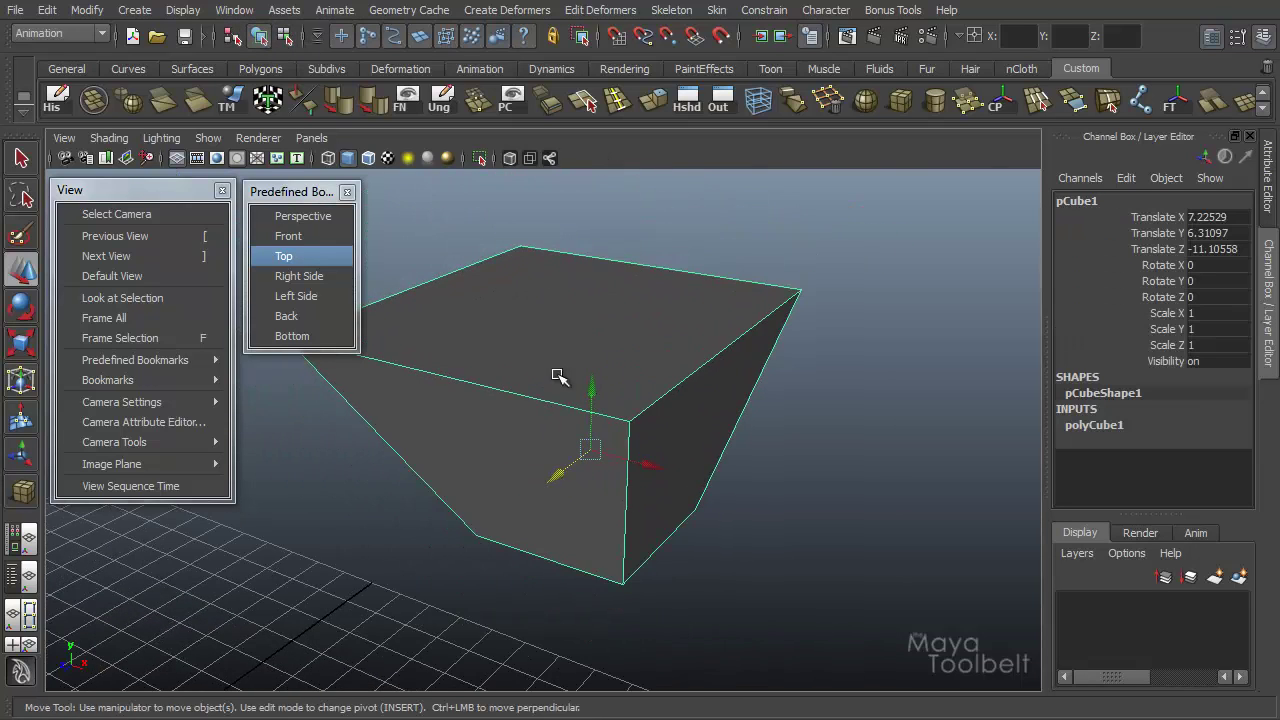
click(295, 238)
alt+middle_drag(660, 342, 588, 557)
scroll(590, 554, up, 3)
alt+right_drag(723, 512, 426, 505)
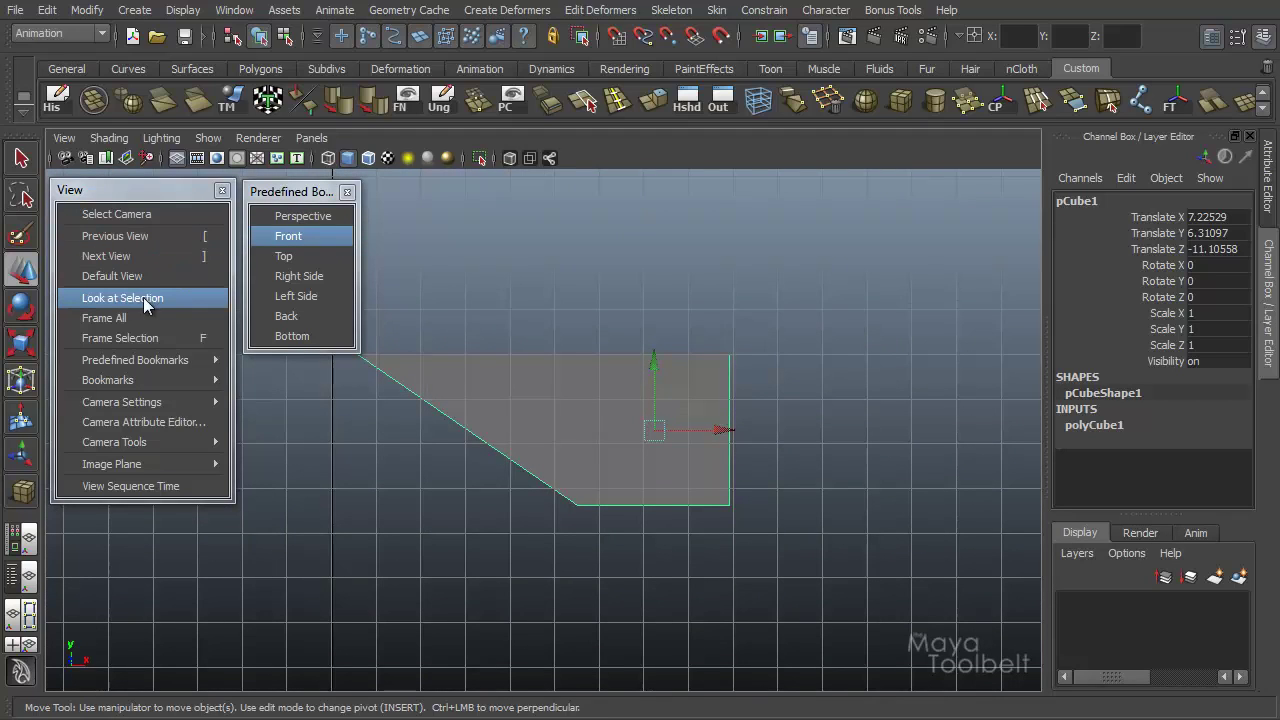
click(276, 255)
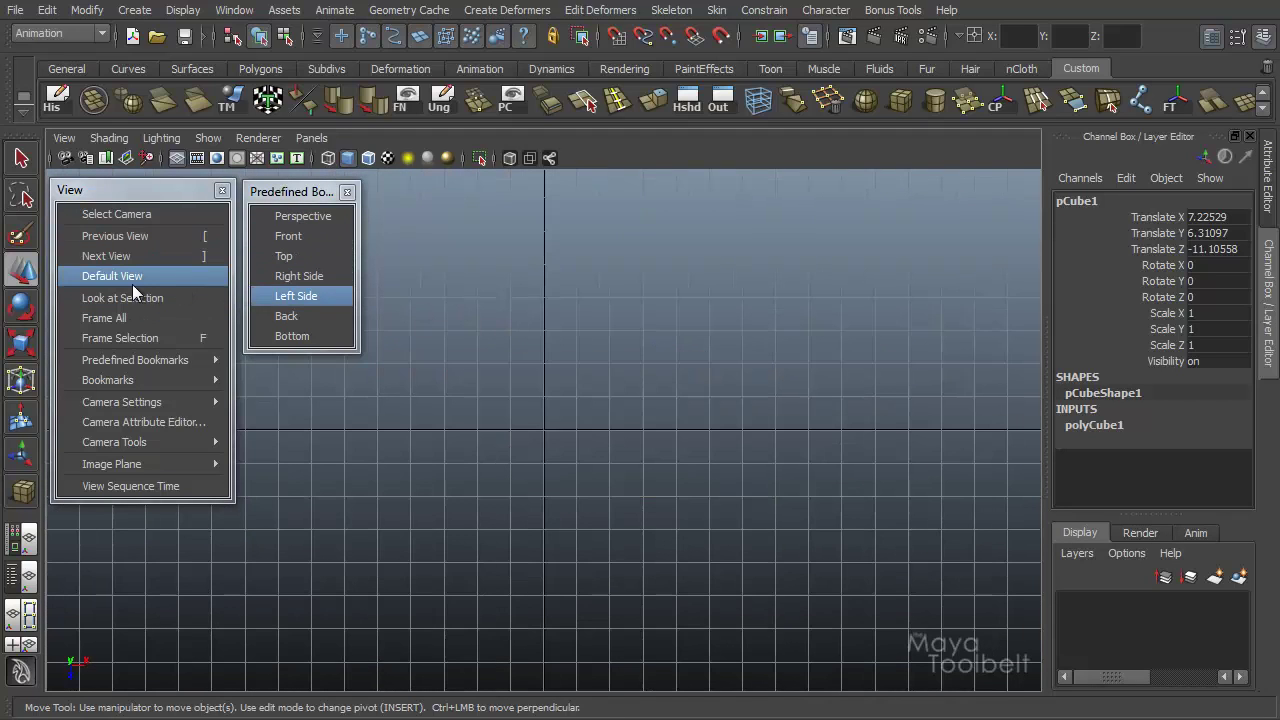
click(124, 313)
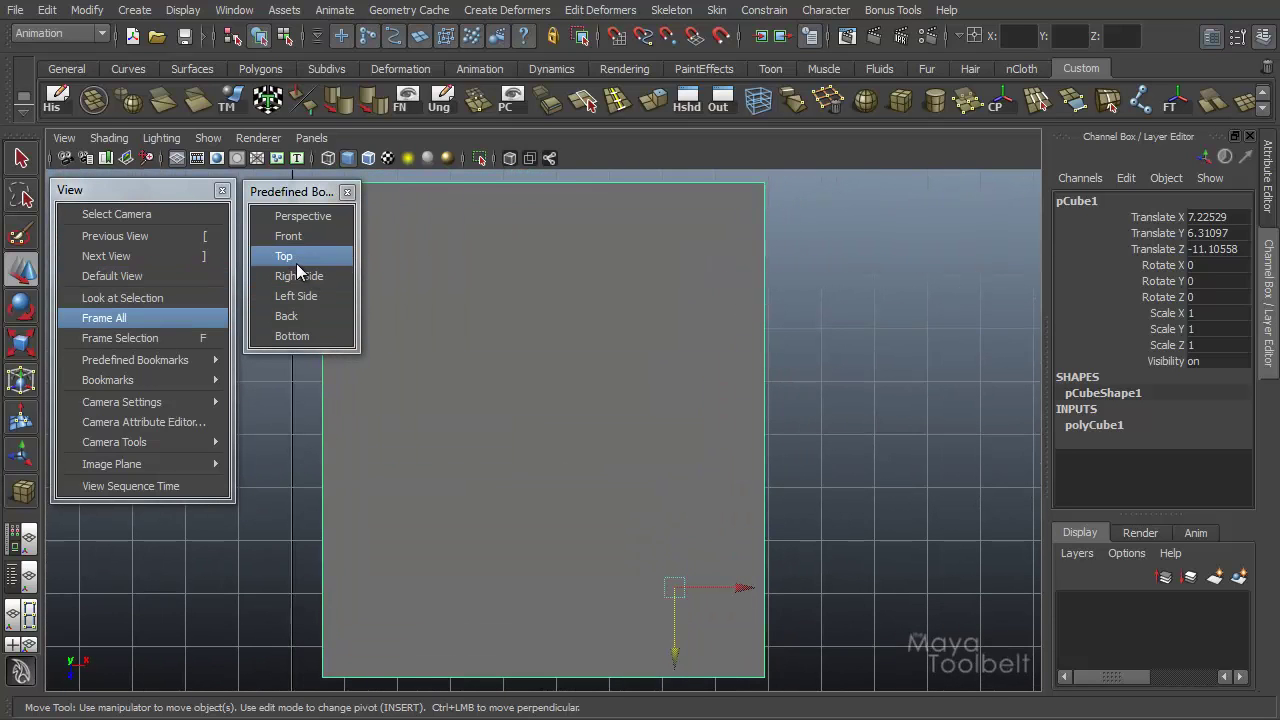
Step: Frame the cube in Right Side, Left Side, Back and Bottom views, ending in Perspective four-view
click(299, 276)
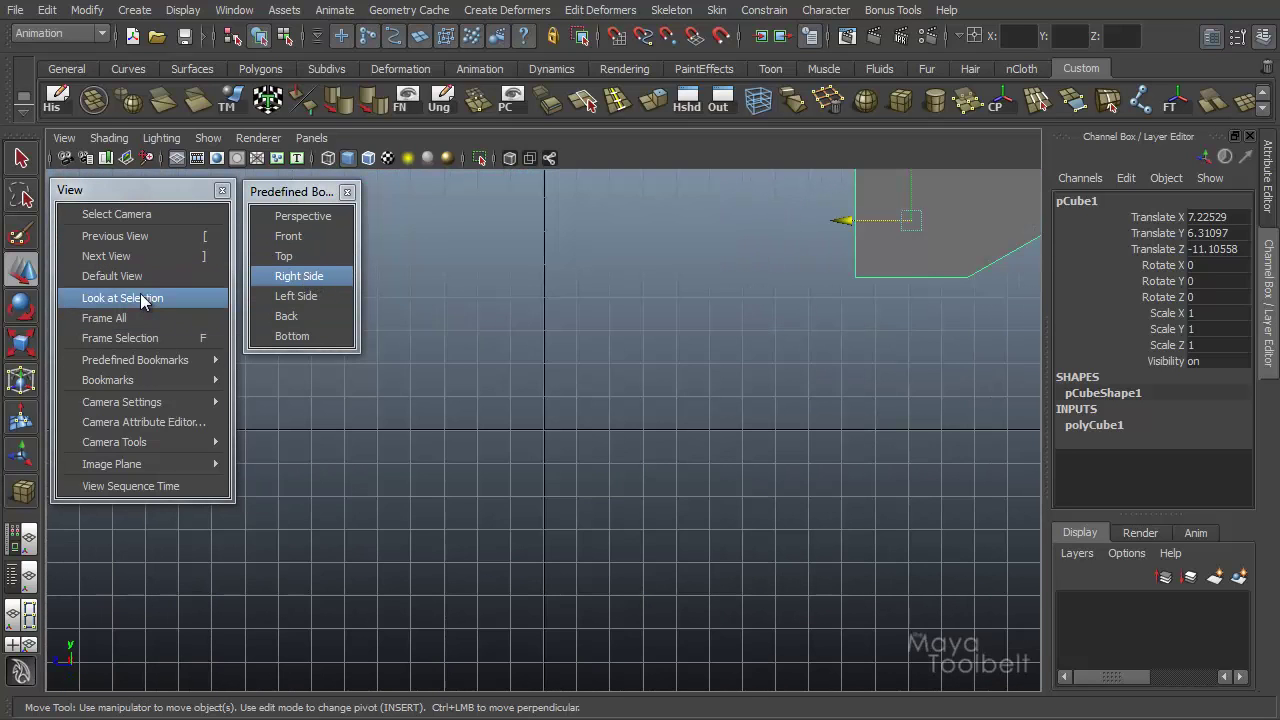
click(138, 297)
click(285, 299)
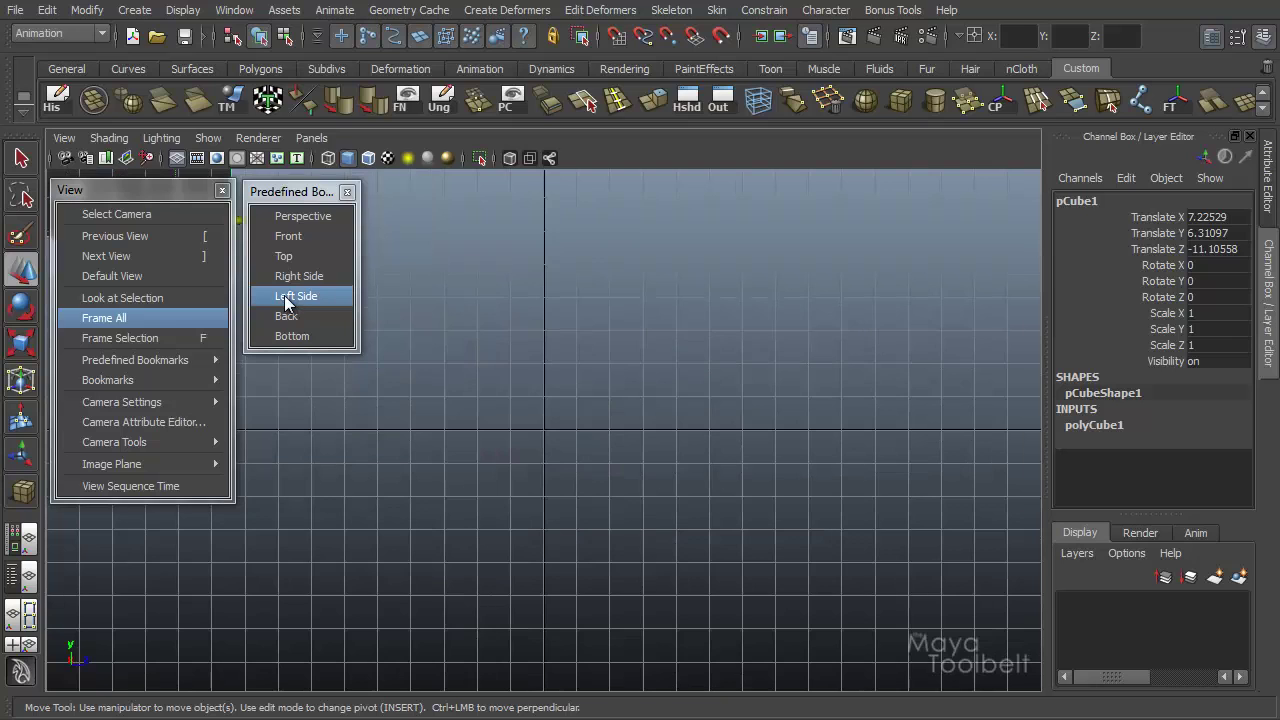
click(113, 300)
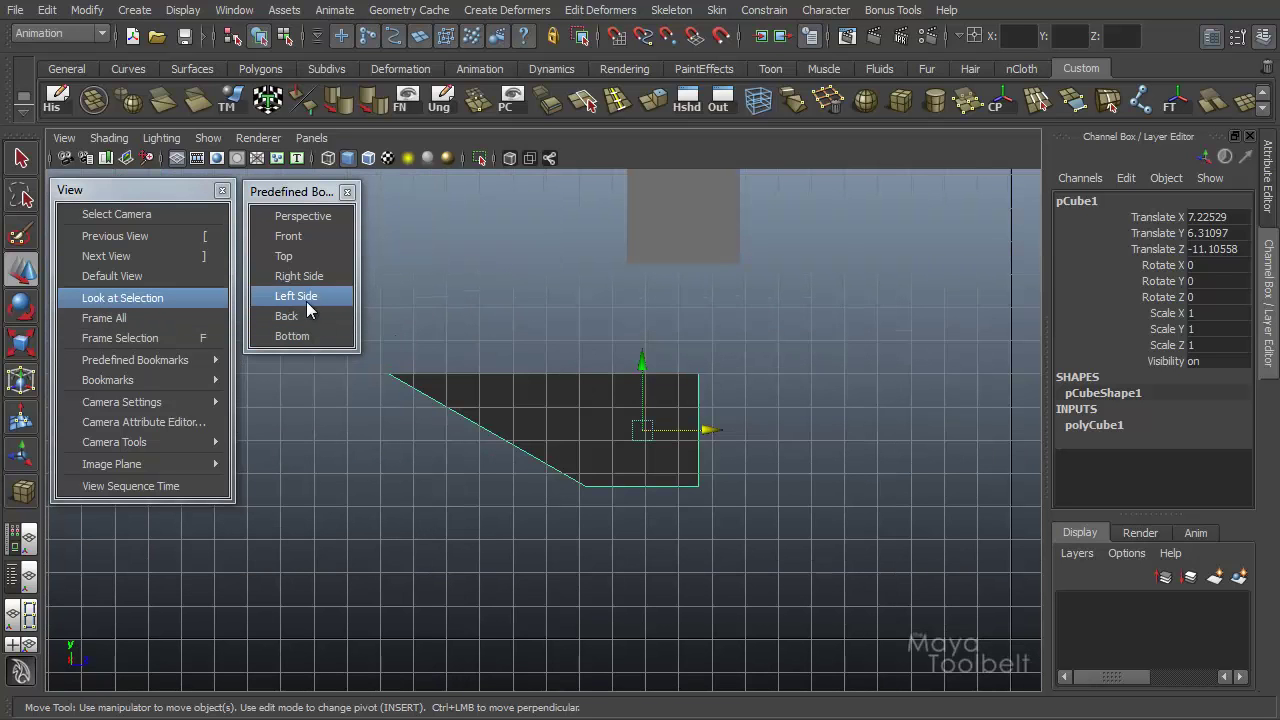
click(289, 316)
click(116, 318)
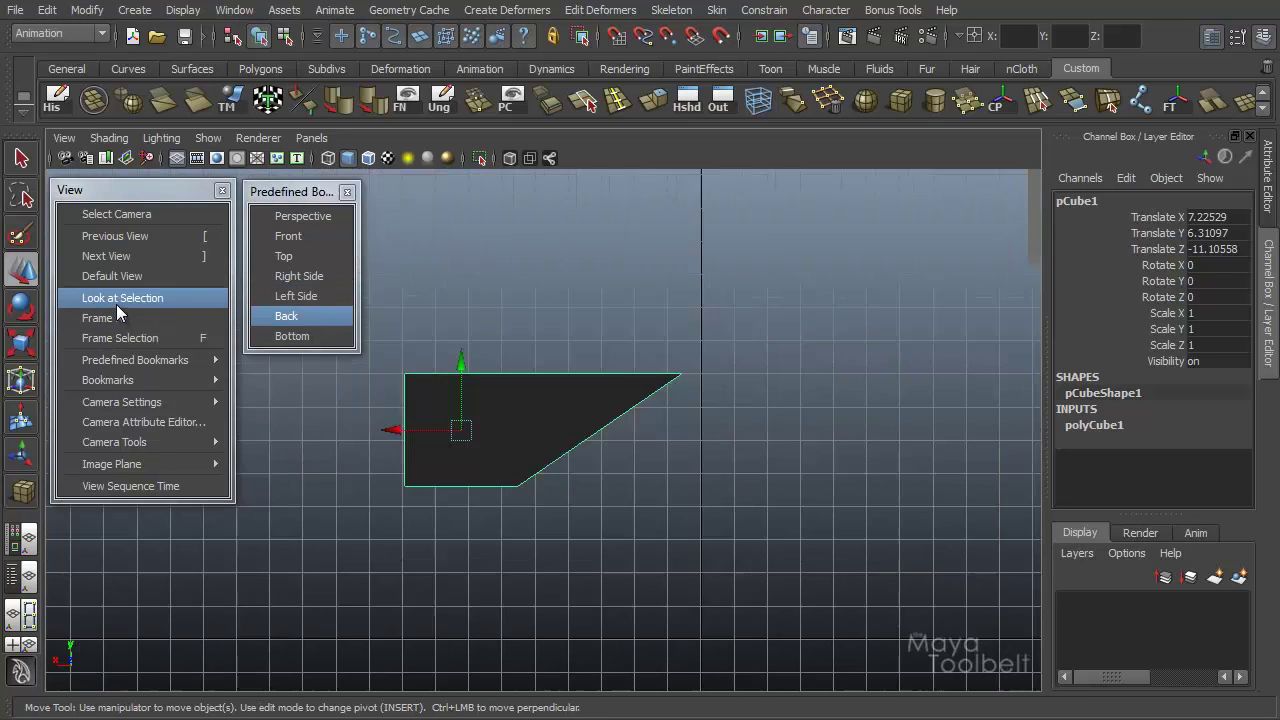
click(292, 336)
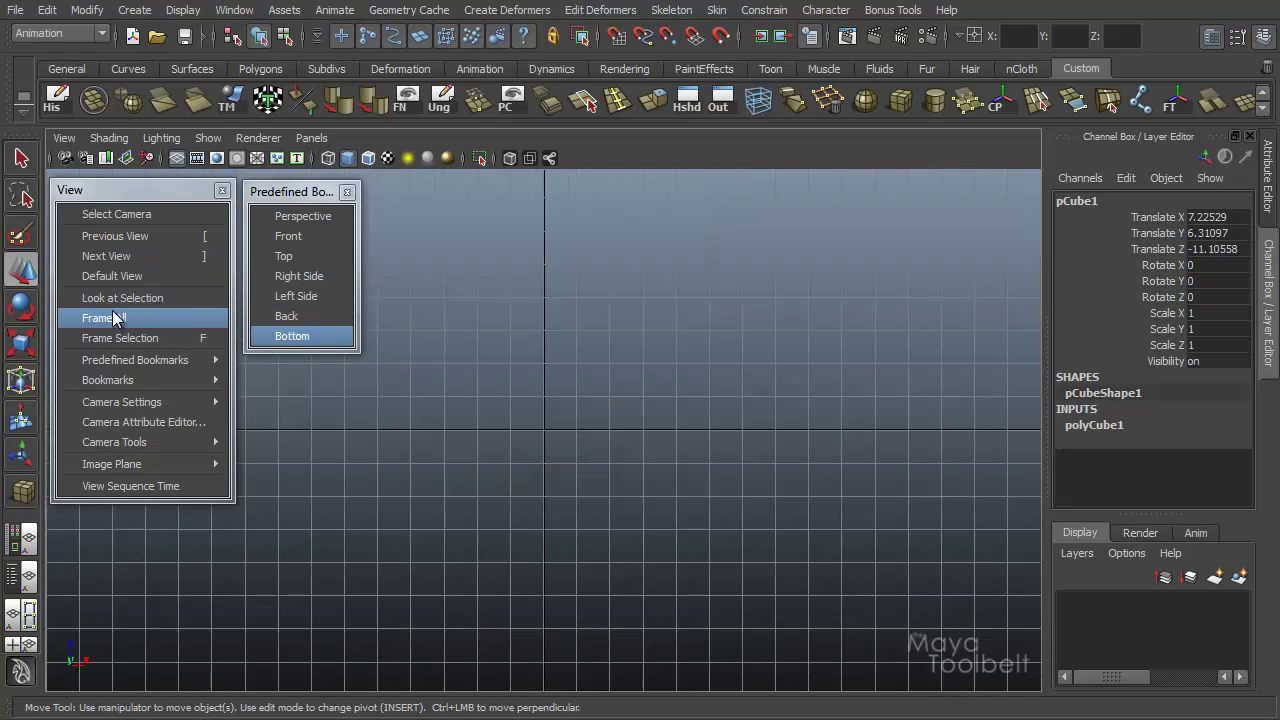
click(113, 298)
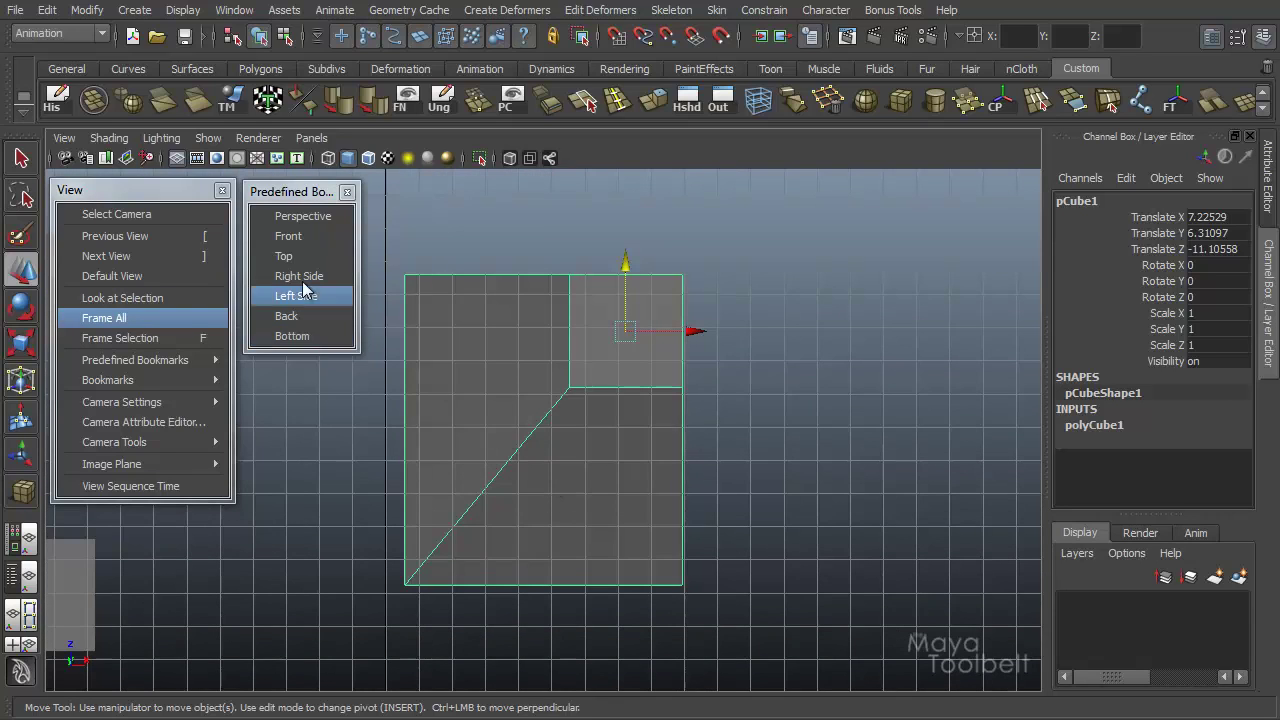
click(302, 216)
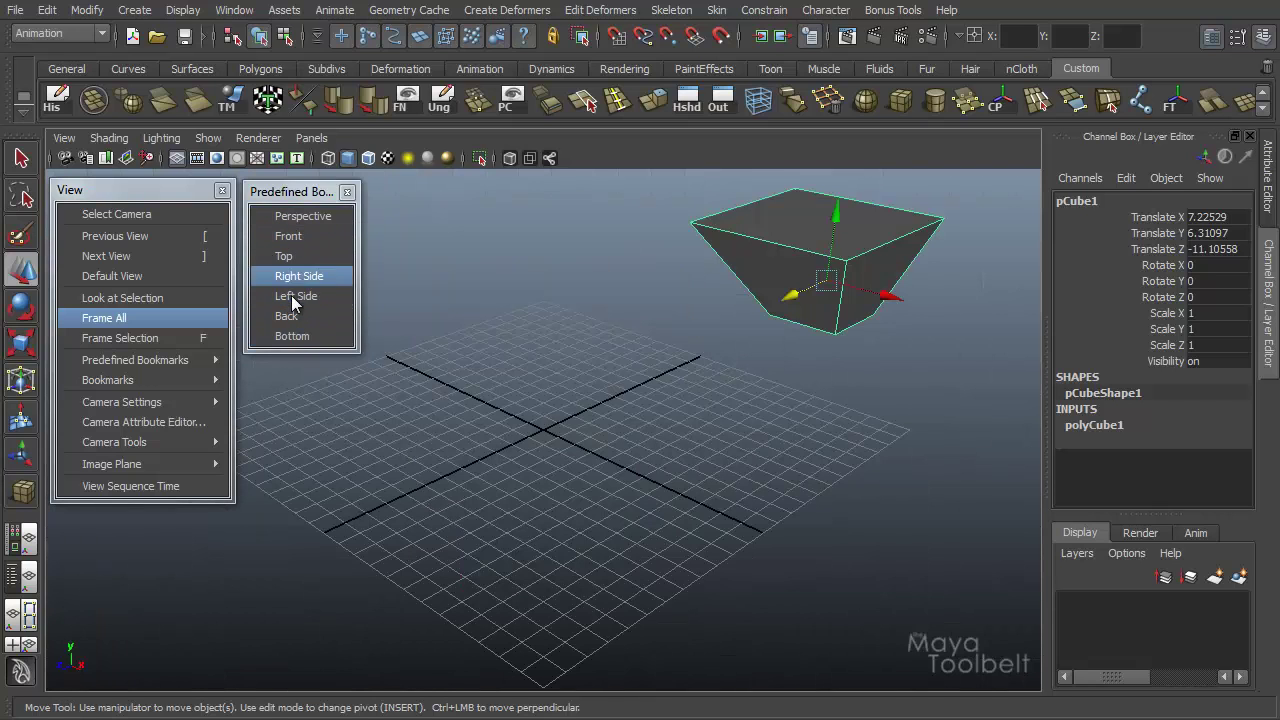
key(space)
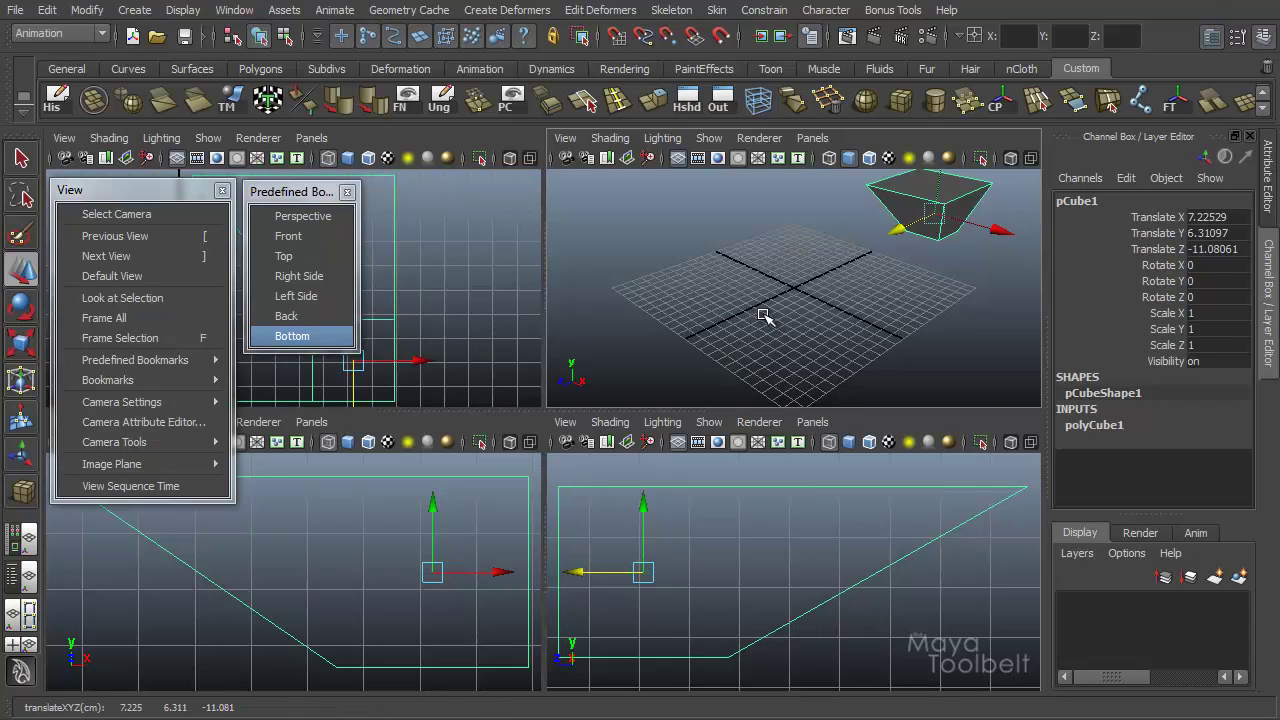
Step: Maximize the perspective pane to a single view and close the floating Predefined Bookmarks window
key(space)
click(347, 191)
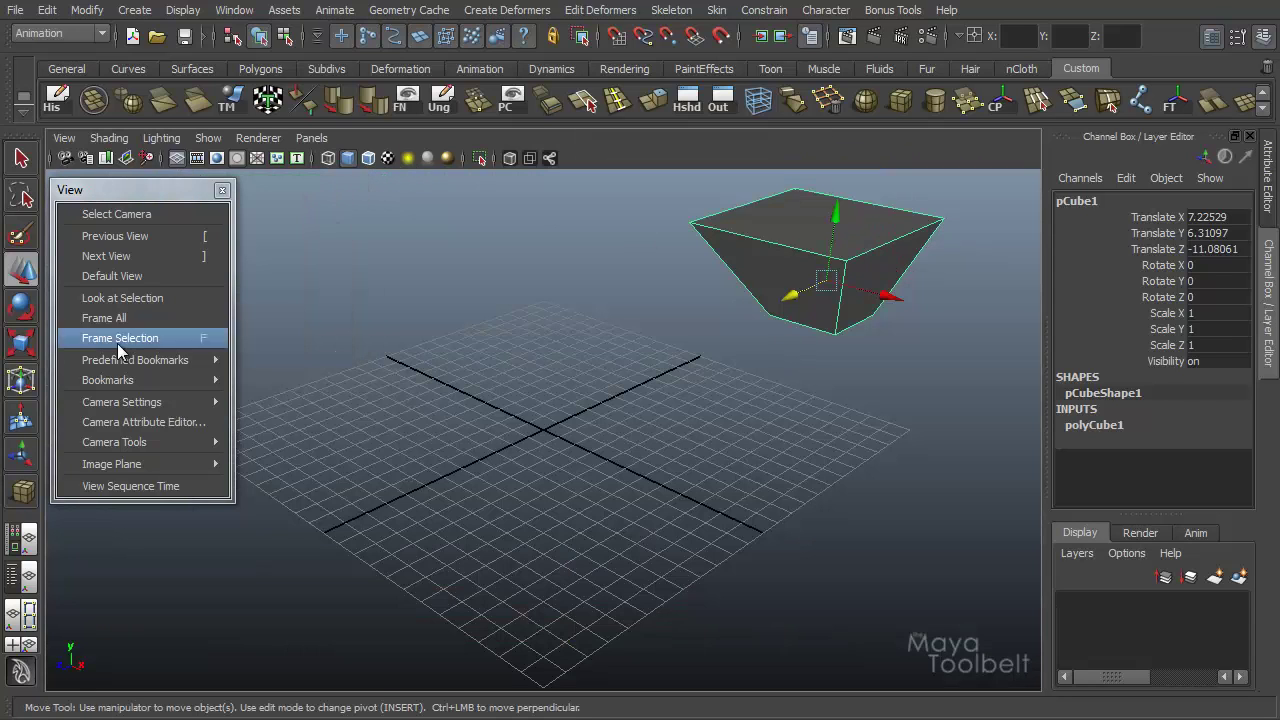
mouse_move(125, 381)
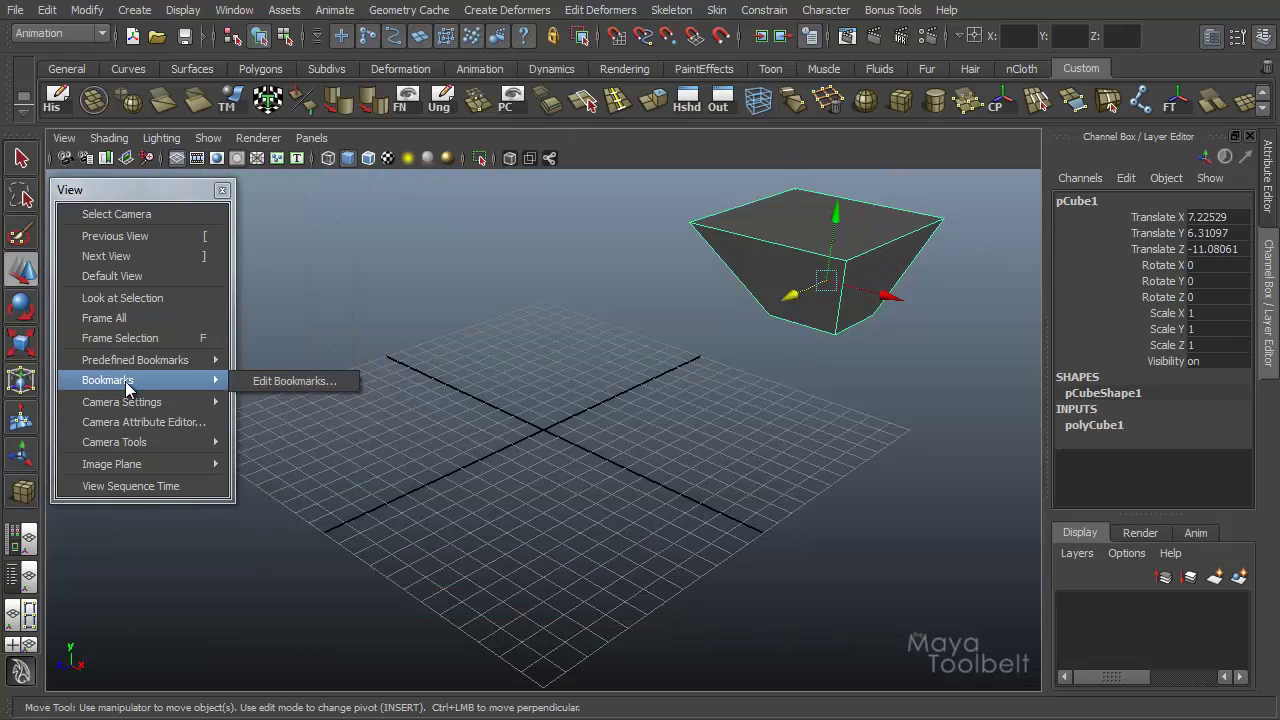
click(279, 384)
drag(430, 238, 391, 193)
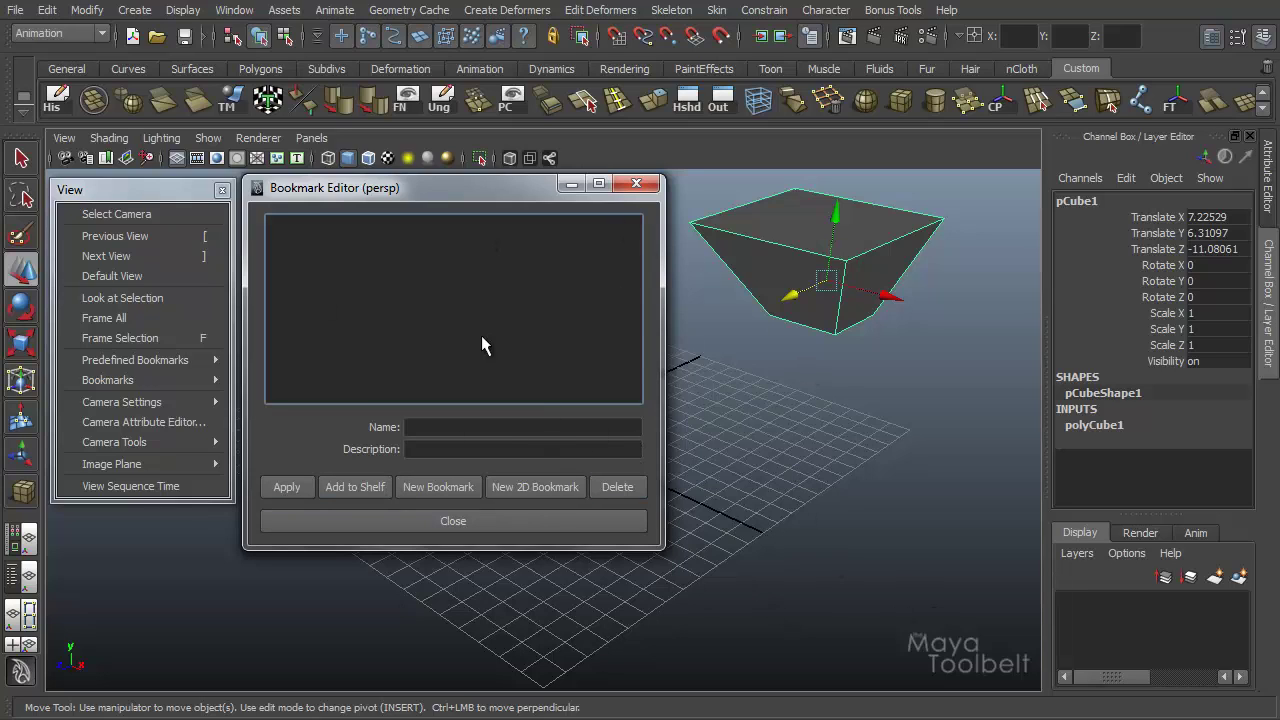
click(636, 183)
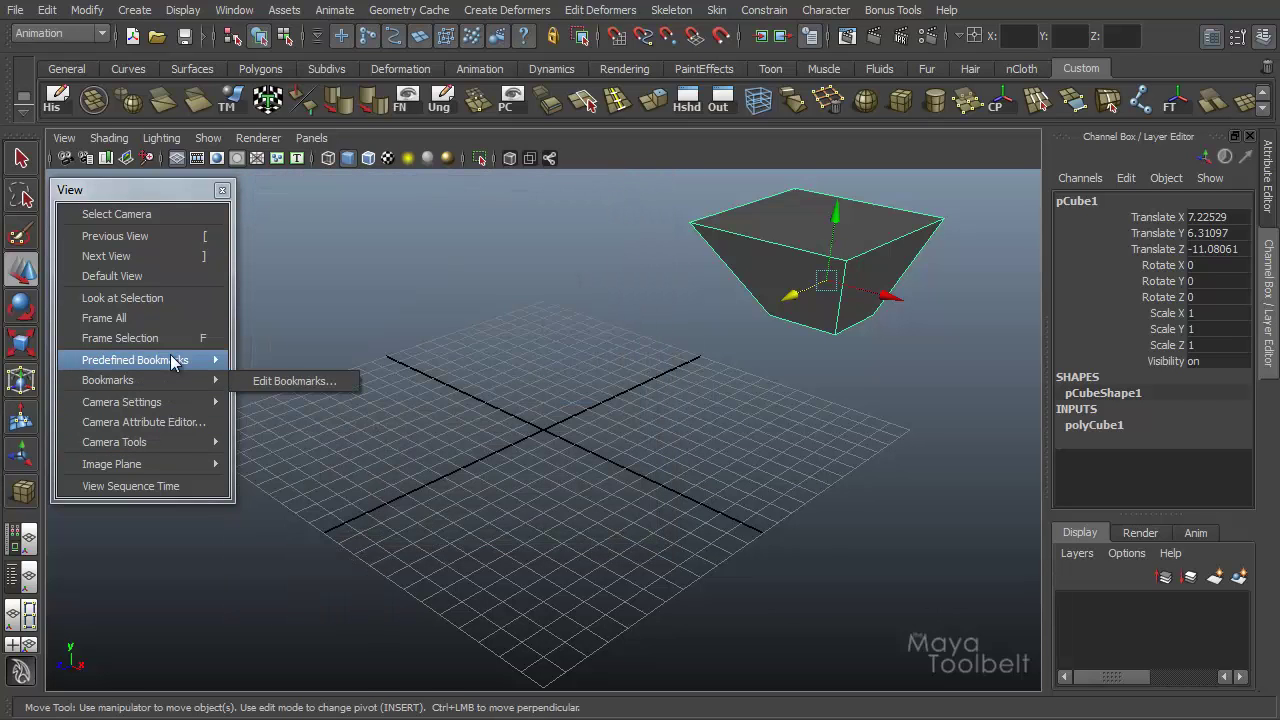
mouse_move(160, 358)
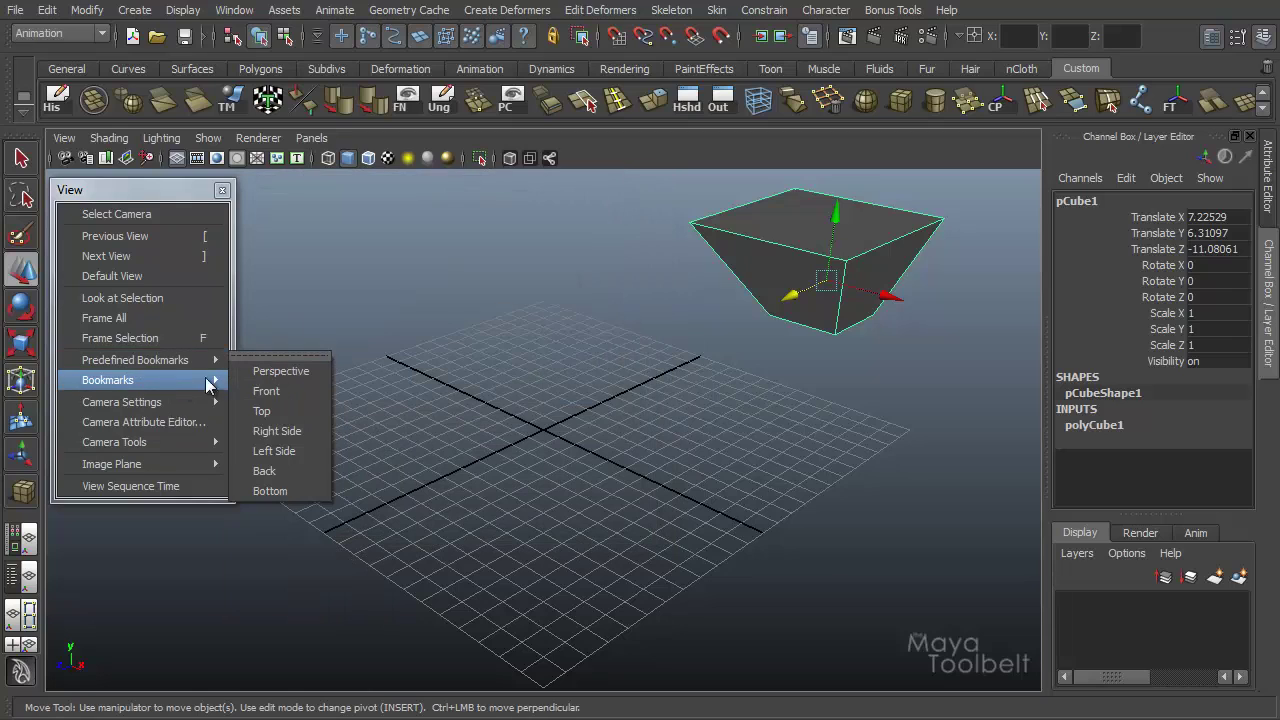
mouse_move(117, 379)
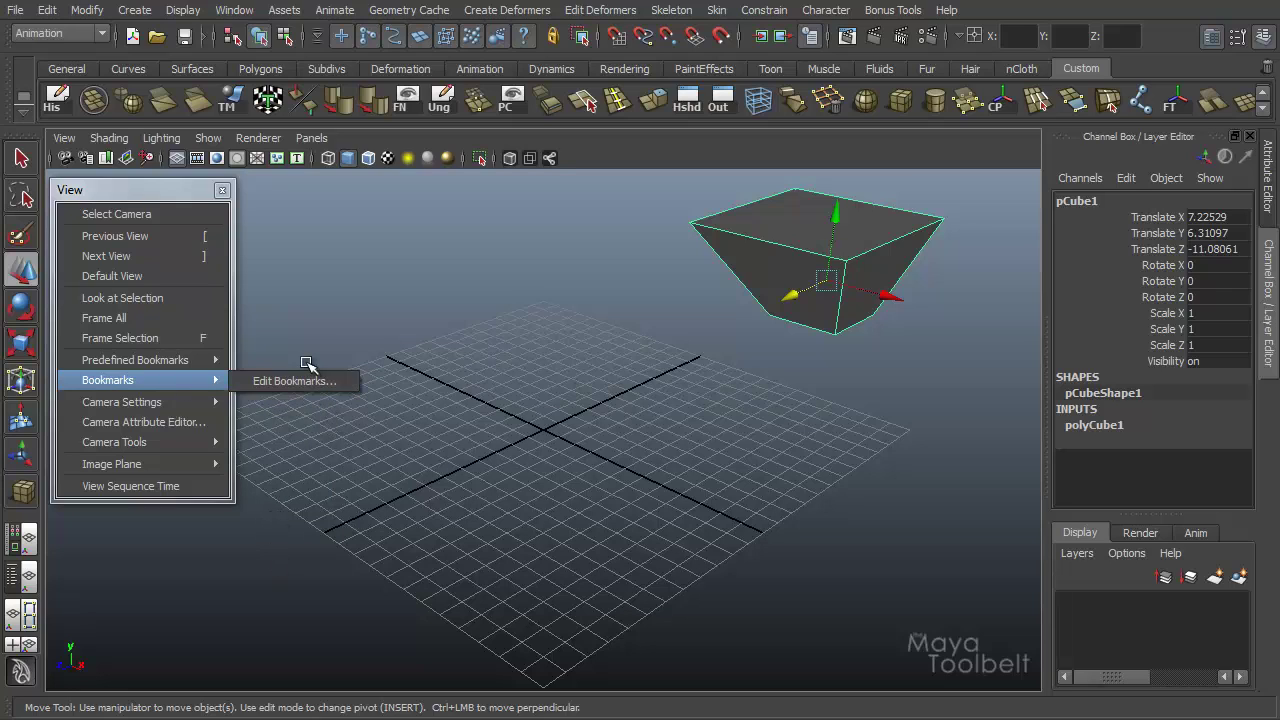
mouse_move(166, 404)
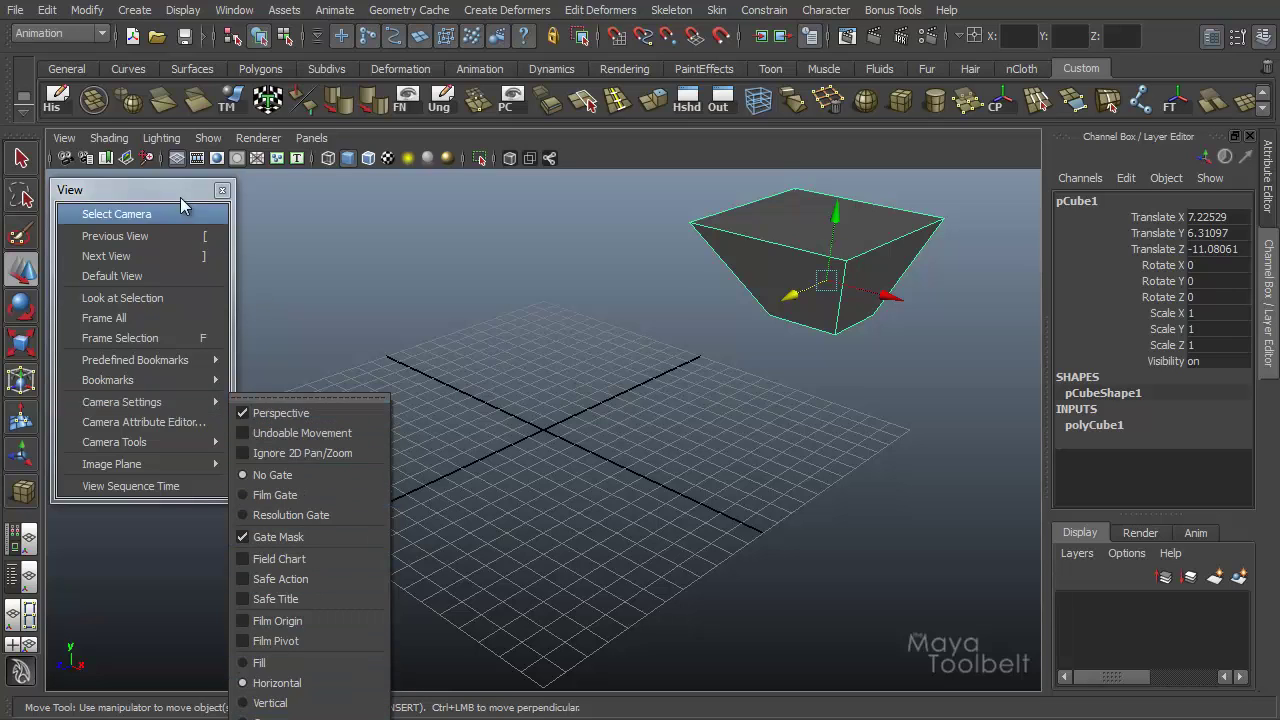
Step: Turn on the camera's Film Gate in the perspective view
drag(155, 185, 161, 64)
mouse_move(196, 286)
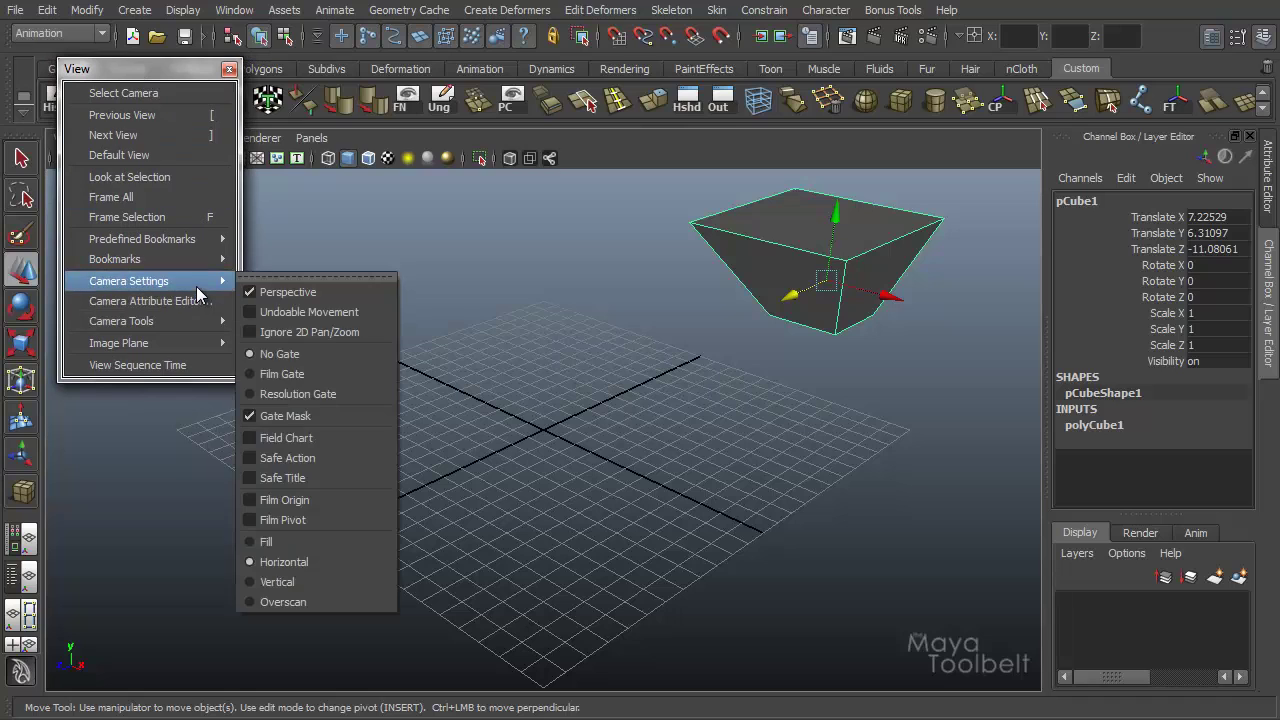
click(291, 376)
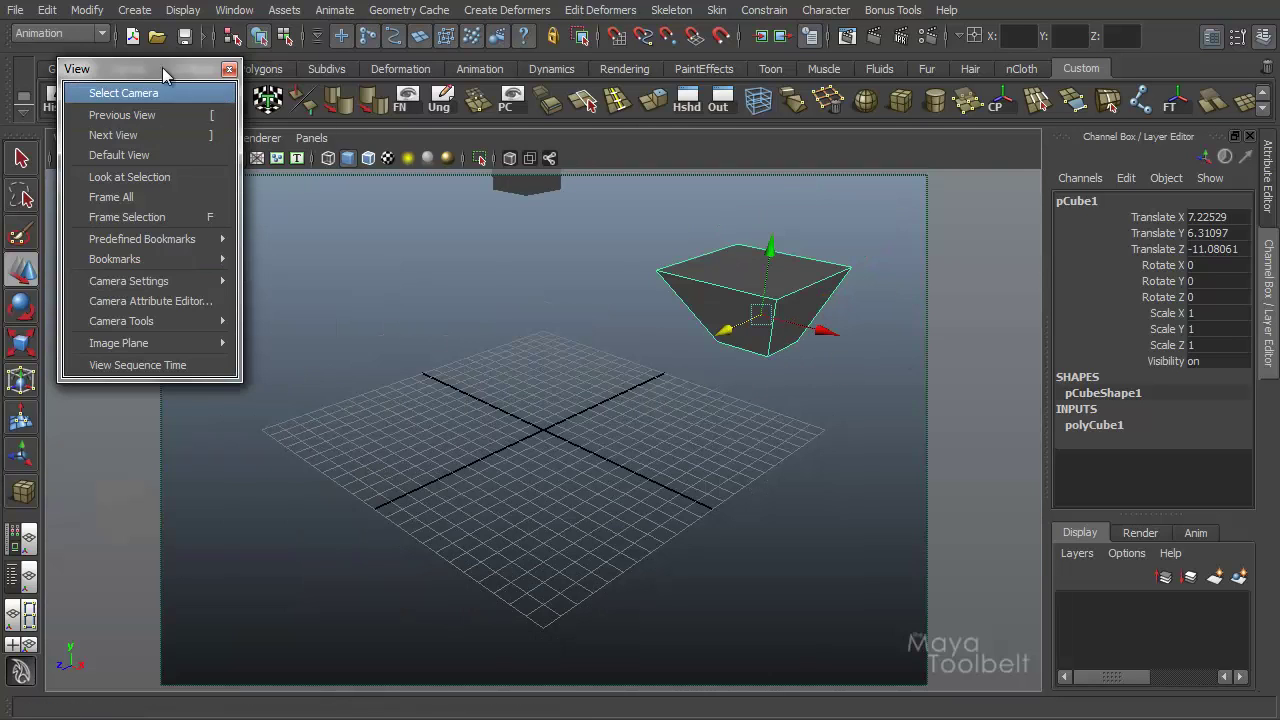
Step: Move the View tear-off aside and track the camera sideways to reveal two more cubes
drag(249, 75, 1094, 85)
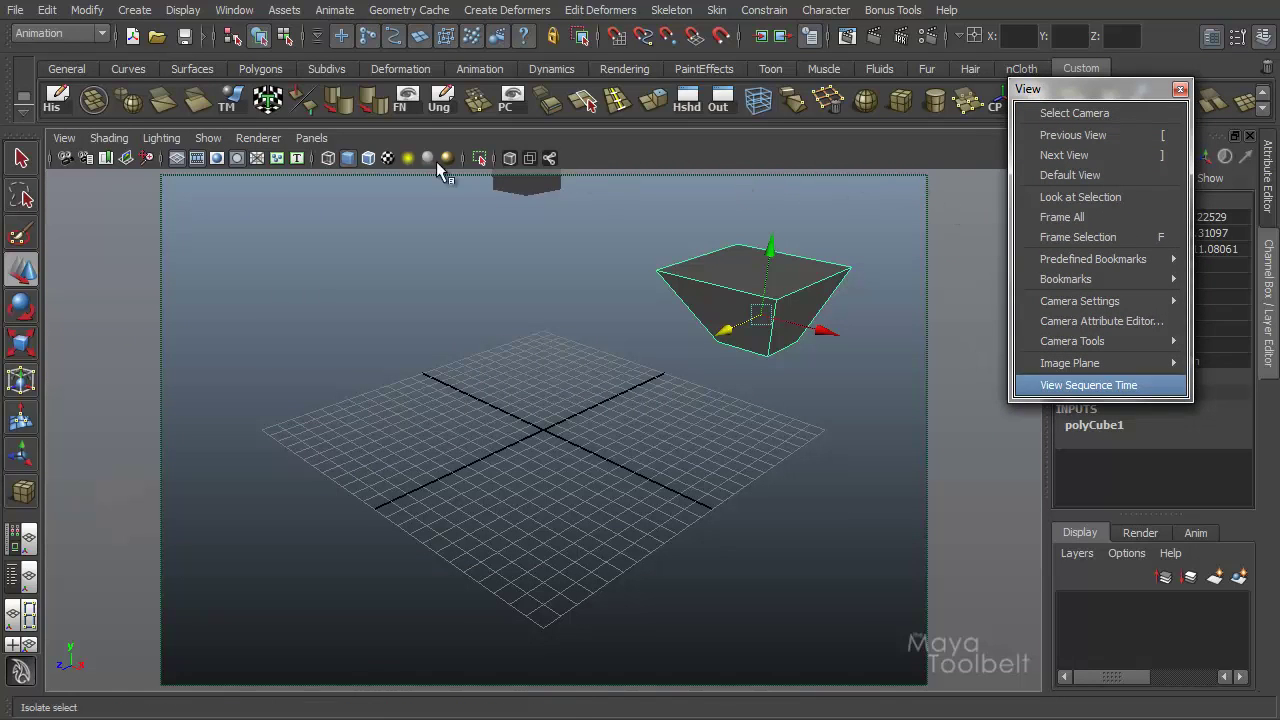
alt+middle_drag(726, 460, 929, 466)
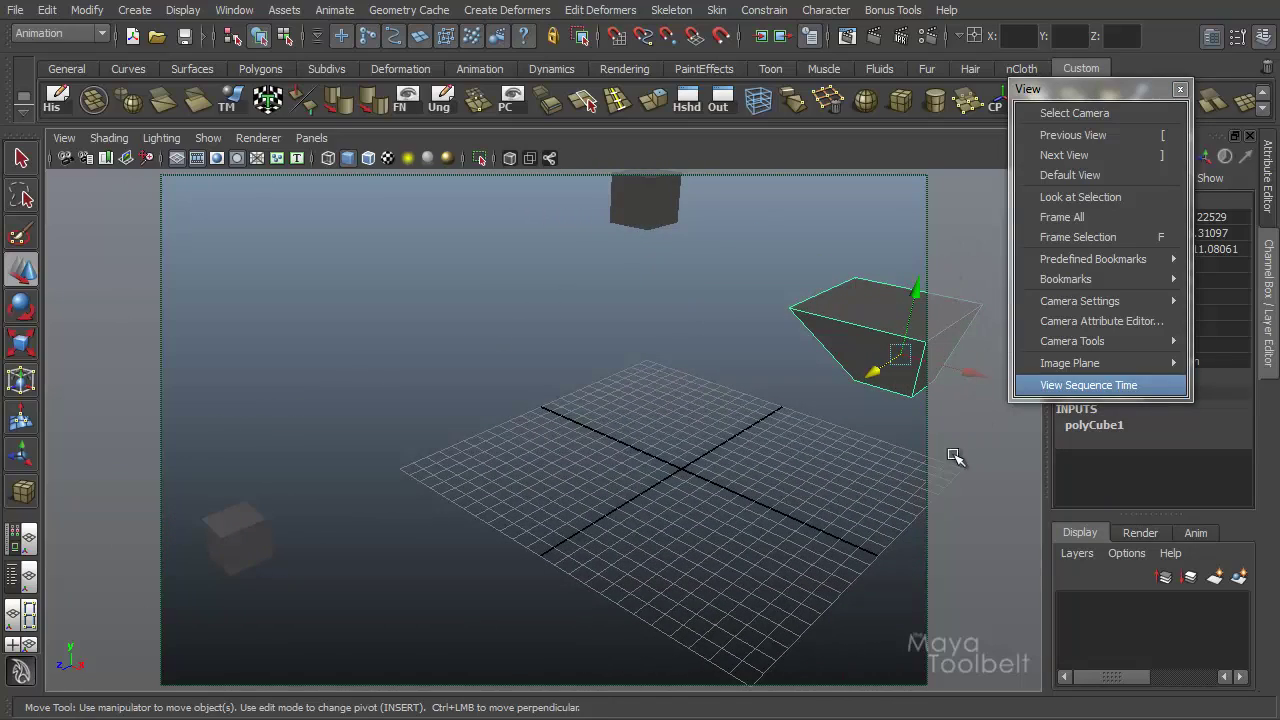
alt+middle_drag(782, 458, 809, 472)
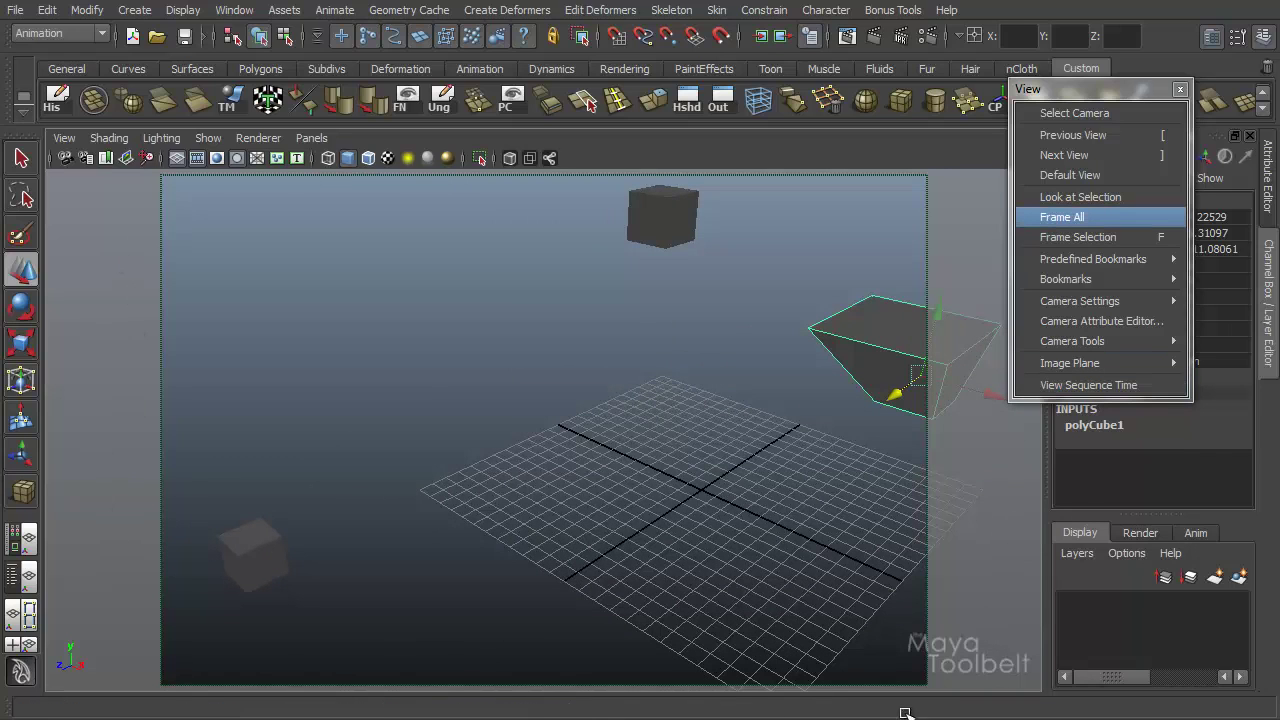
mouse_move(1093, 259)
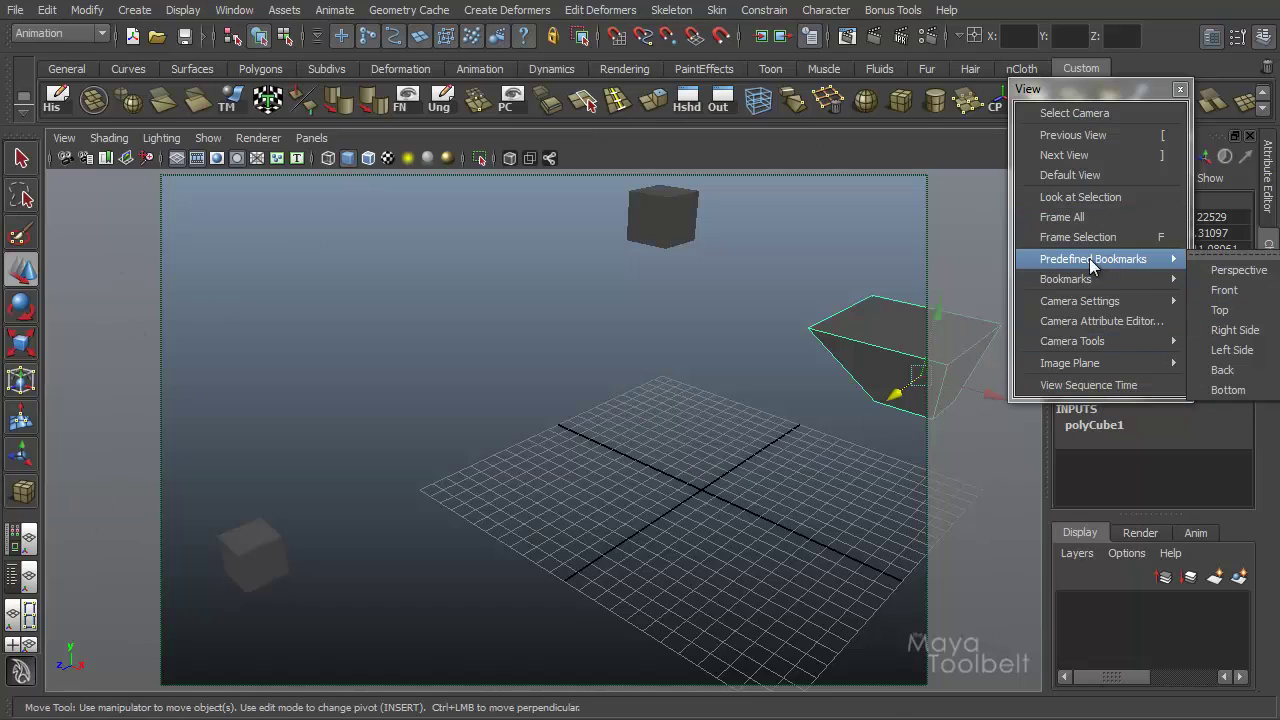
Step: Show the 640 x 480 resolution gate and pan the camera across the scene
mouse_move(1080, 301)
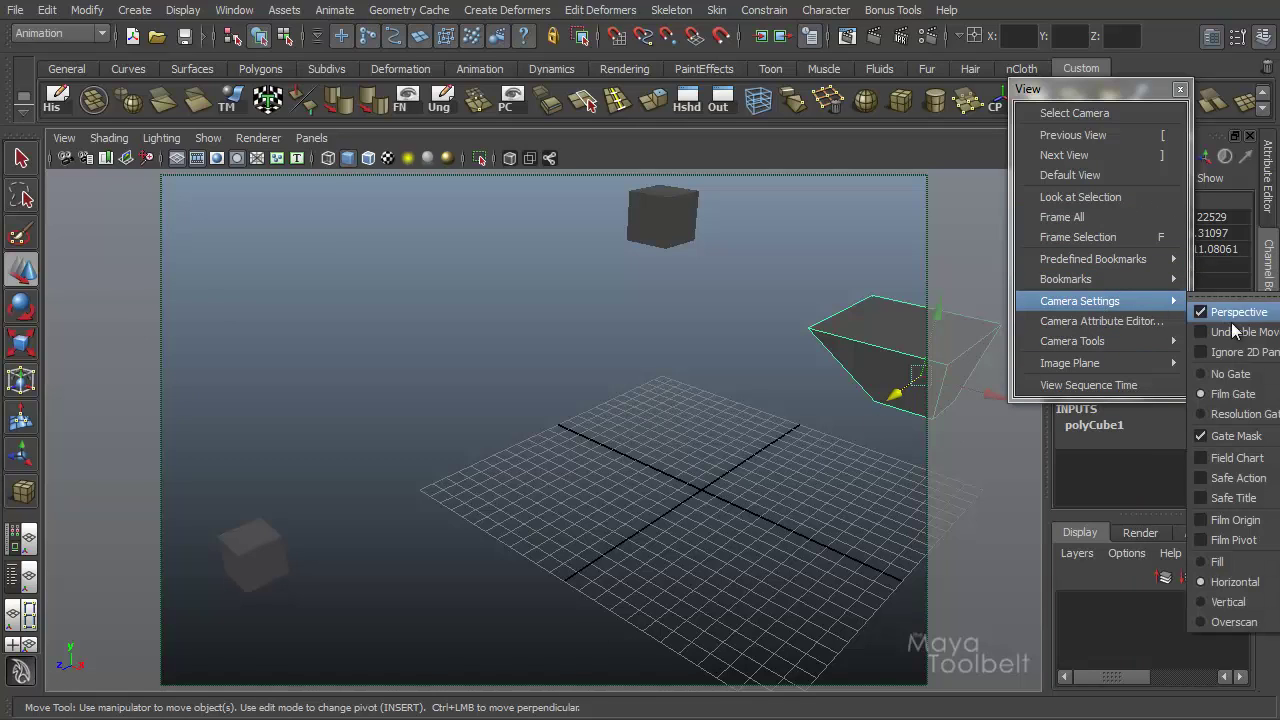
click(1245, 414)
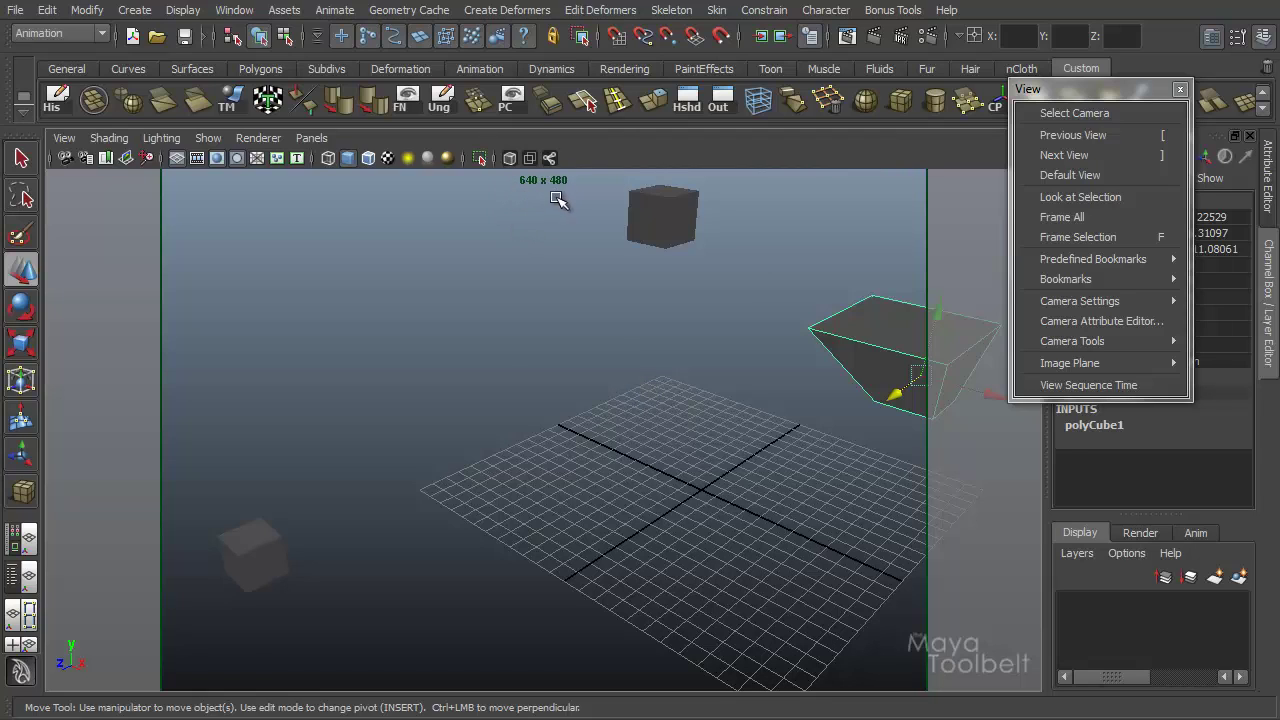
mouse_move(1065, 279)
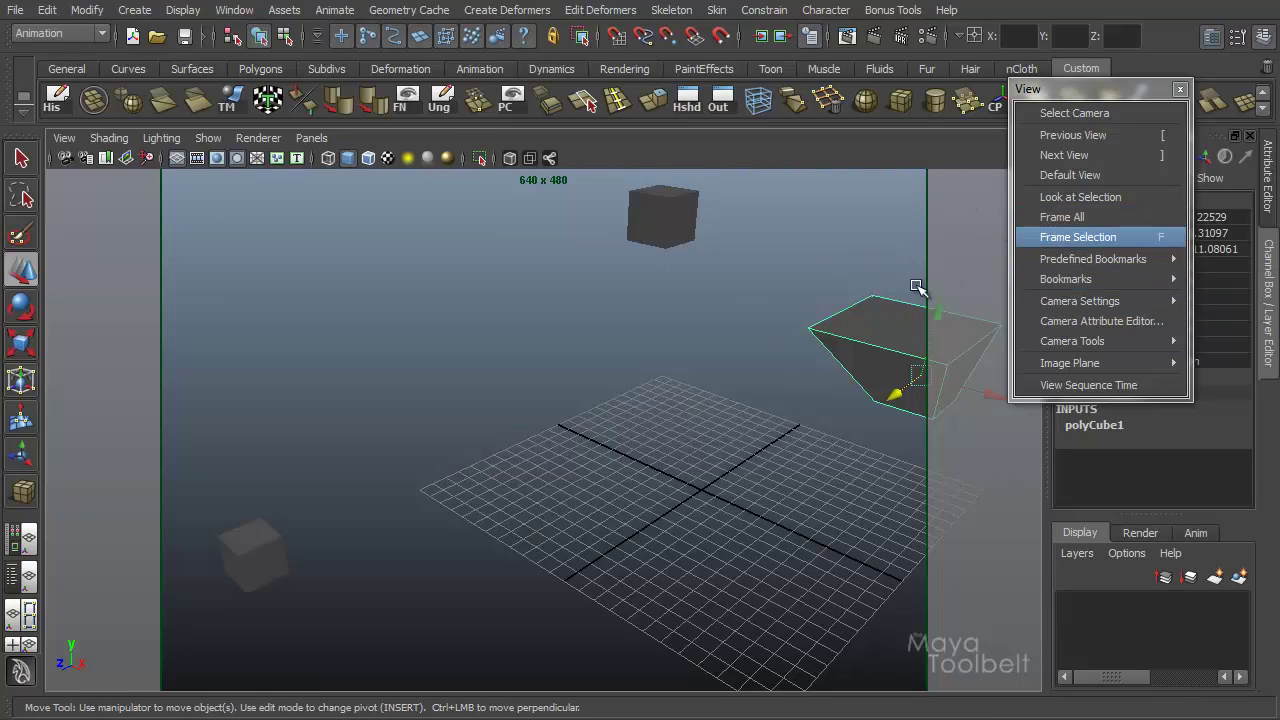
alt+middle_drag(850, 435, 976, 315)
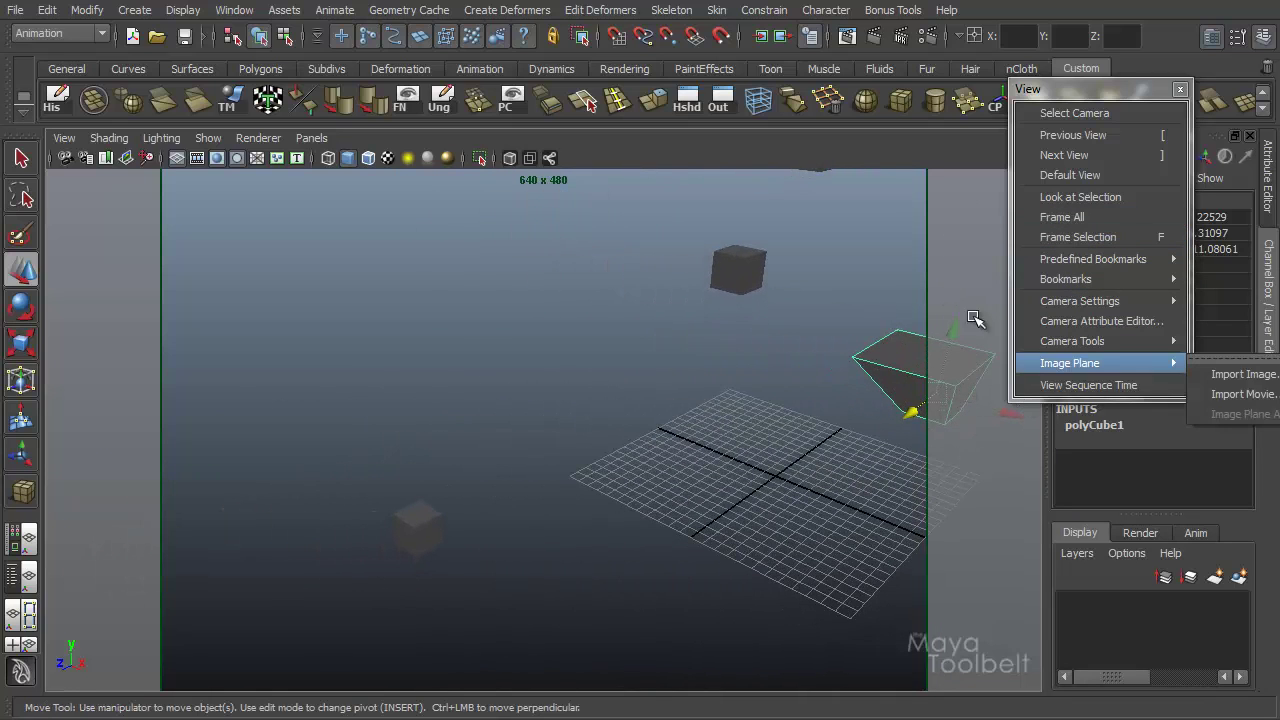
Step: Turn on the Safe Title and Safe Action guide frames, then tumble the view slightly
mouse_move(1155, 299)
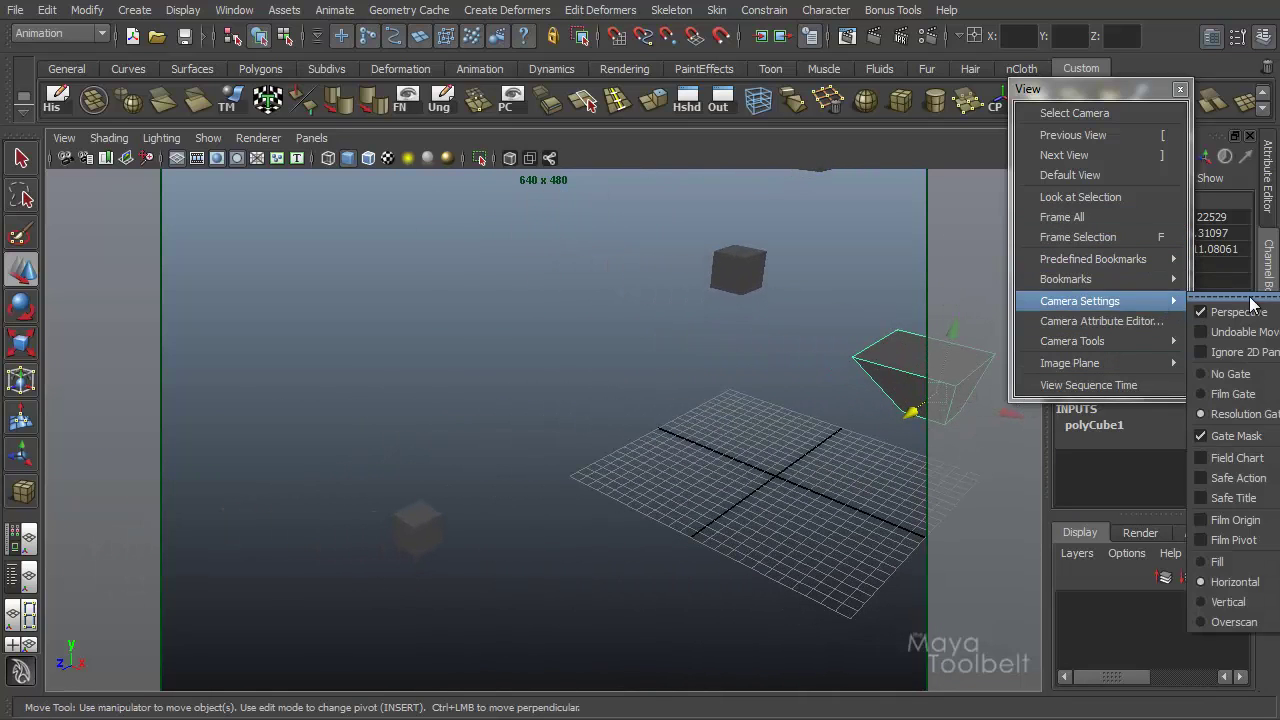
click(1247, 500)
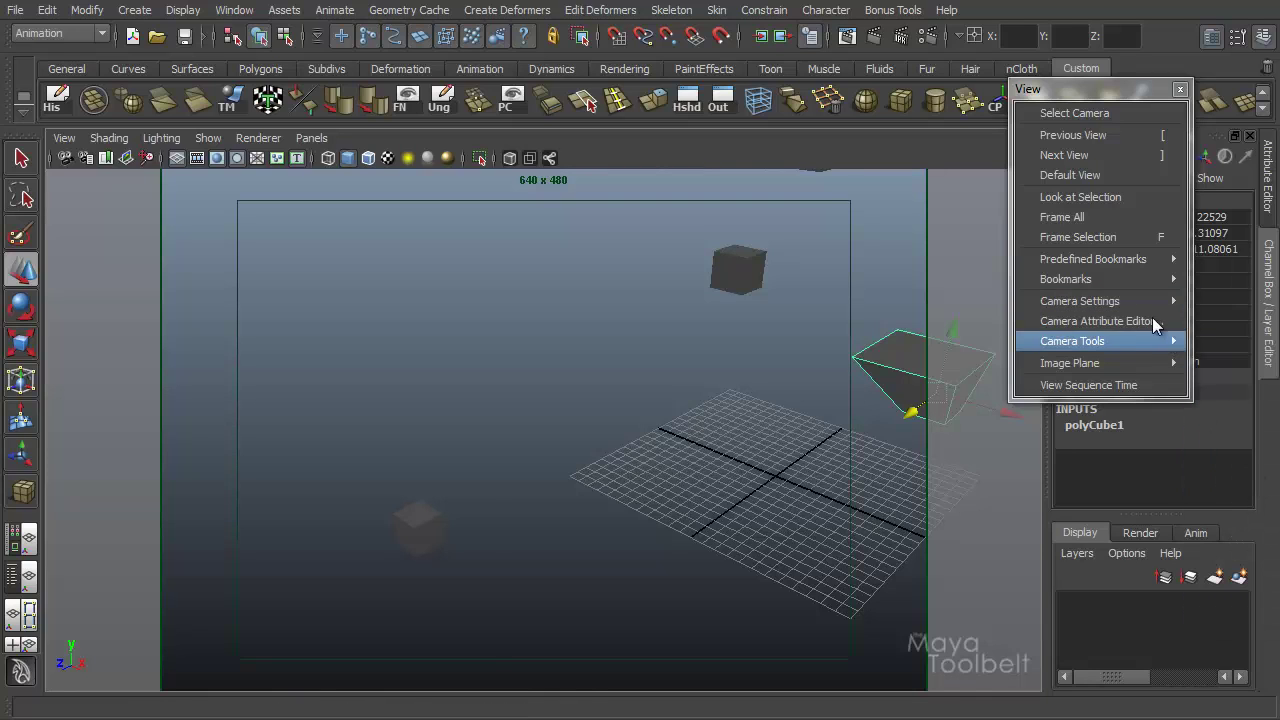
mouse_move(1126, 300)
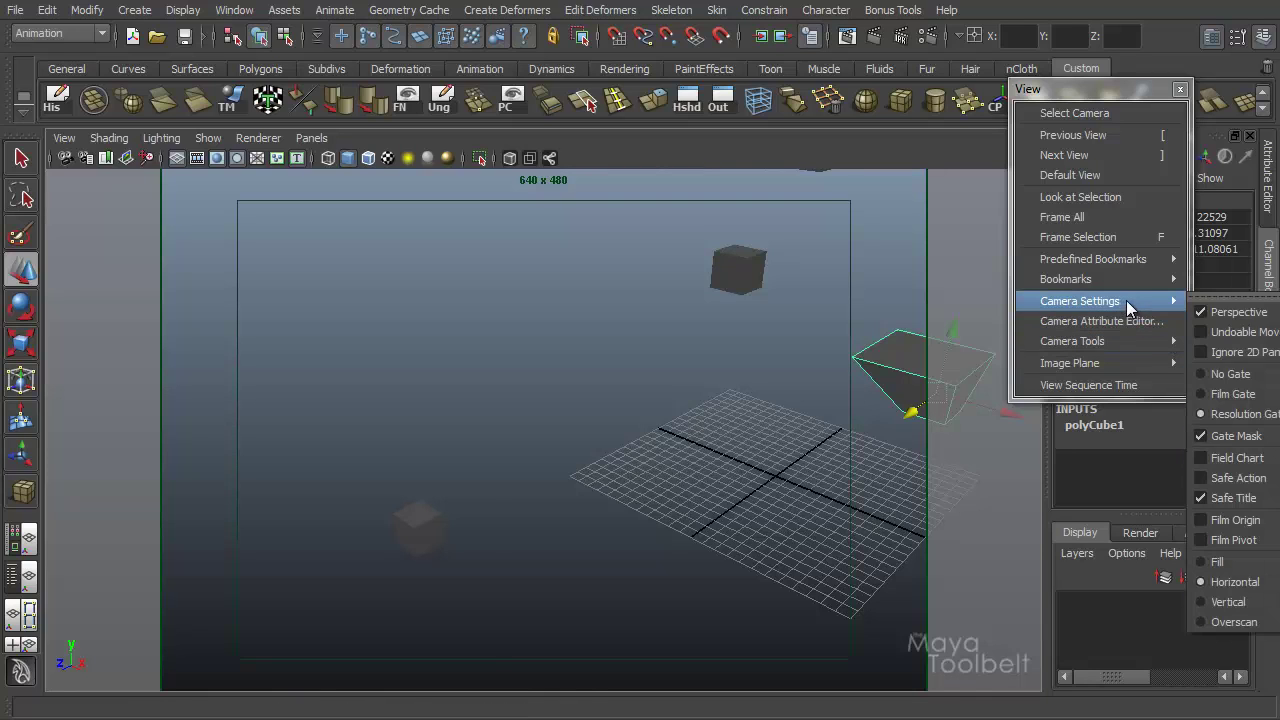
click(1240, 478)
alt+drag(613, 437, 760, 330)
Step: Switch the view back to the Film Gate
mouse_move(1098, 262)
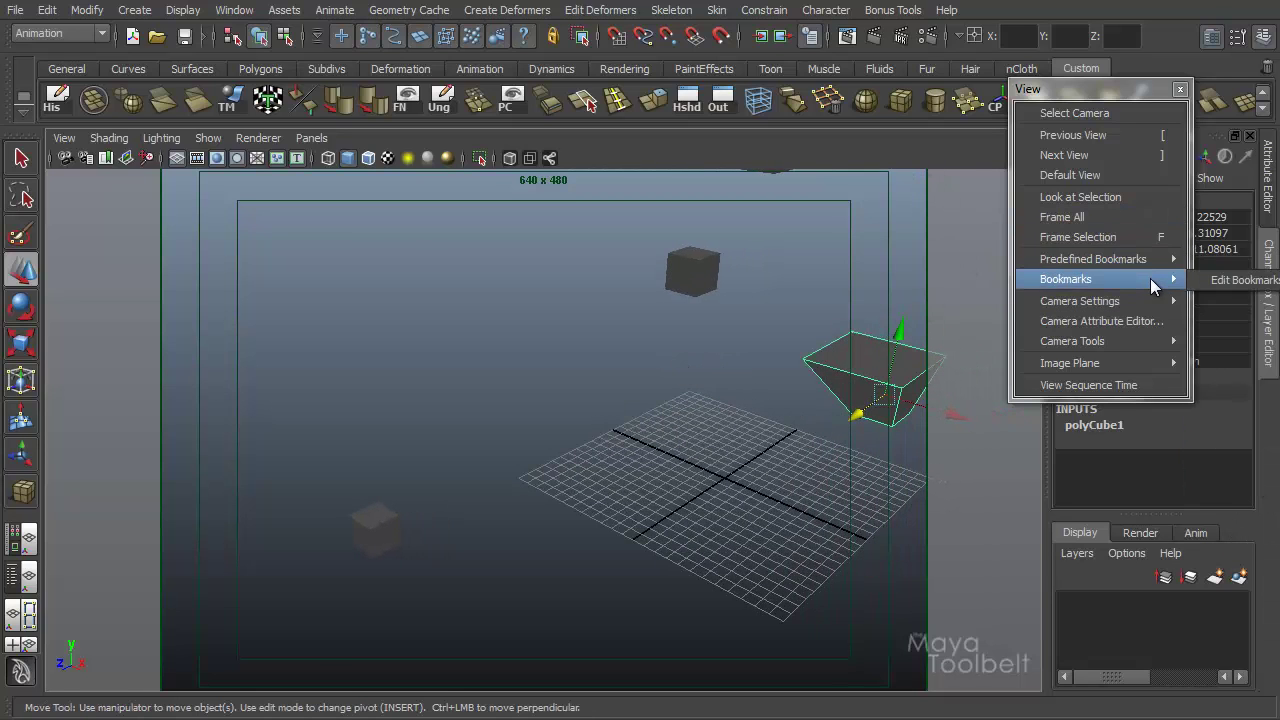
mouse_move(1176, 303)
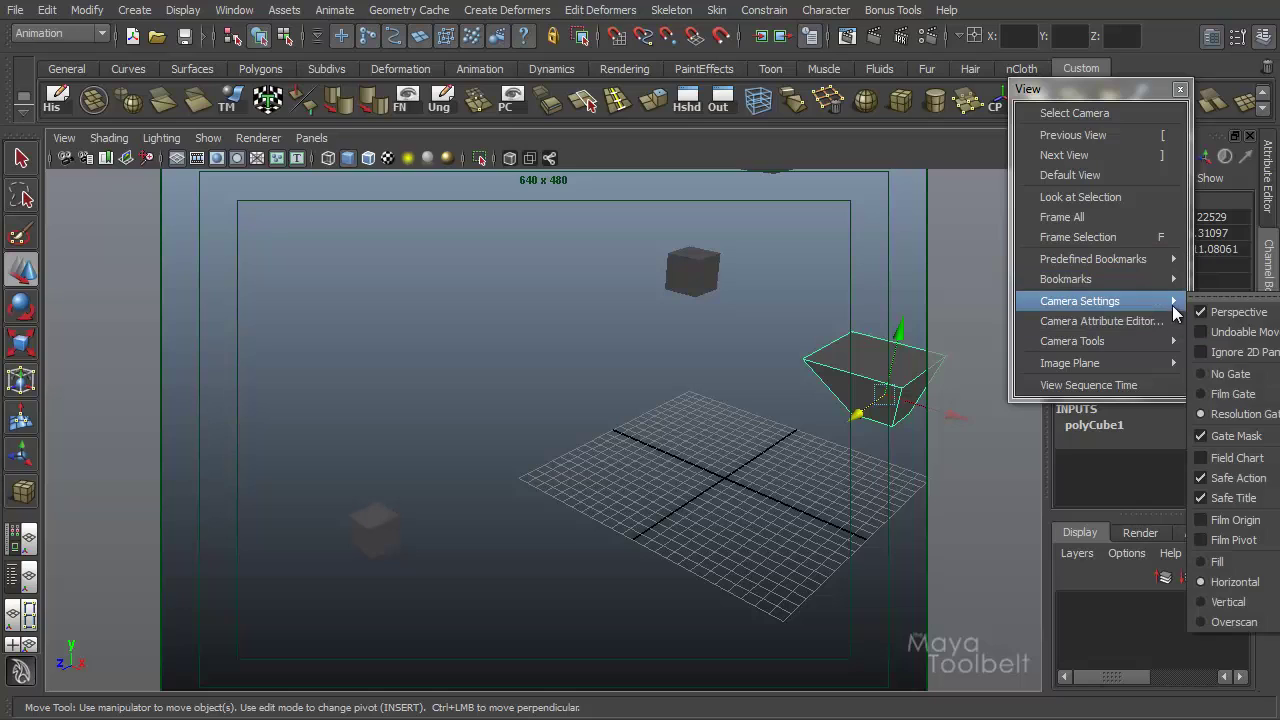
click(1240, 400)
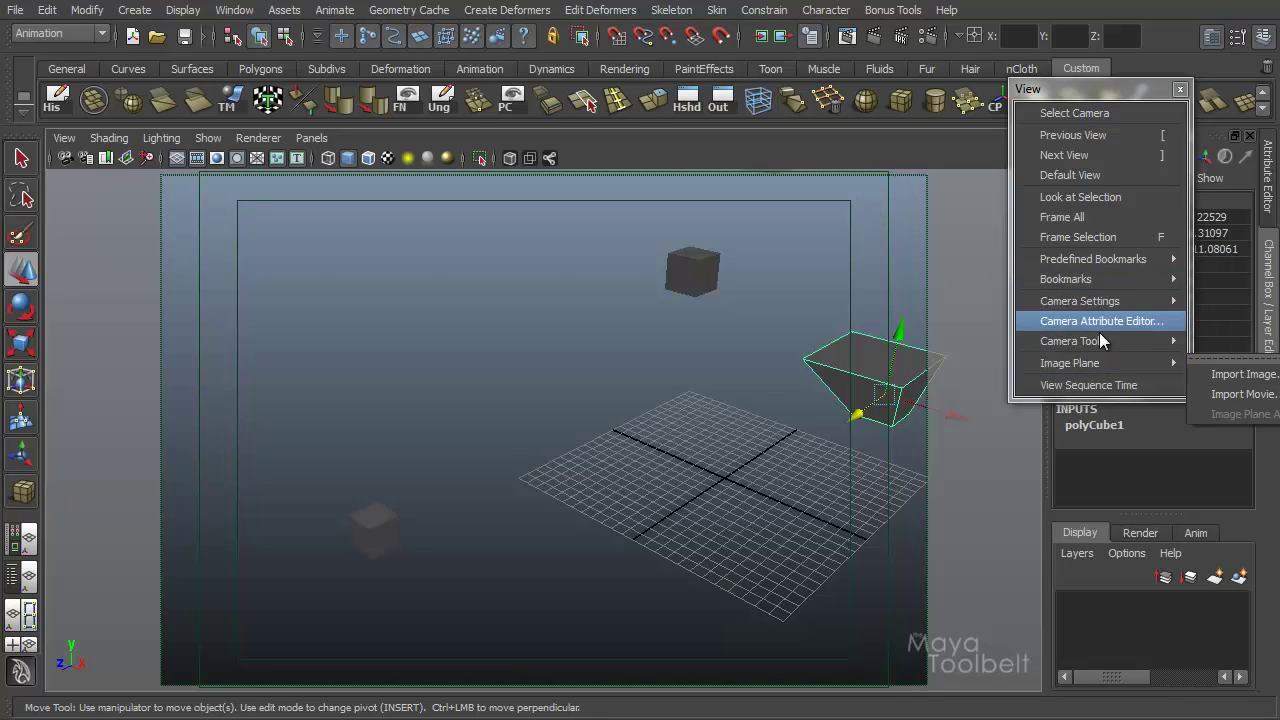
mouse_move(1170, 304)
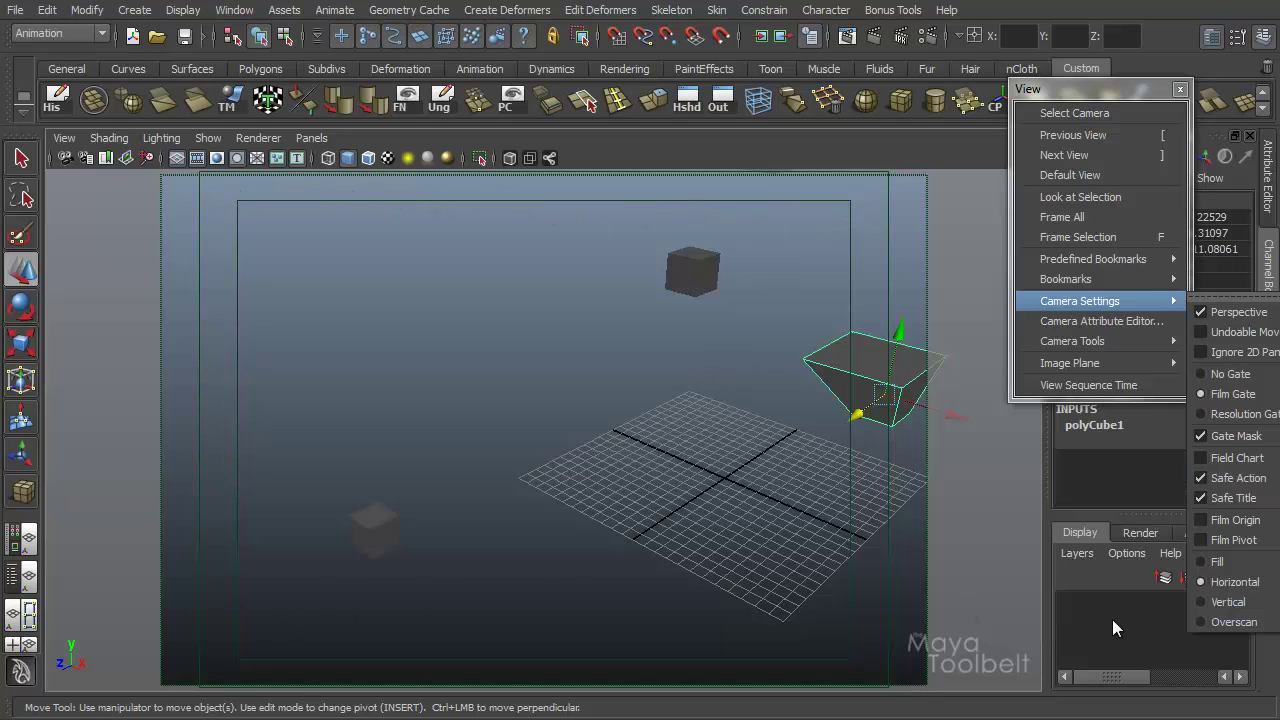
Step: Float Camera Settings in its own window and turn off Safe Title, toggling Safe Action
click(1240, 303)
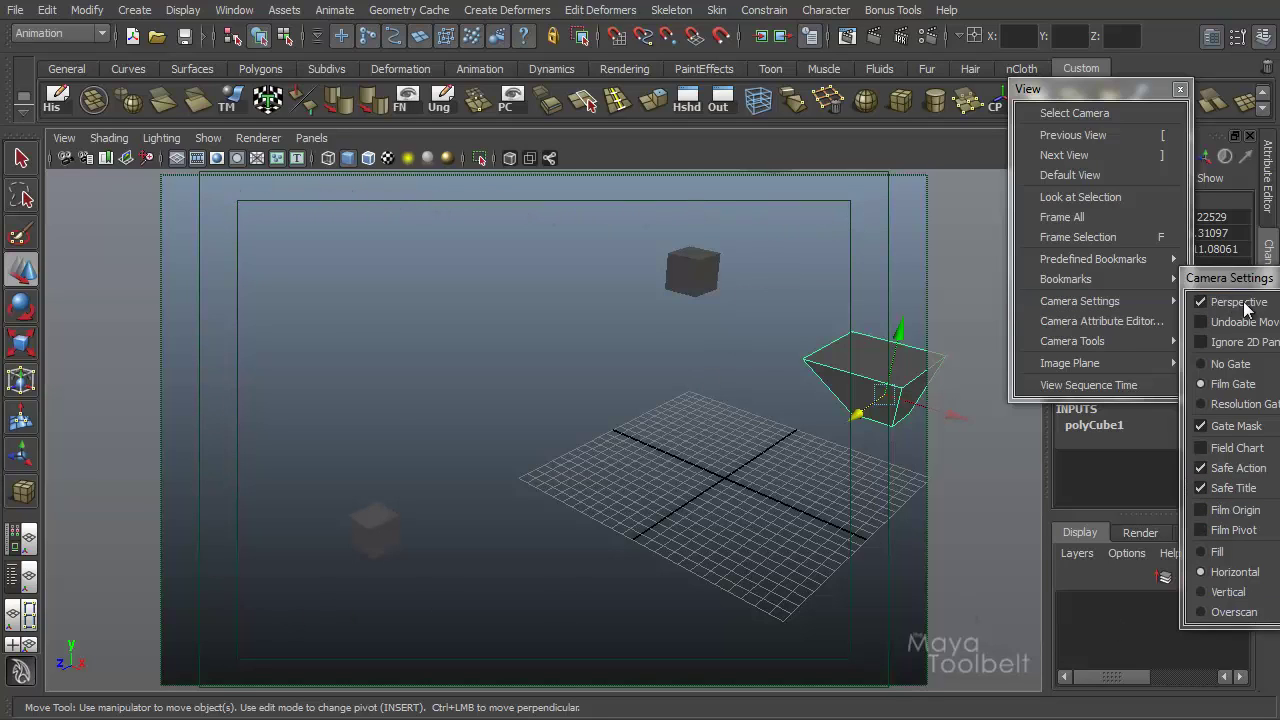
drag(1225, 279, 1063, 420)
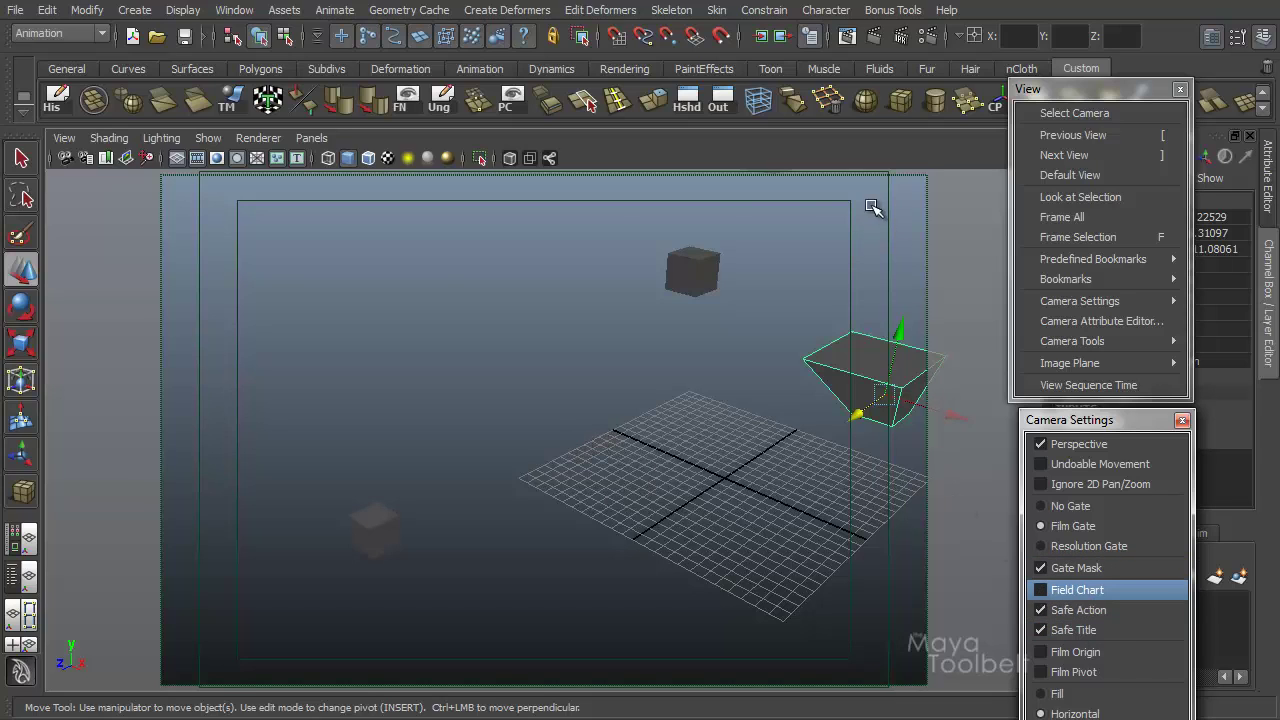
click(1041, 610)
click(1038, 627)
click(1037, 609)
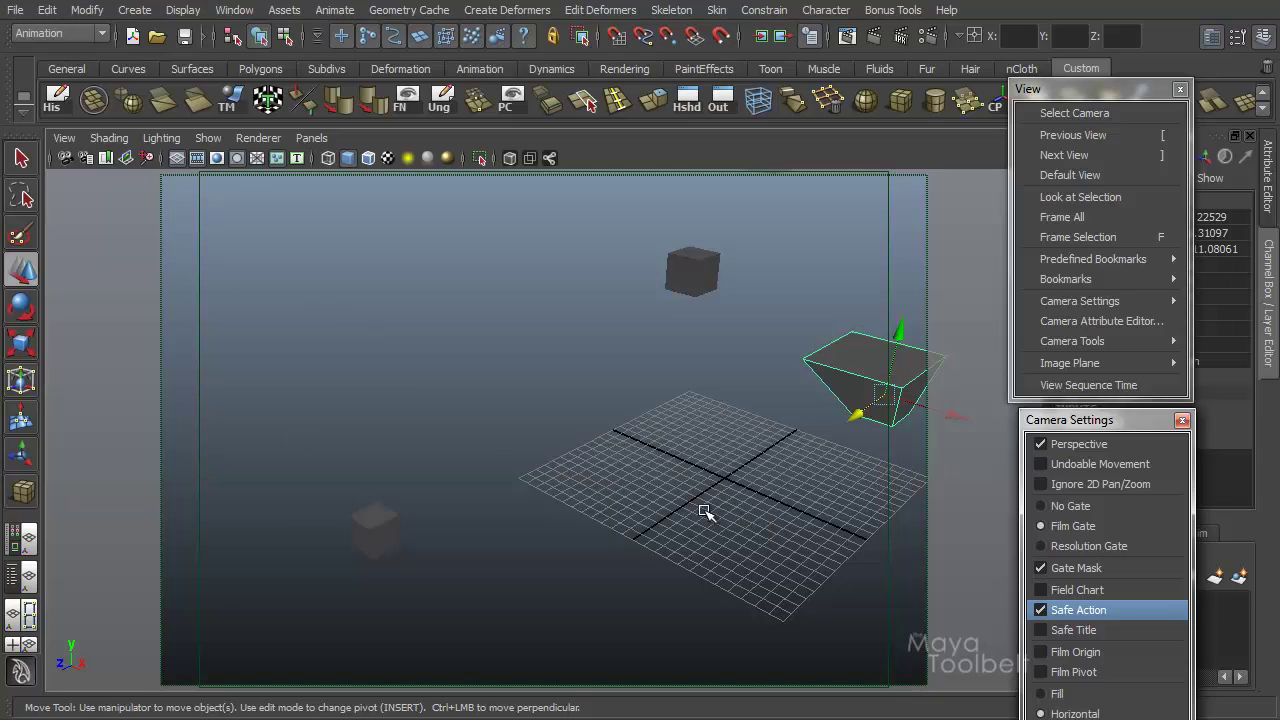
Step: Preview the Field Chart, then turn off Safe Action and switch to No Gate
click(1043, 590)
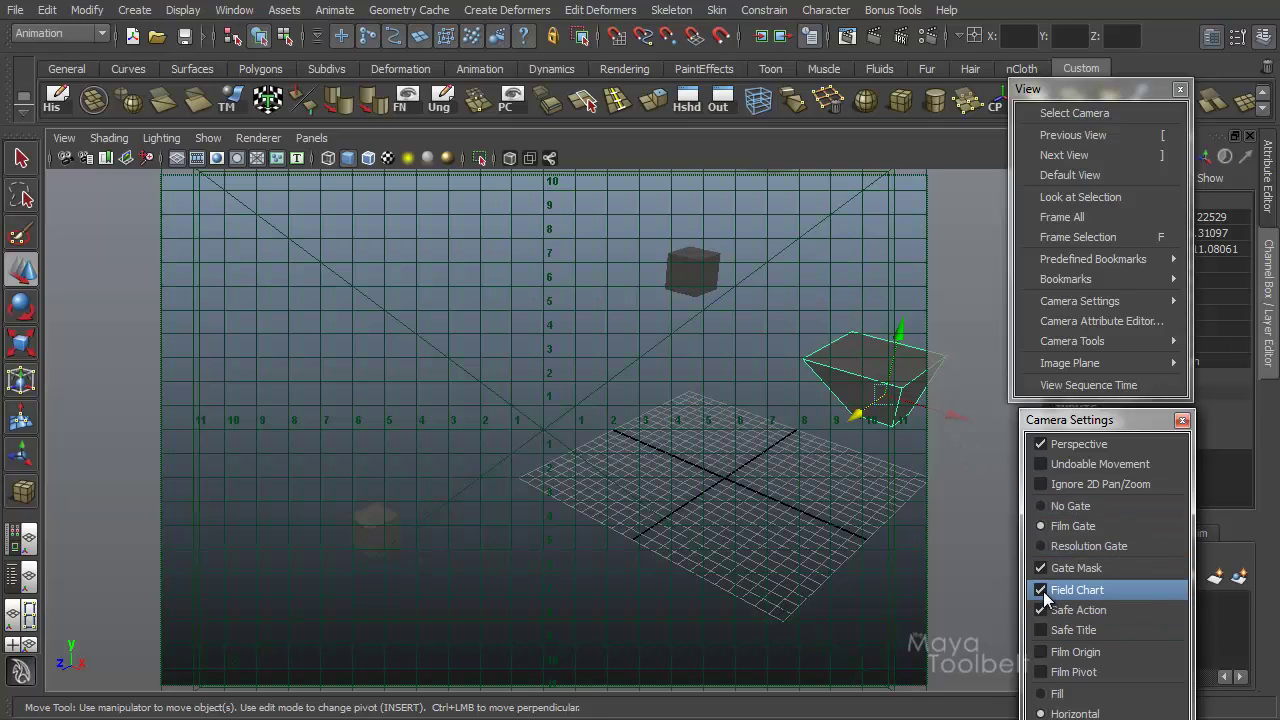
click(1043, 591)
click(1041, 611)
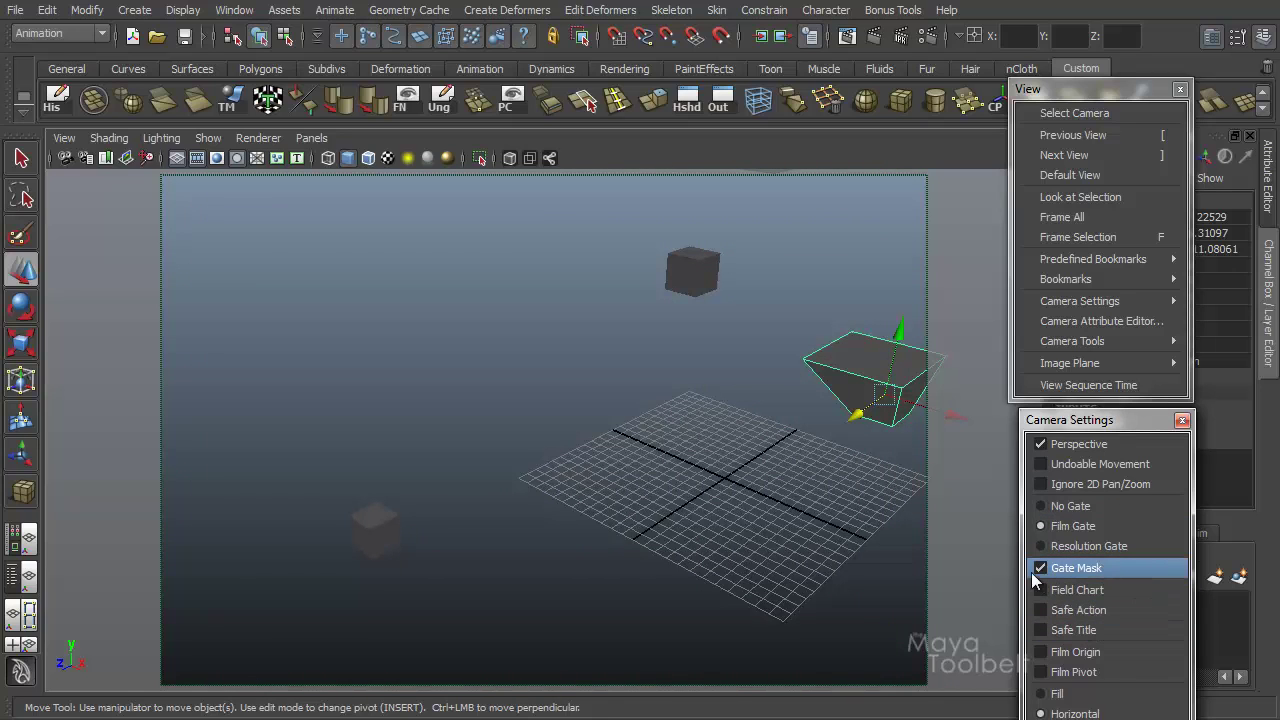
click(1040, 505)
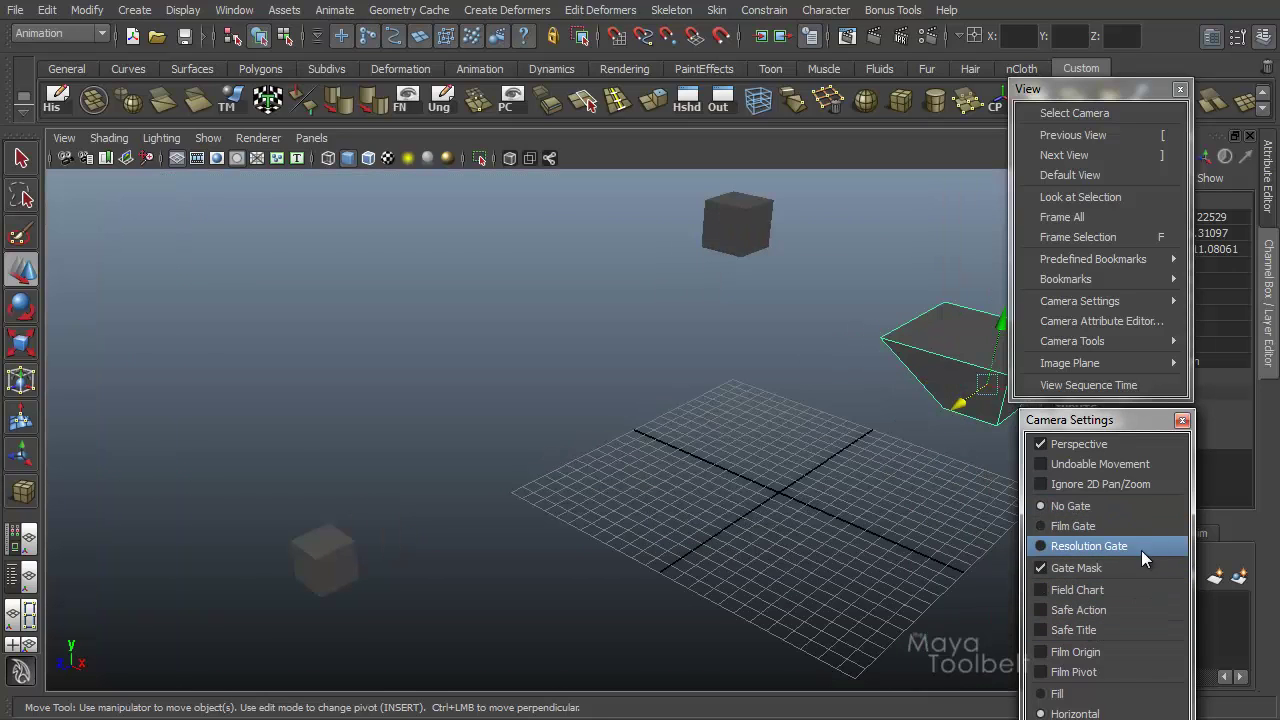
drag(1114, 420, 700, 195)
Step: Close the Camera Settings window, move the View tear-off left, and select a cube
click(767, 197)
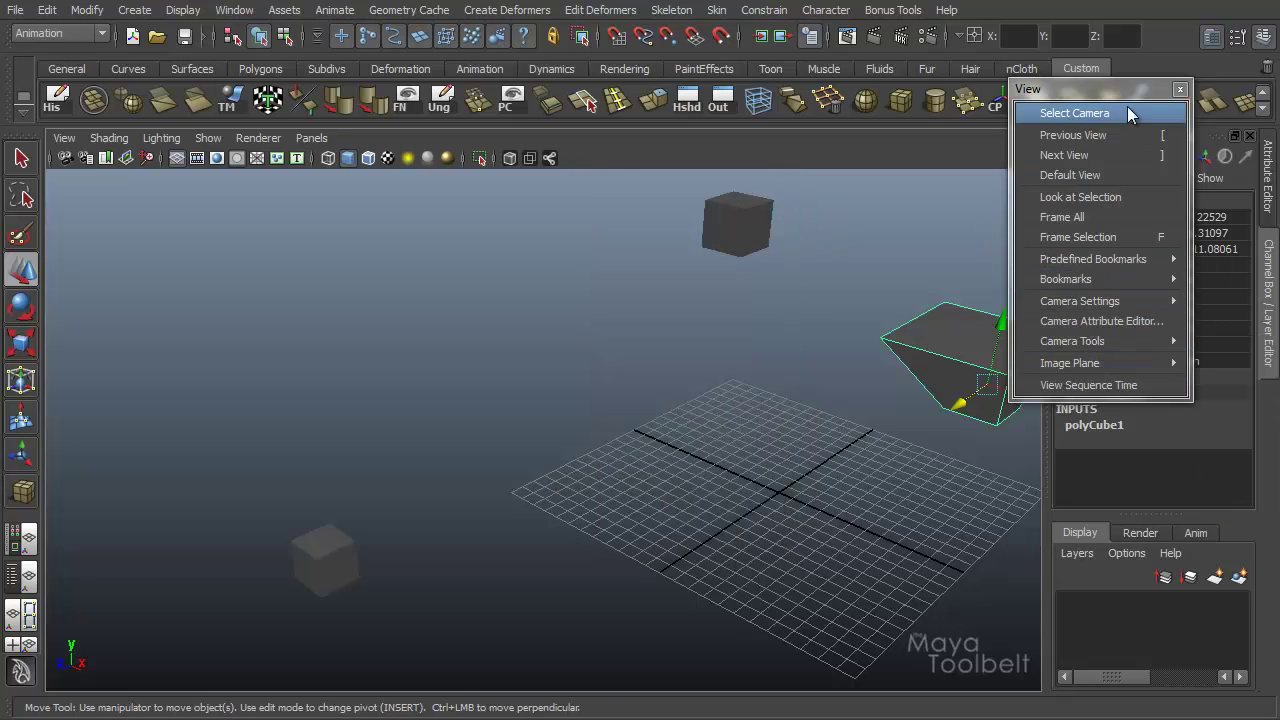
drag(1112, 88, 152, 181)
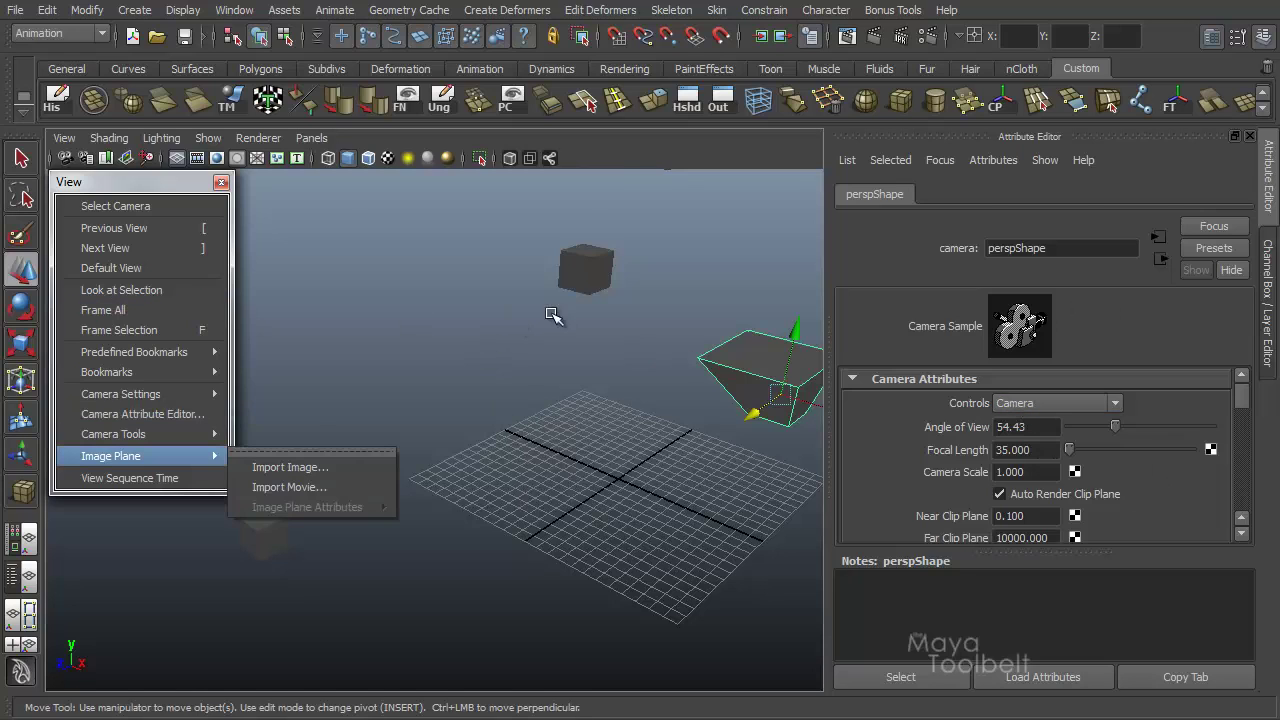
click(586, 268)
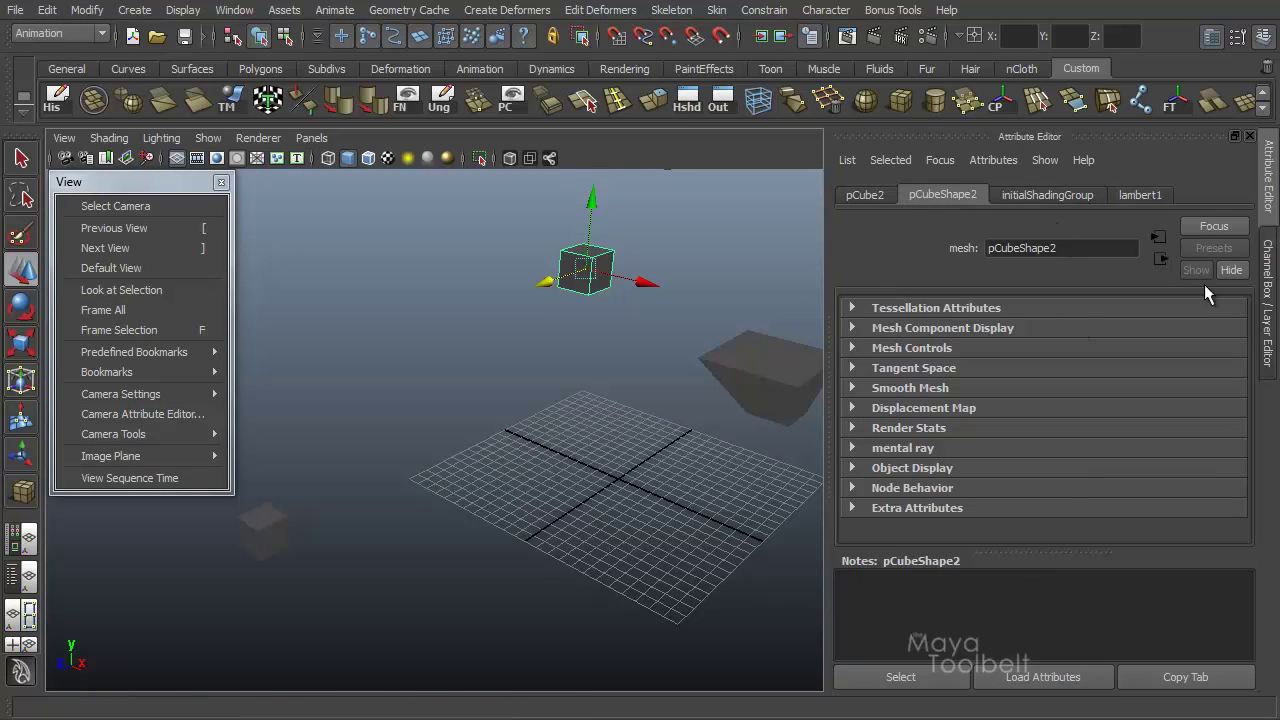
Step: Show the perspShape camera attributes and collapse the Notes pane to enlarge the list
click(108, 420)
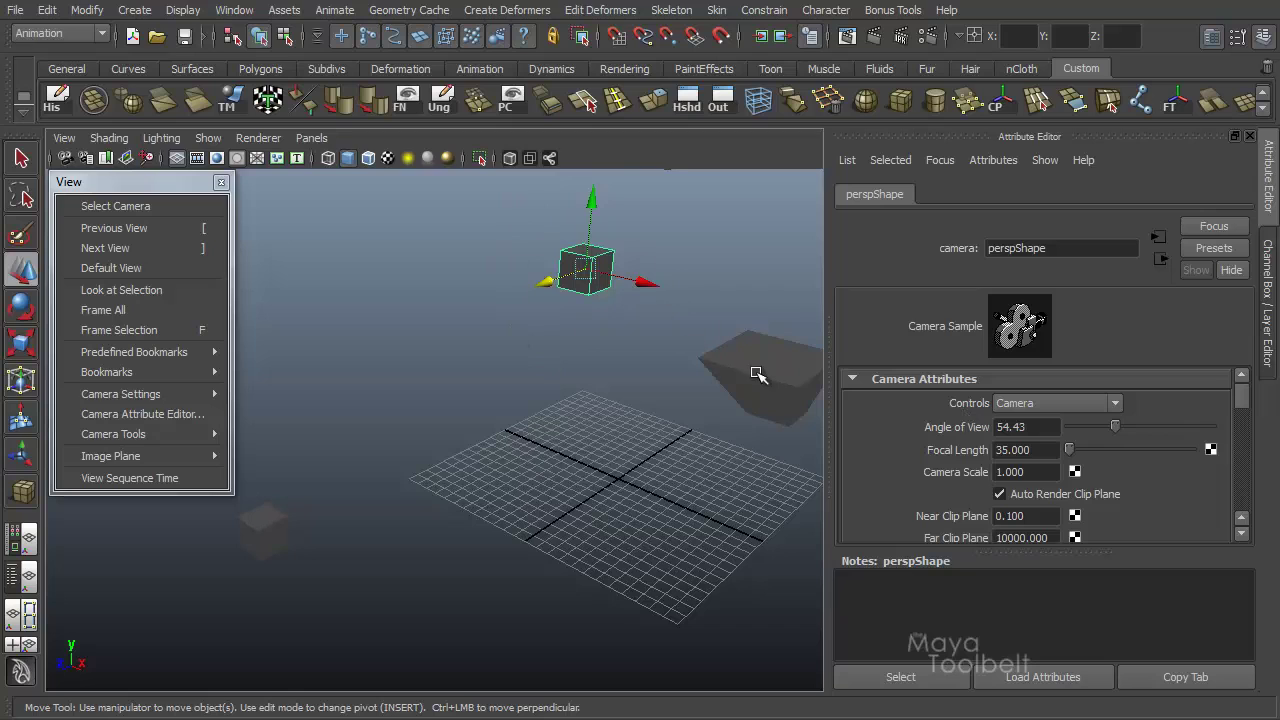
scroll(1041, 405, down, 5)
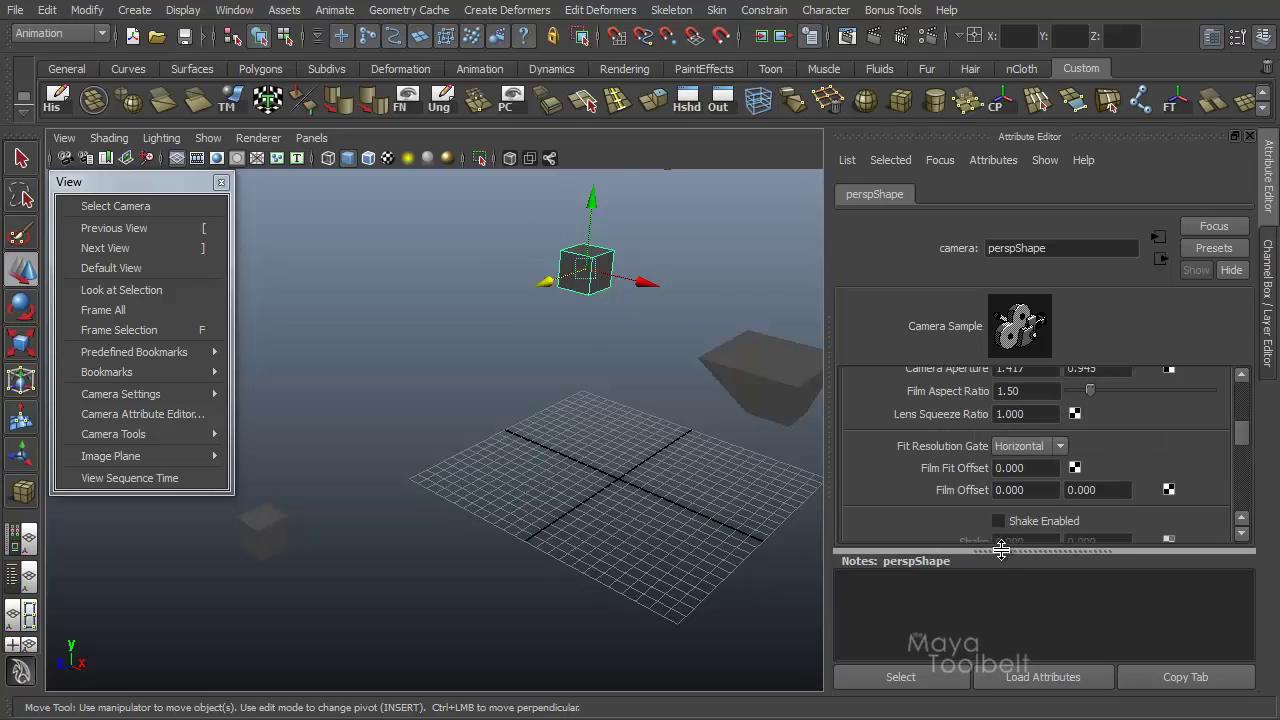
drag(1004, 573, 1004, 655)
scroll(1033, 558, up, 5)
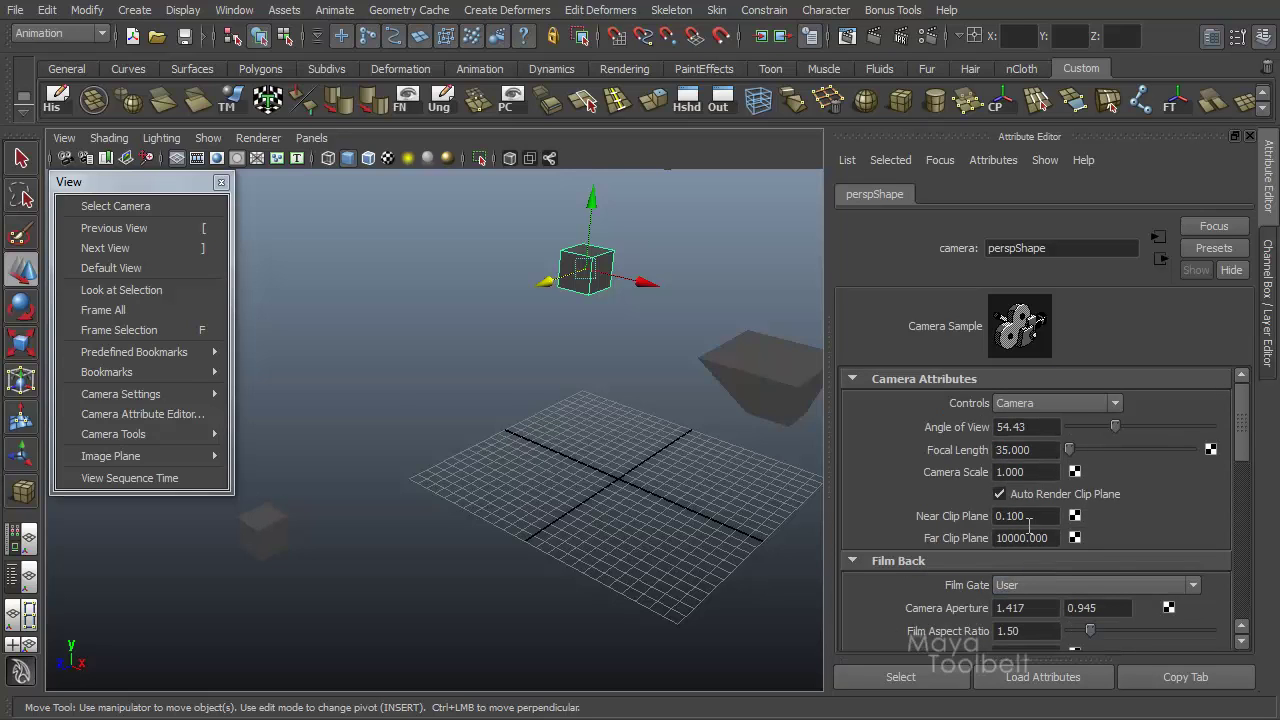
Step: Tear off Camera Tools into its own floating window
mouse_move(113, 438)
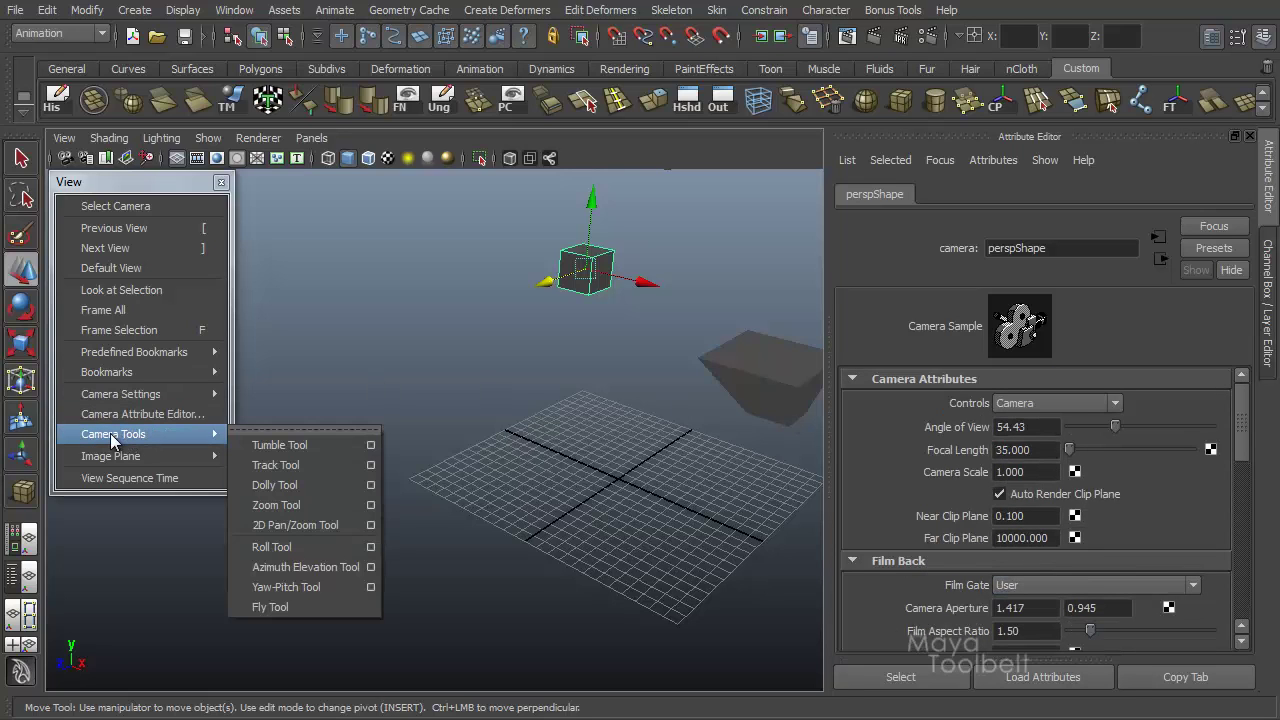
click(282, 428)
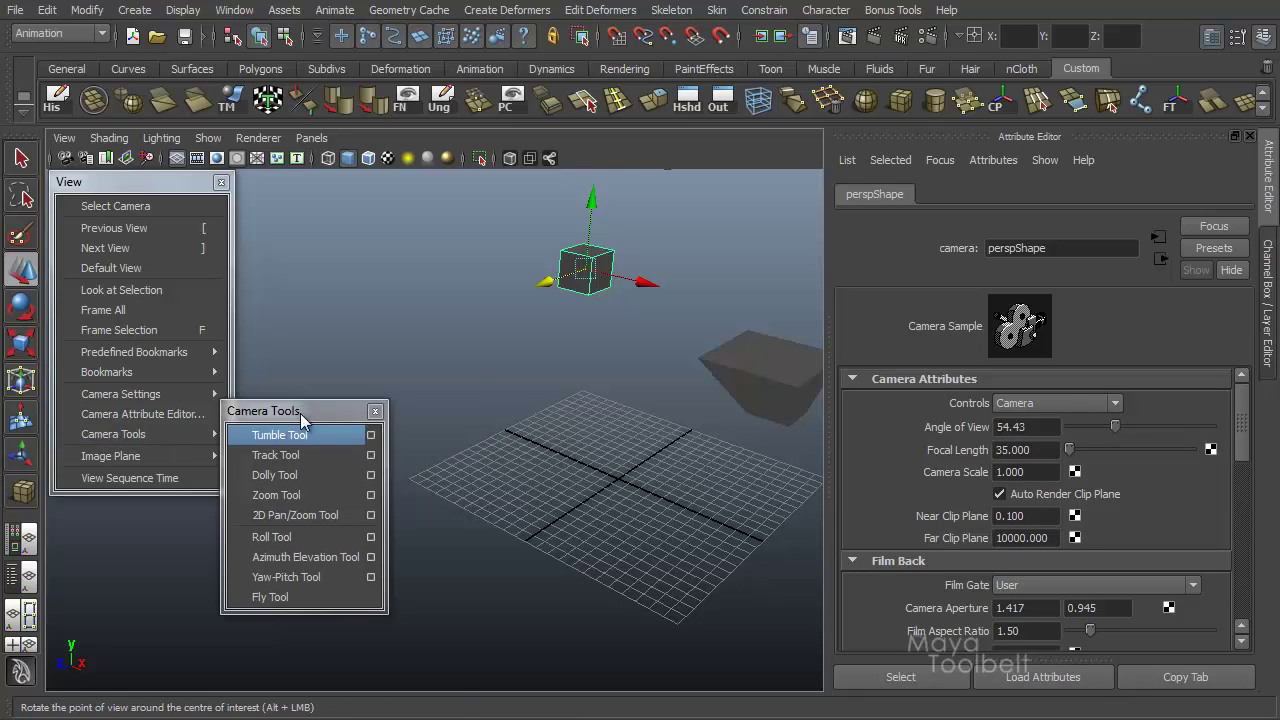
drag(301, 416, 330, 190)
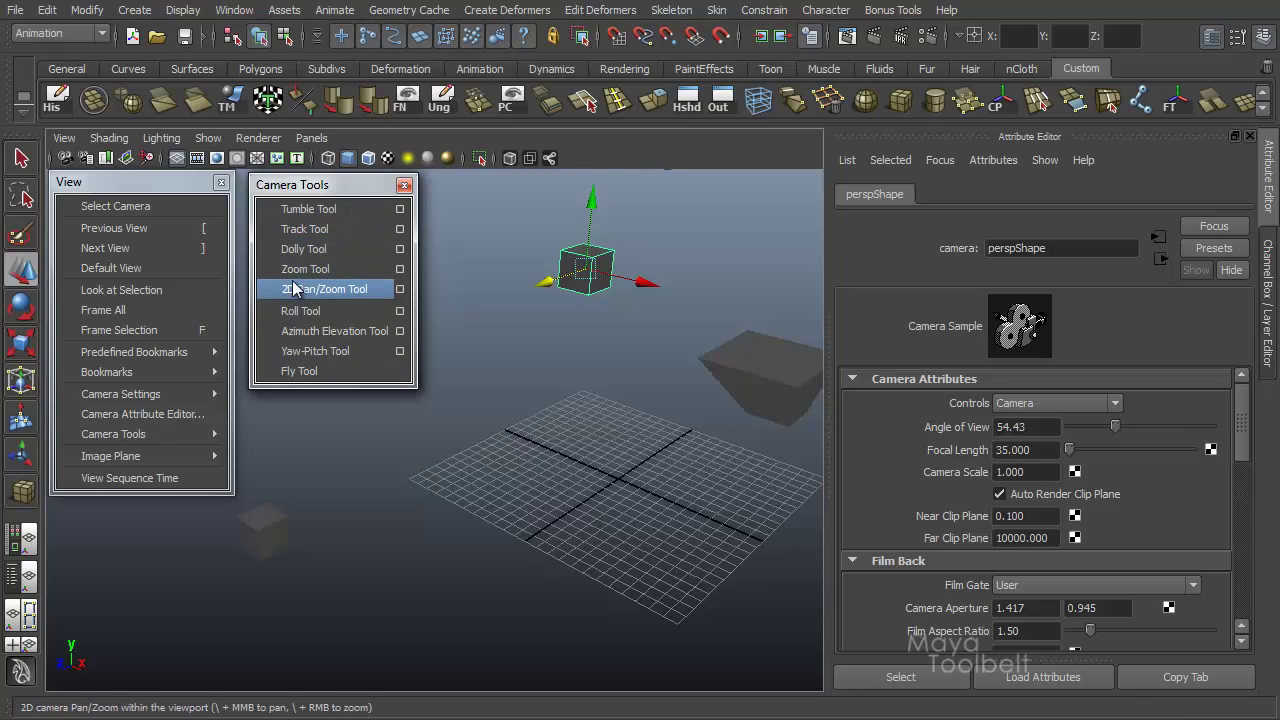
Step: Track and tumble the camera around the scene using the Track tool
click(304, 227)
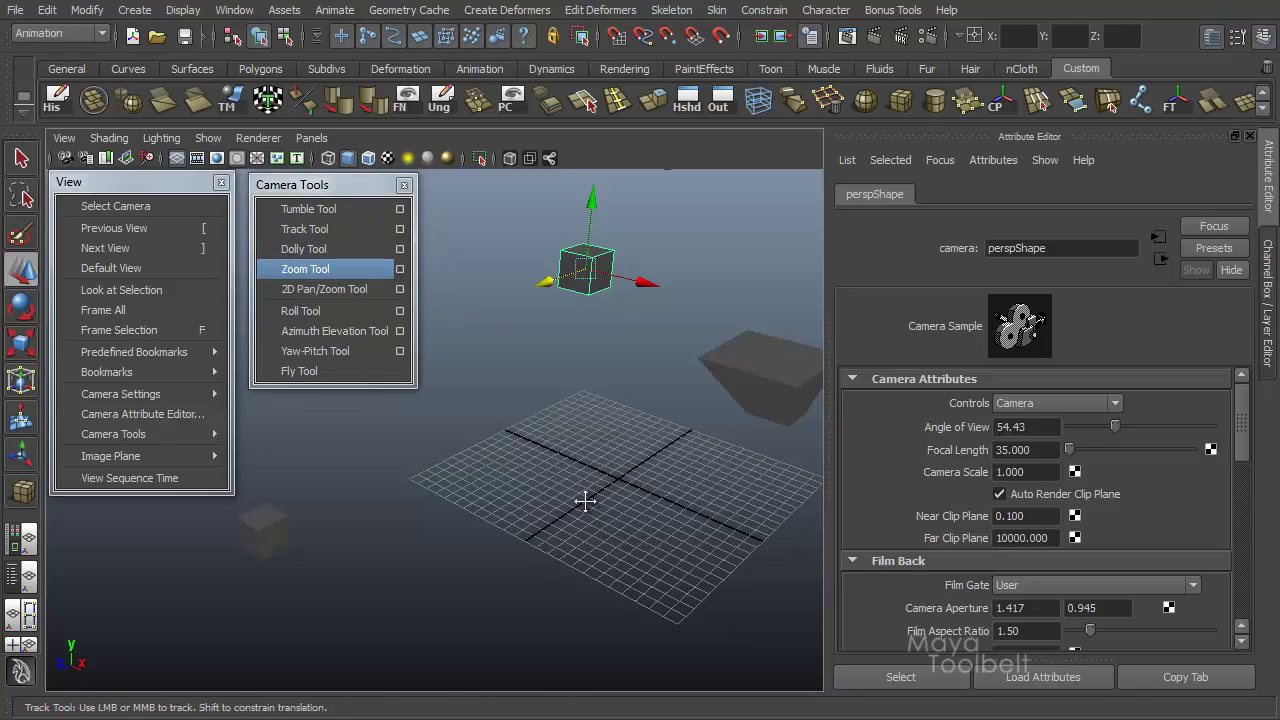
mouse_move(564, 508)
alt+right_down()
mouse_move(576, 517)
mouse_move(560, 530)
alt+right_up()
alt+drag(600, 480, 510, 500)
key(w)
alt+right_drag(510, 500, 502, 413)
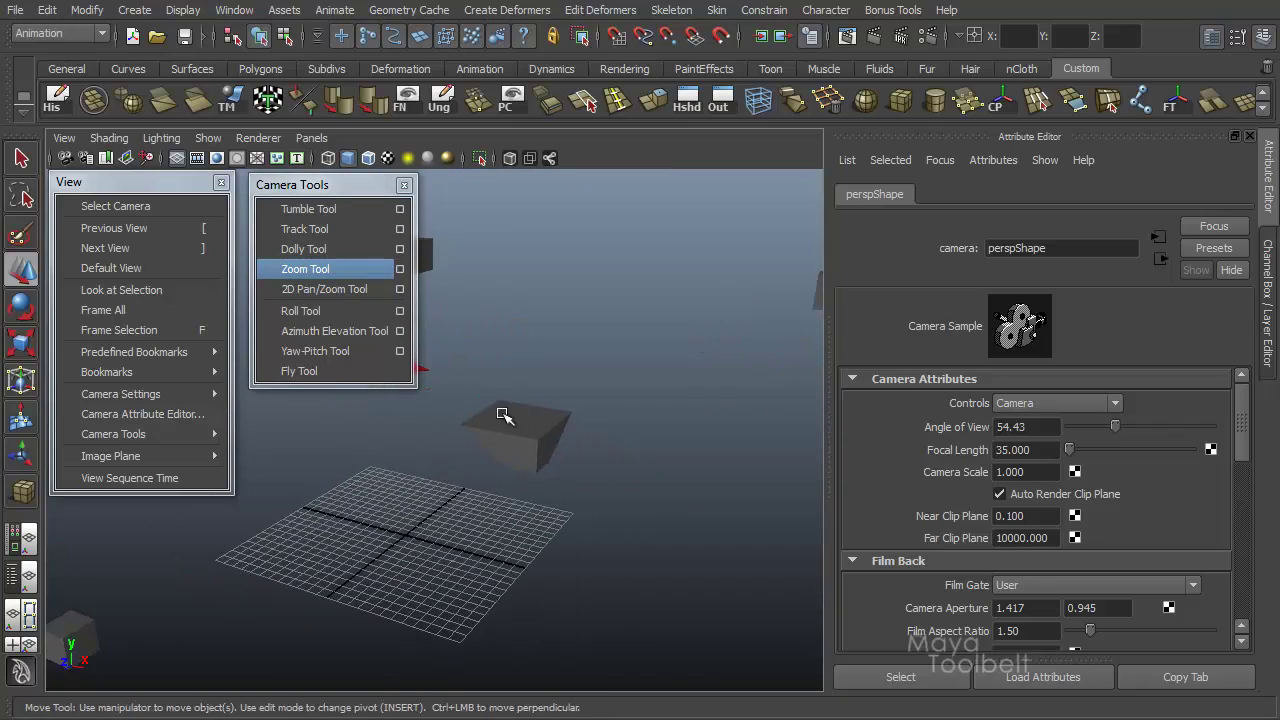
alt+middle_drag(502, 413, 547, 458)
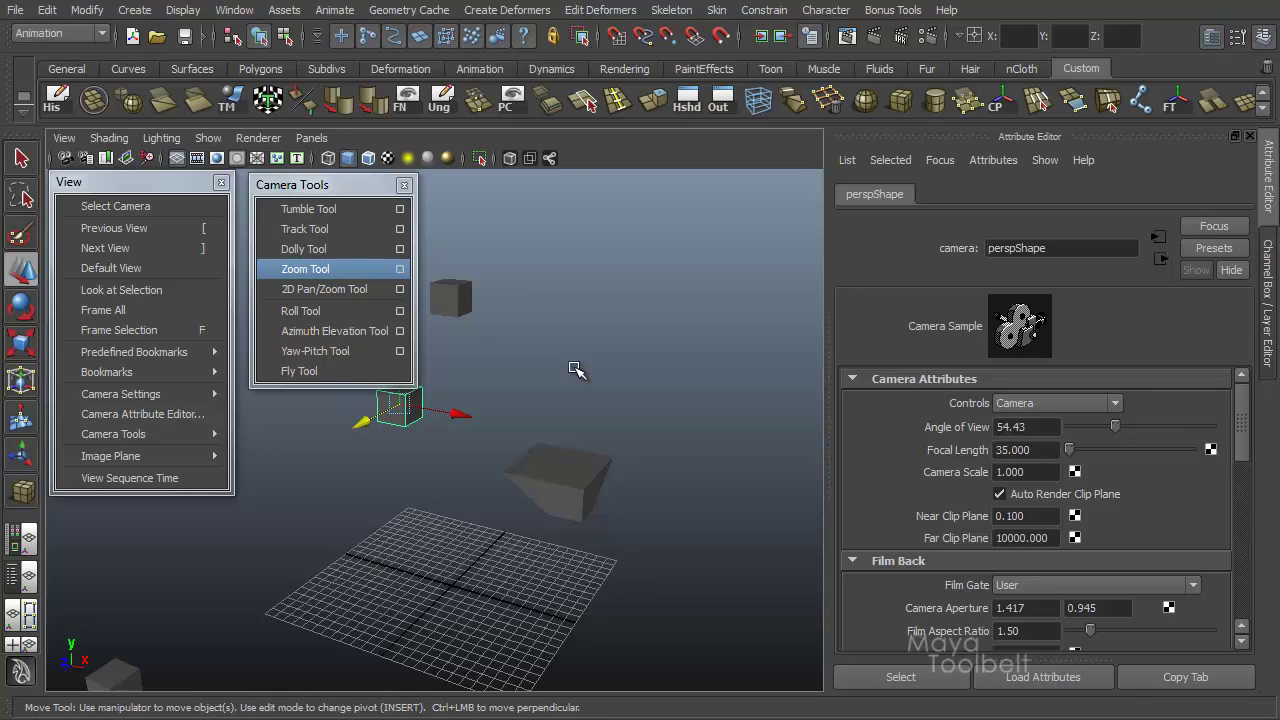
Step: Roll the camera view sideways, then view and close the Roll Tool settings
click(335, 312)
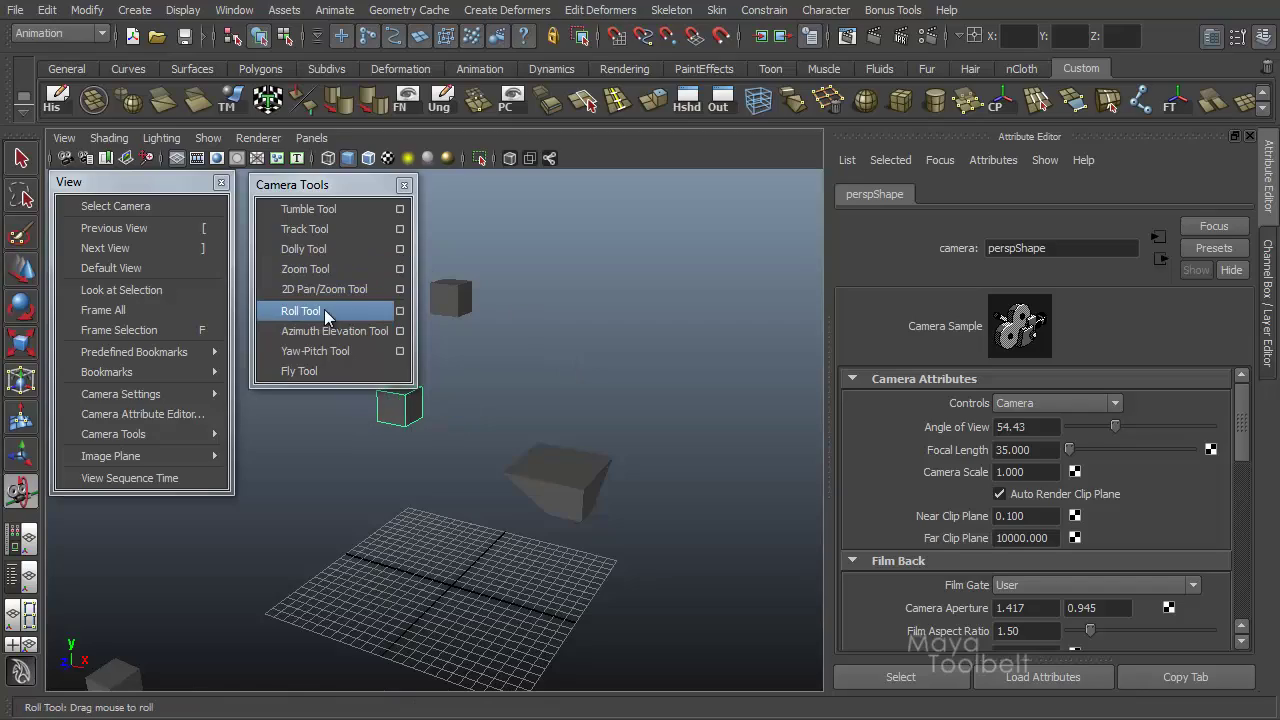
drag(432, 492, 646, 611)
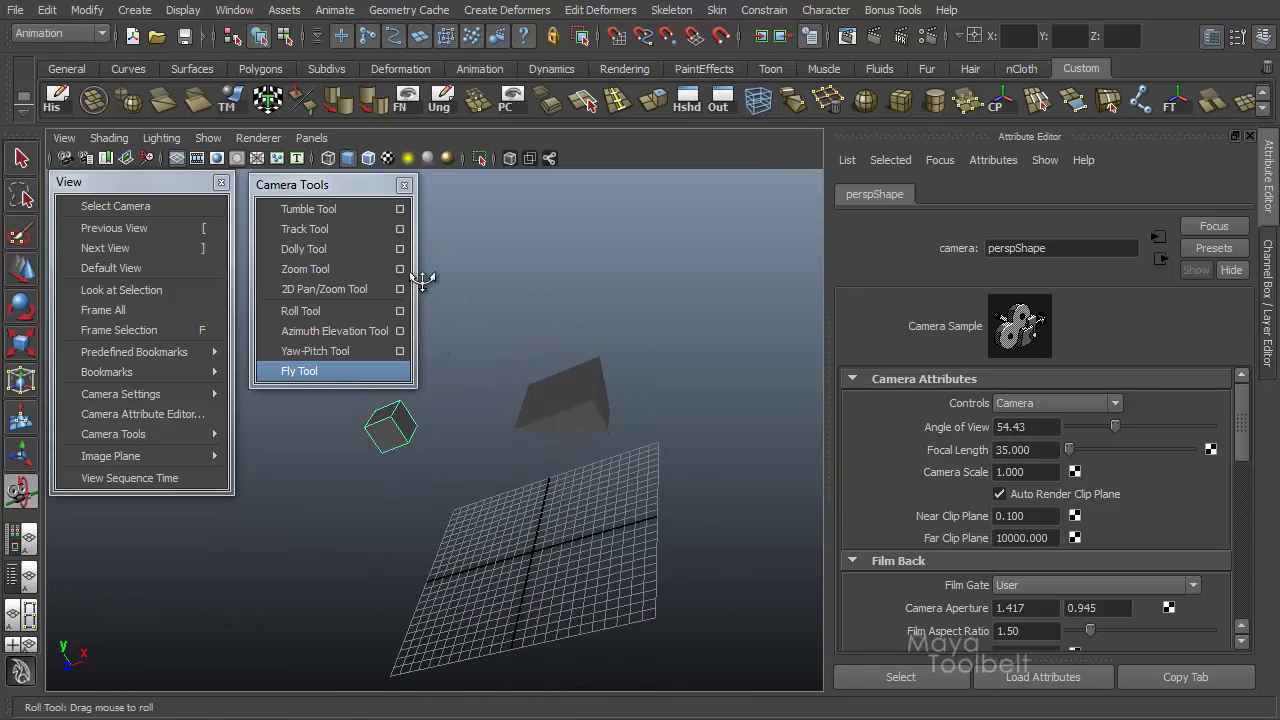
click(400, 310)
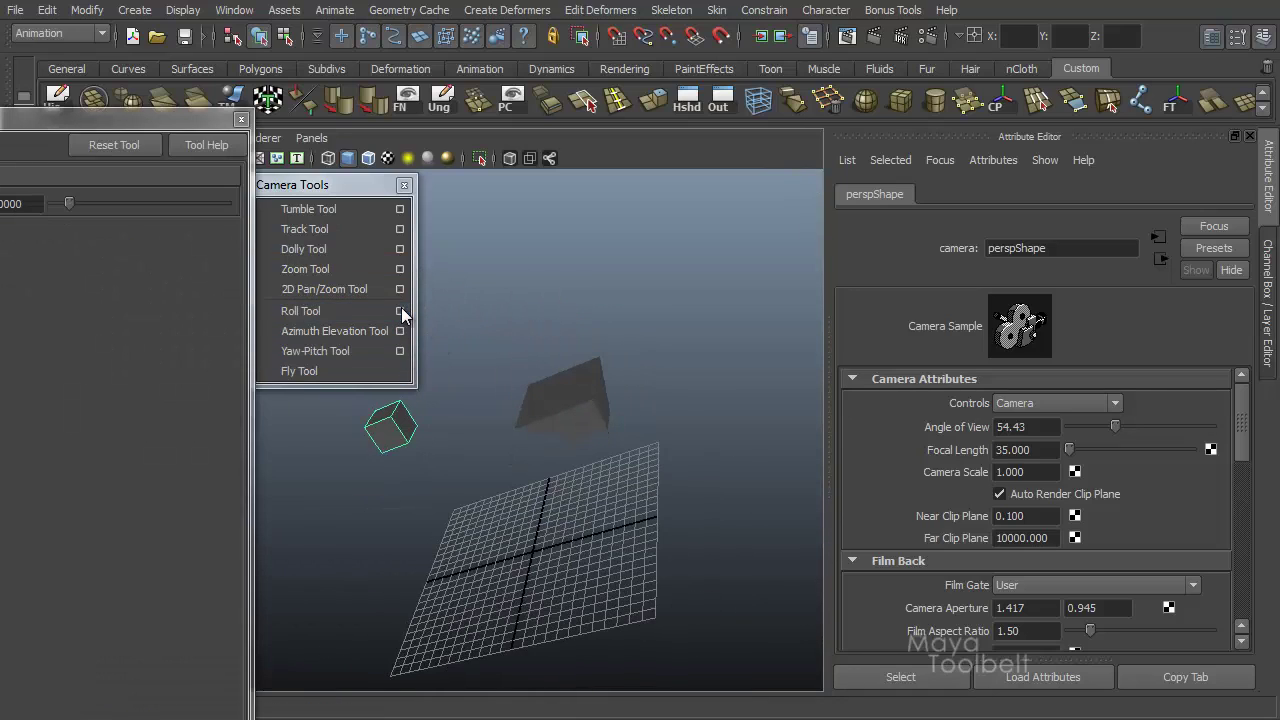
drag(502, 234, 597, 192)
click(800, 193)
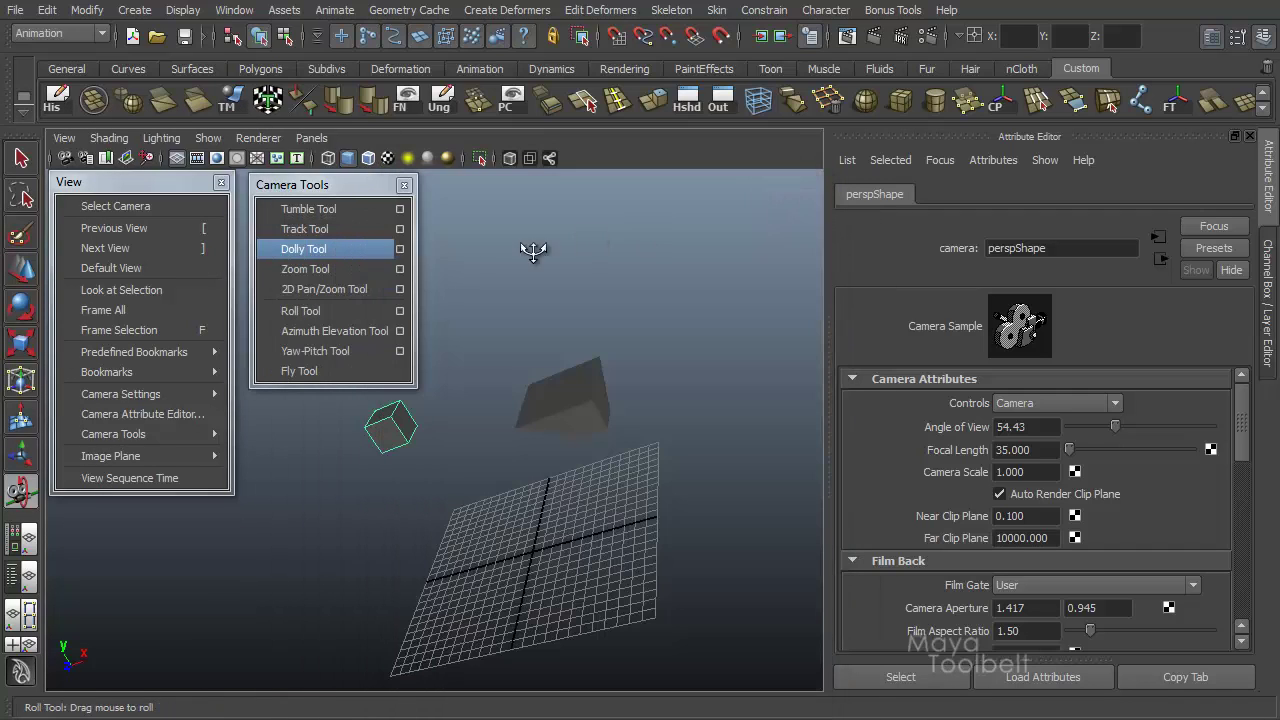
Step: View the Tumble Tool settings and close them again
click(400, 209)
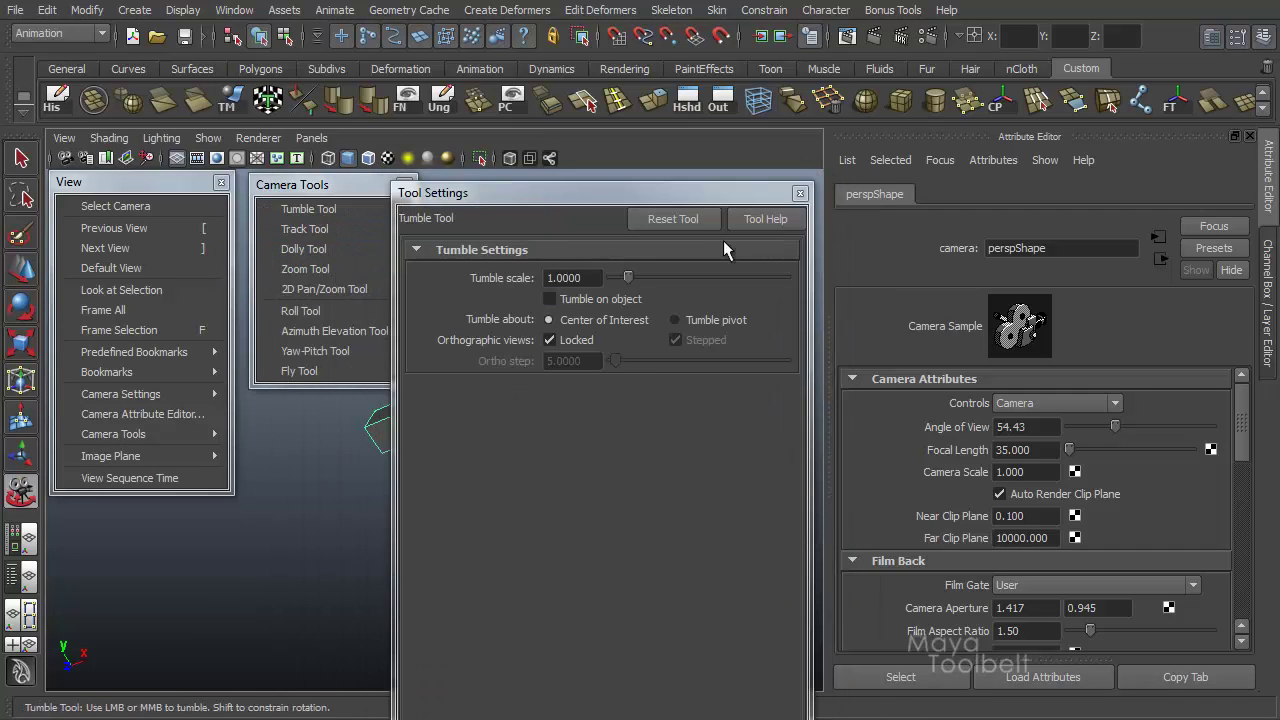
click(800, 193)
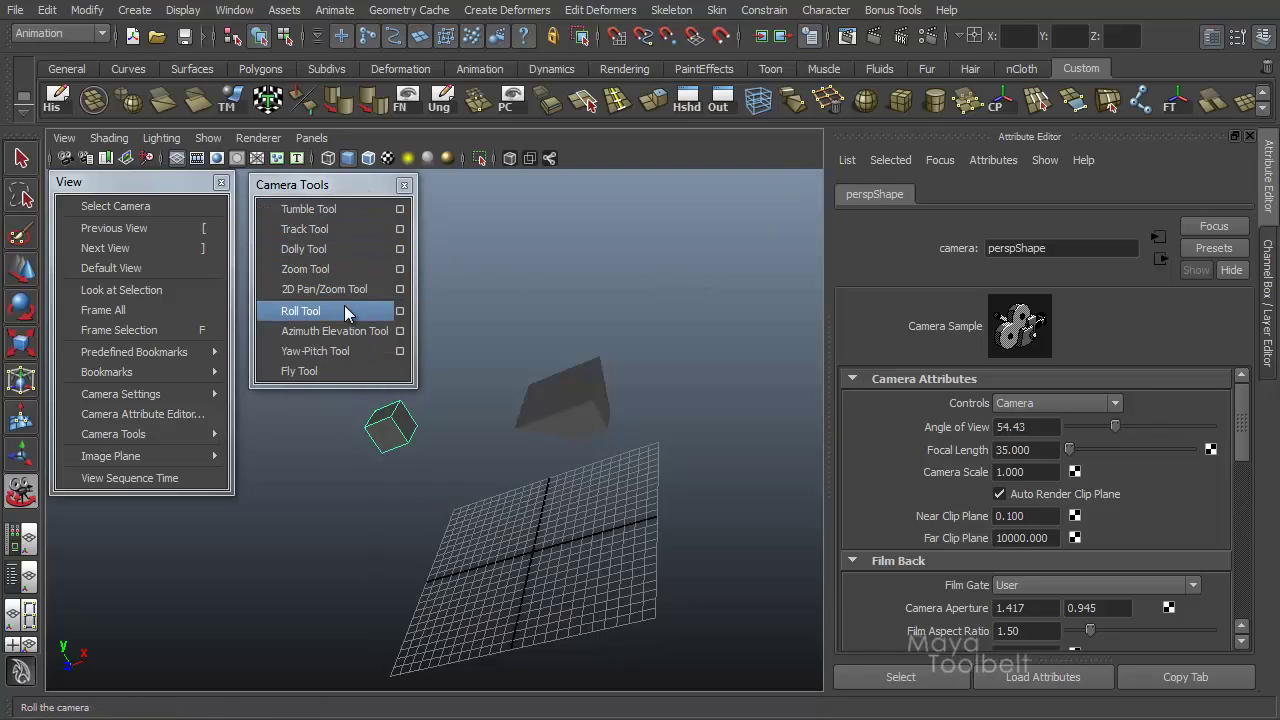
mouse_move(135, 436)
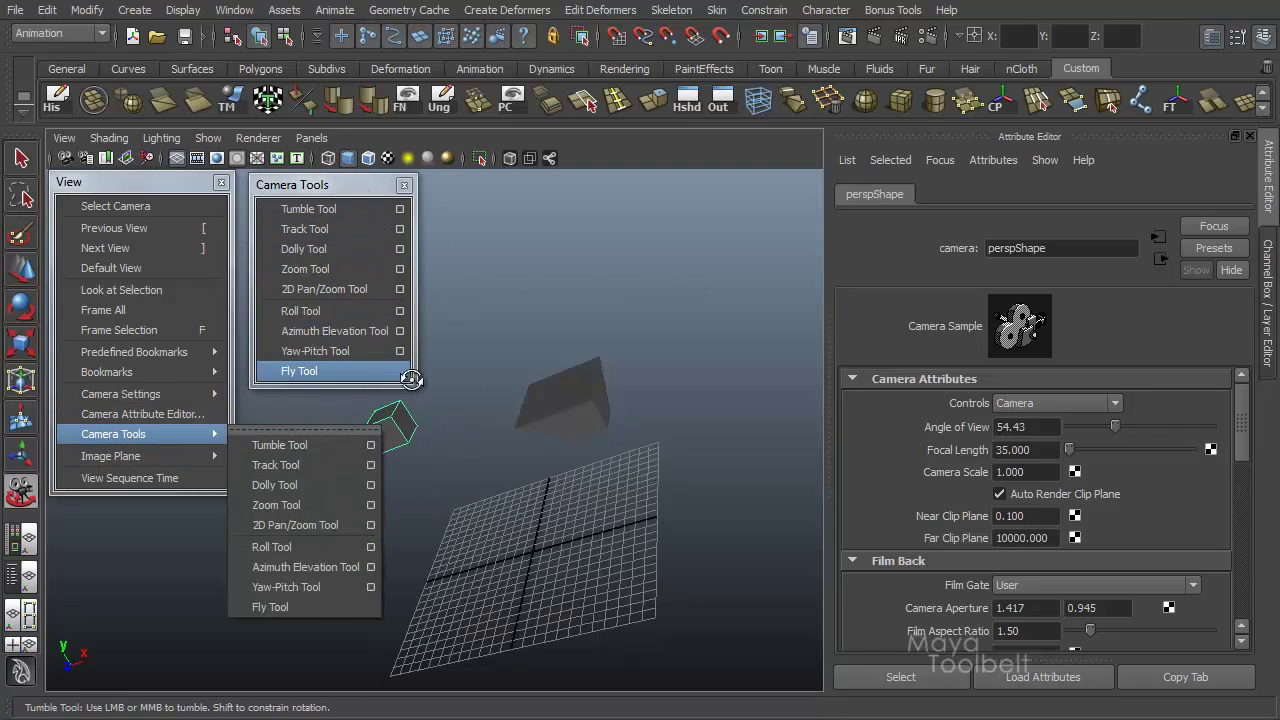
Step: Close the floating Camera Tools window and pick the Select tool
click(404, 185)
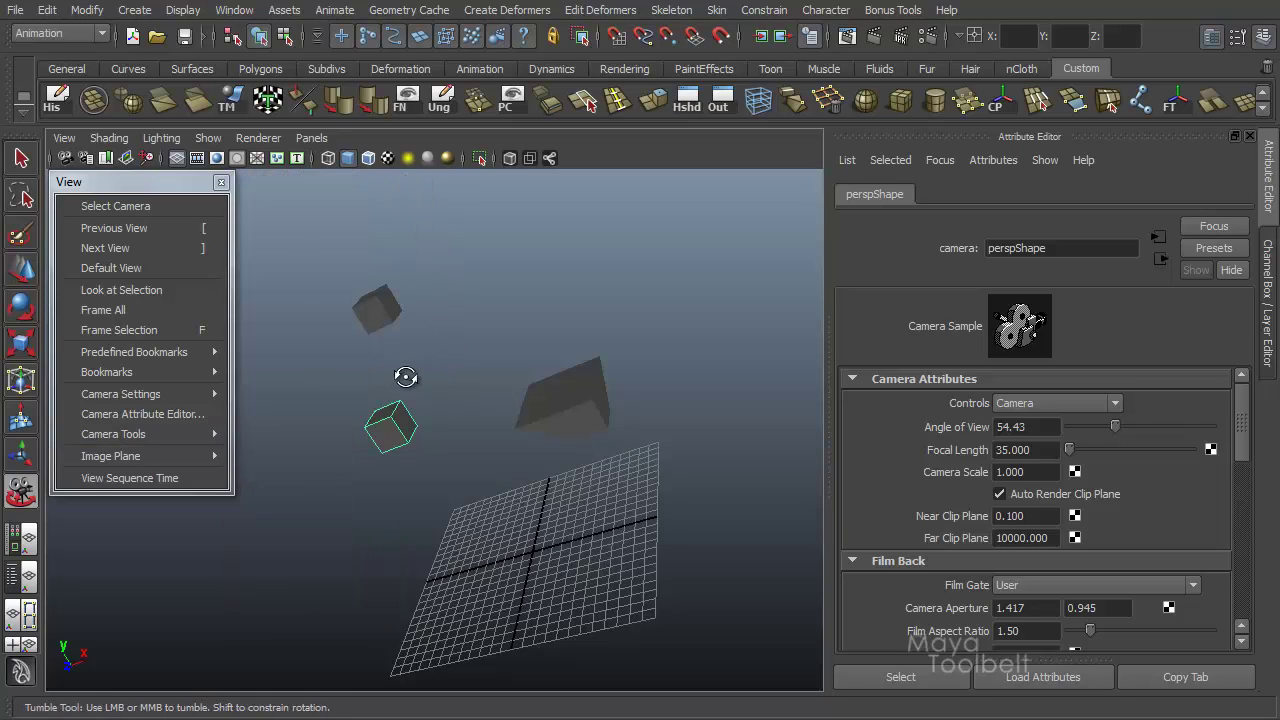
click(22, 160)
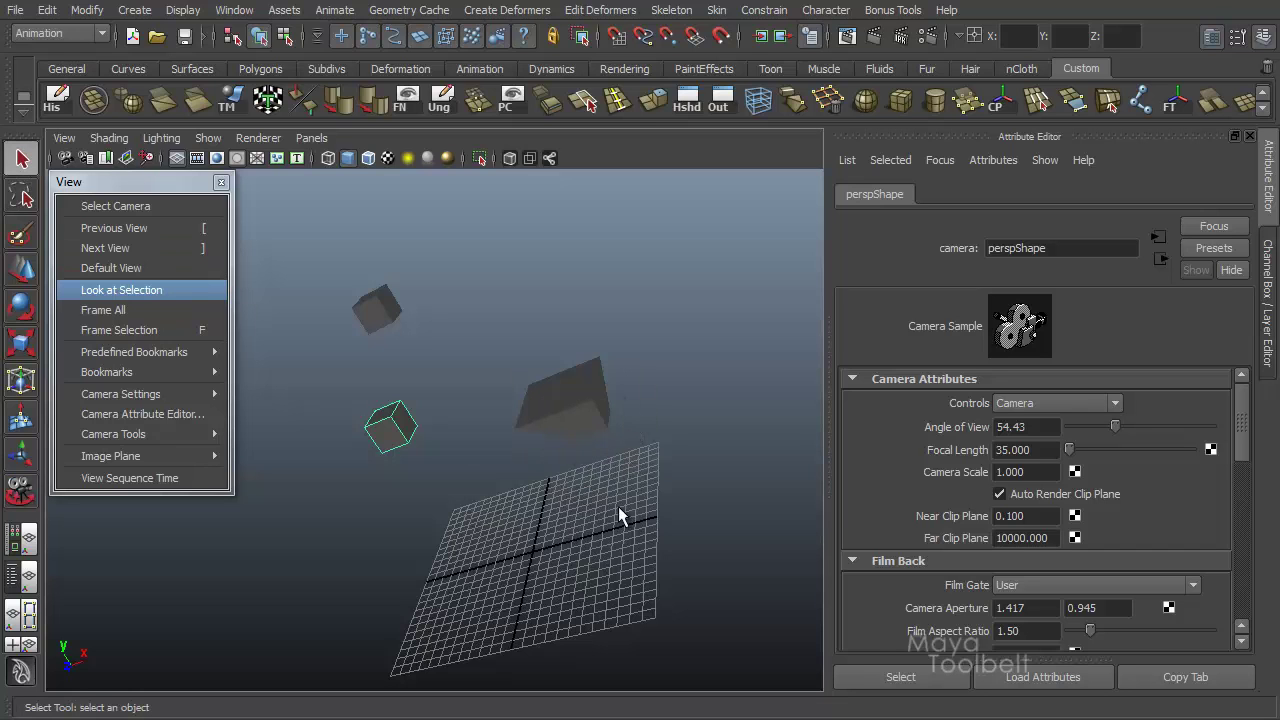
alt+drag(638, 508, 560, 440)
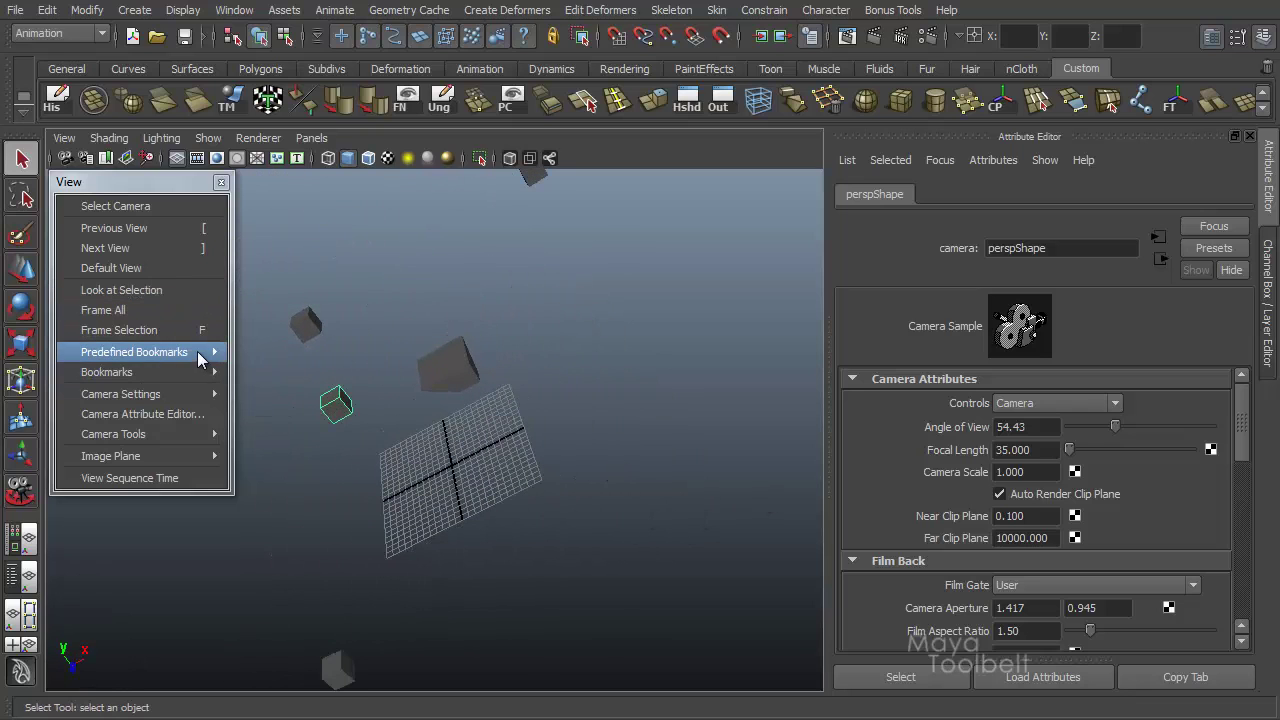
Step: Reset the view to the default Perspective bookmark and clear the cube selection
mouse_move(200, 360)
click(268, 362)
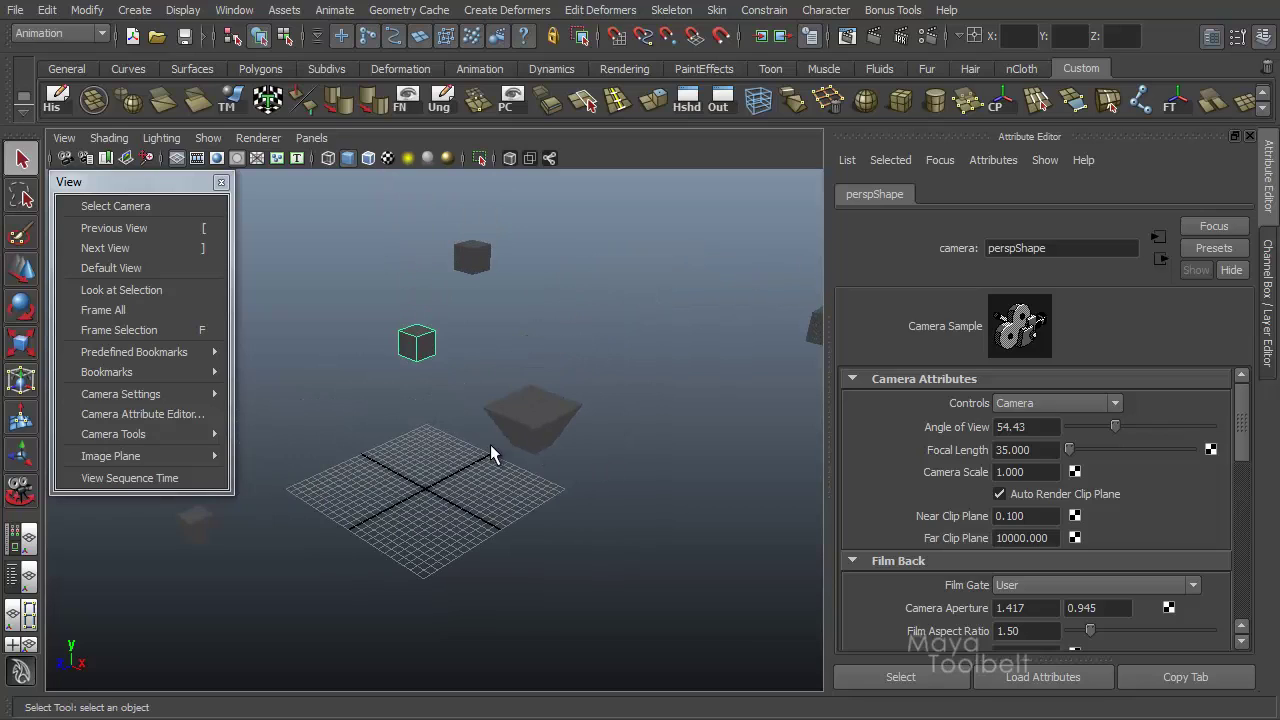
mouse_move(107, 459)
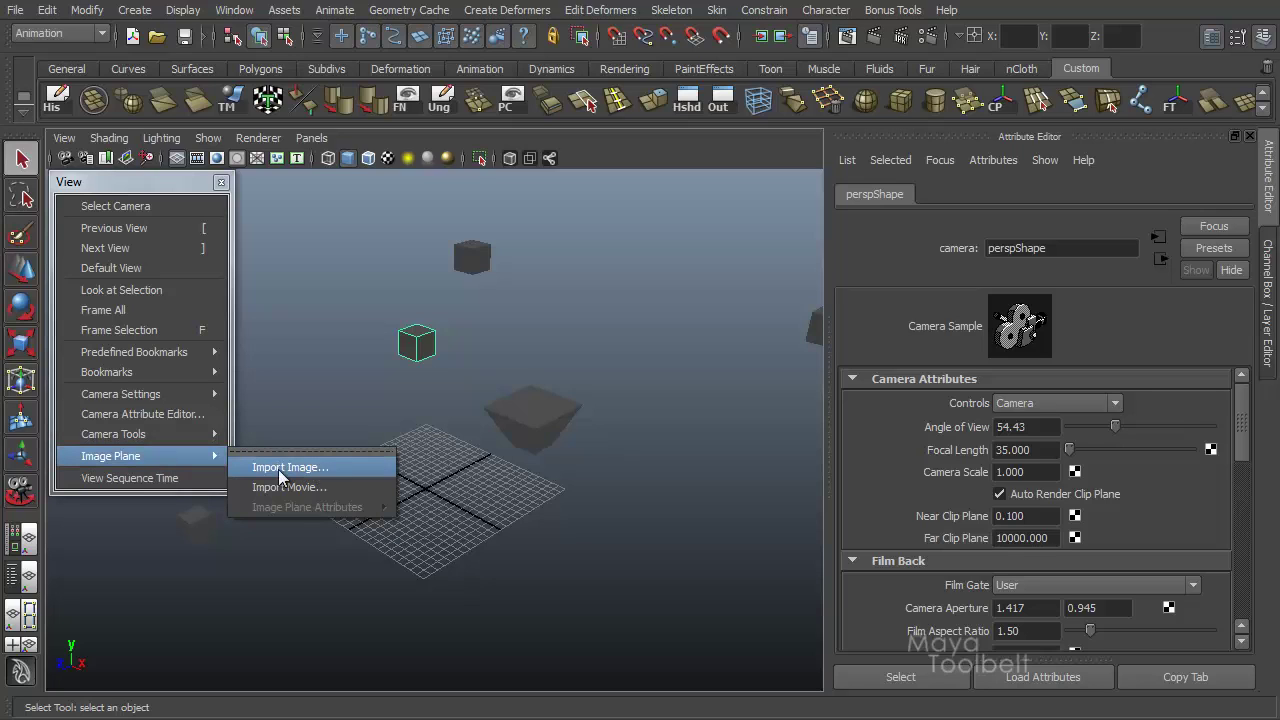
click(306, 256)
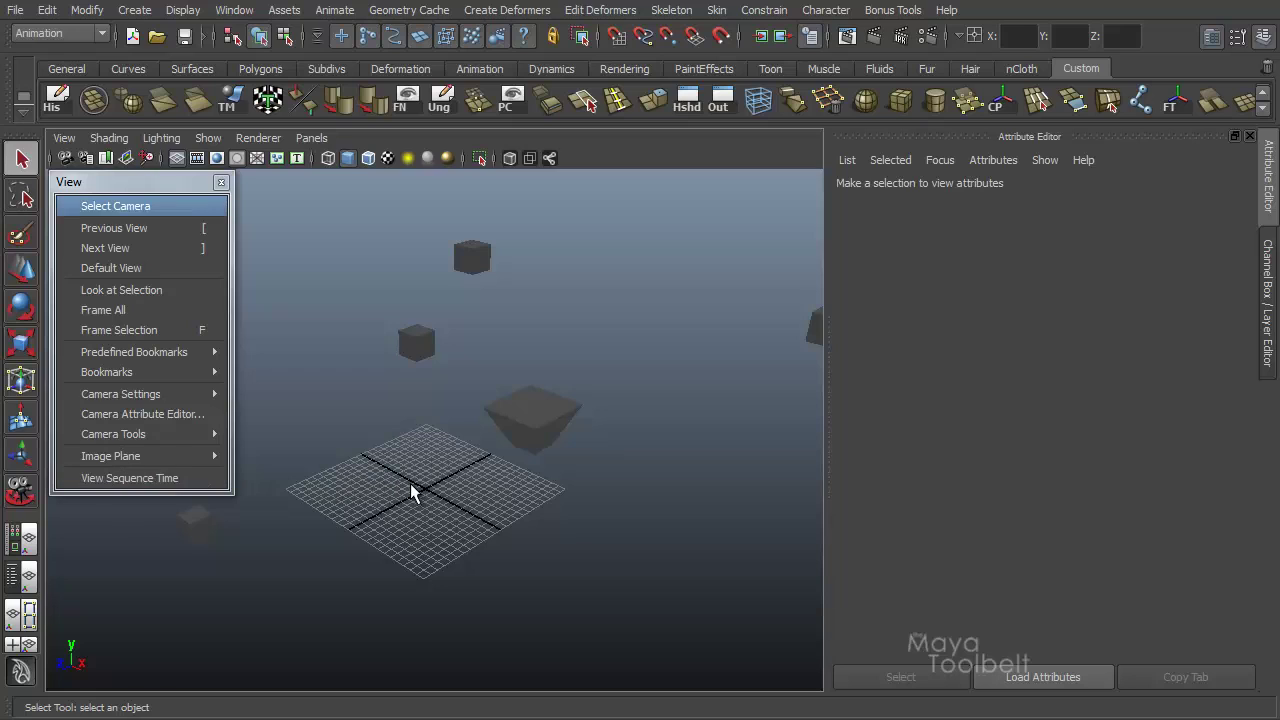
click(236, 12)
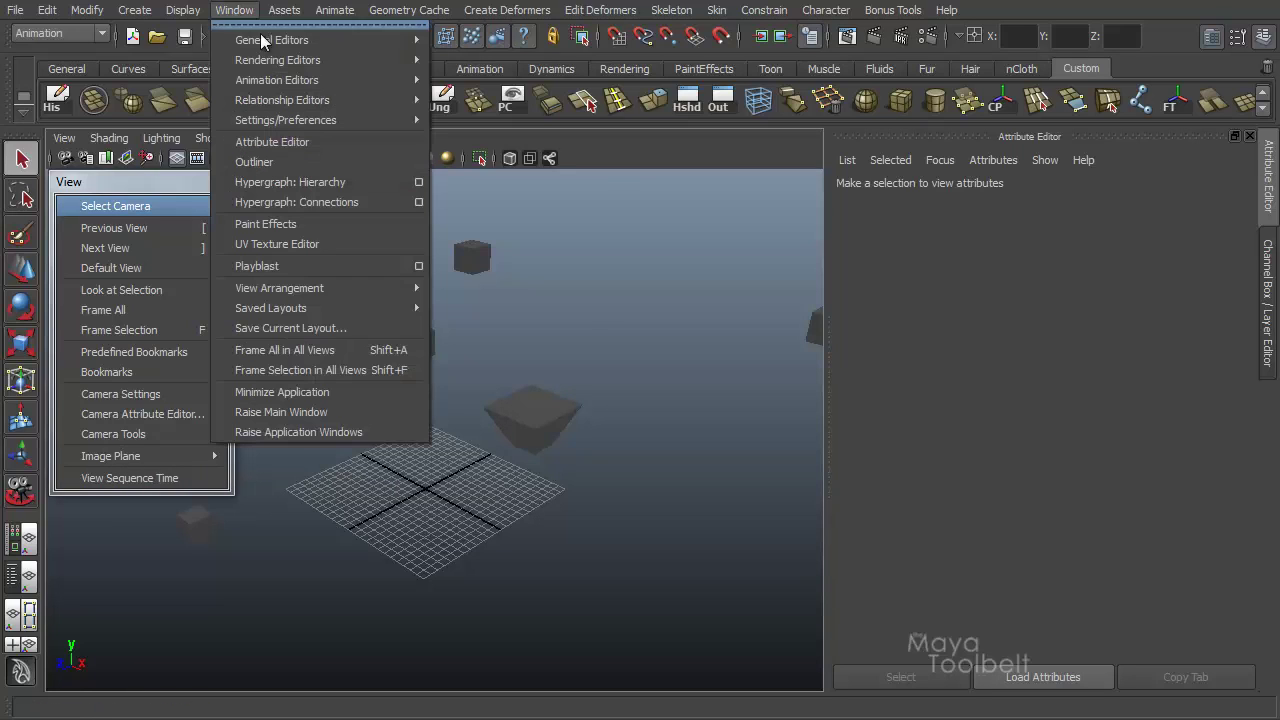
mouse_move(356, 79)
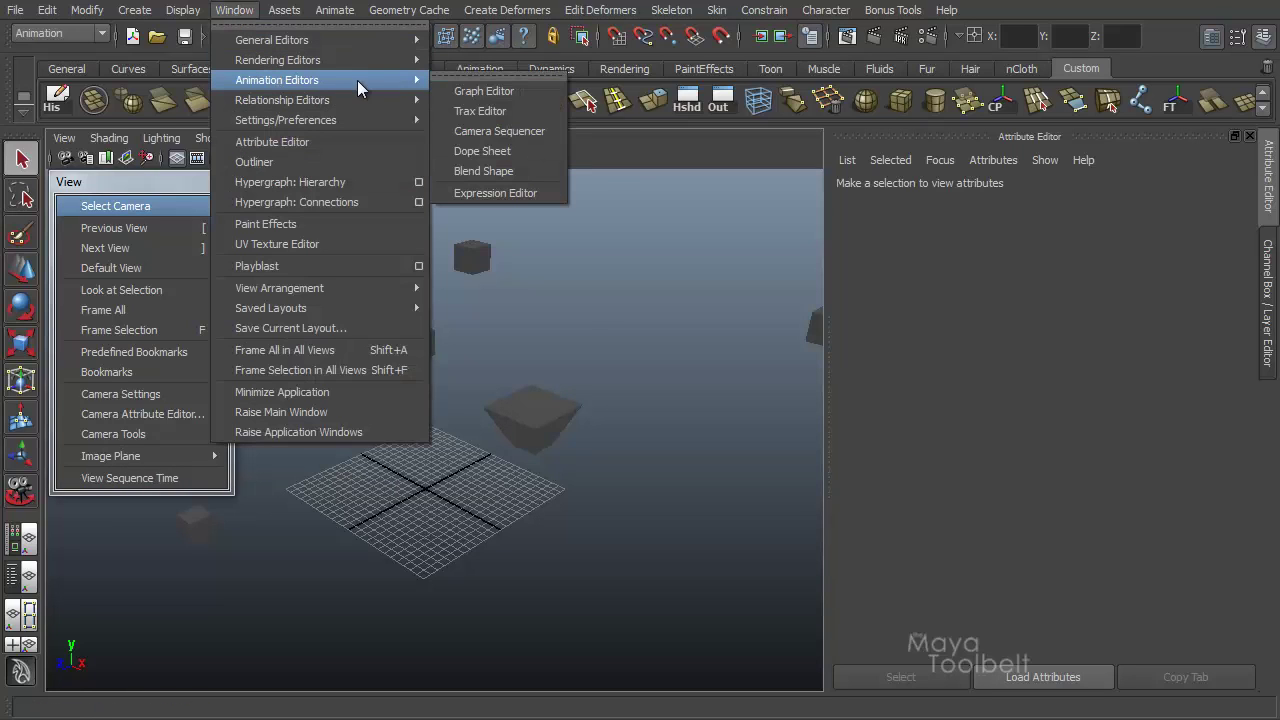
click(514, 130)
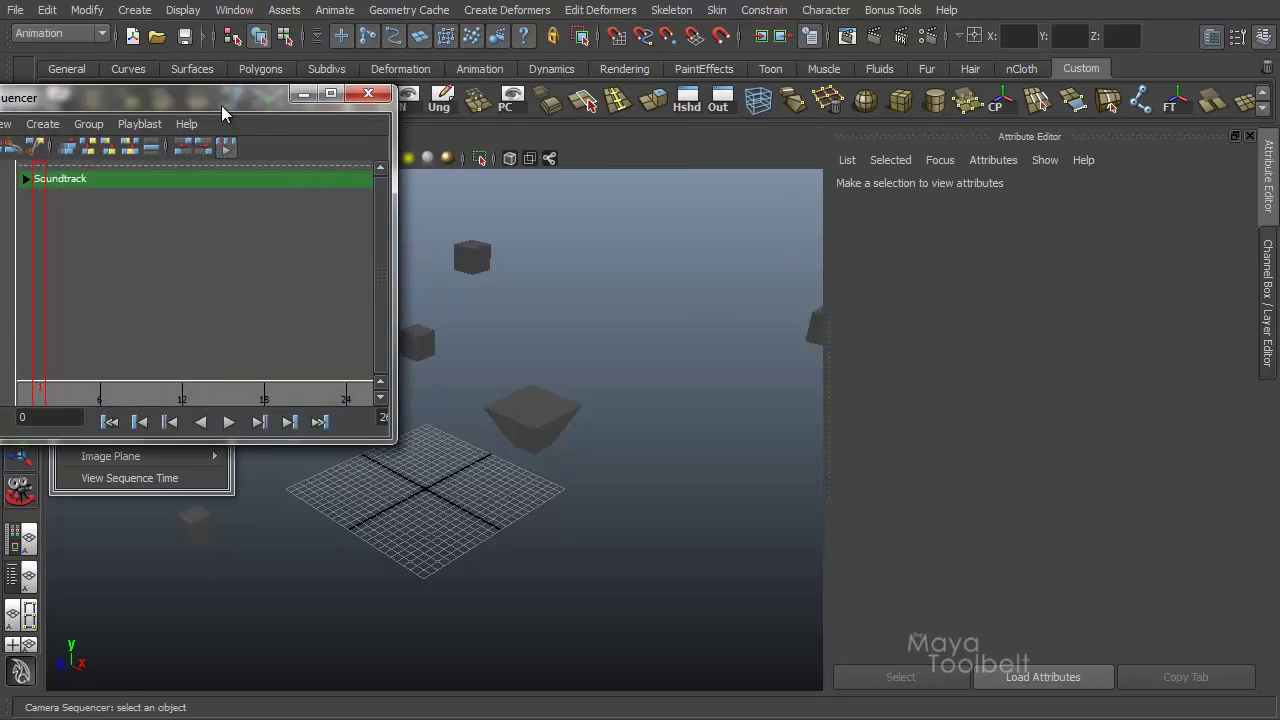
drag(221, 100, 524, 102)
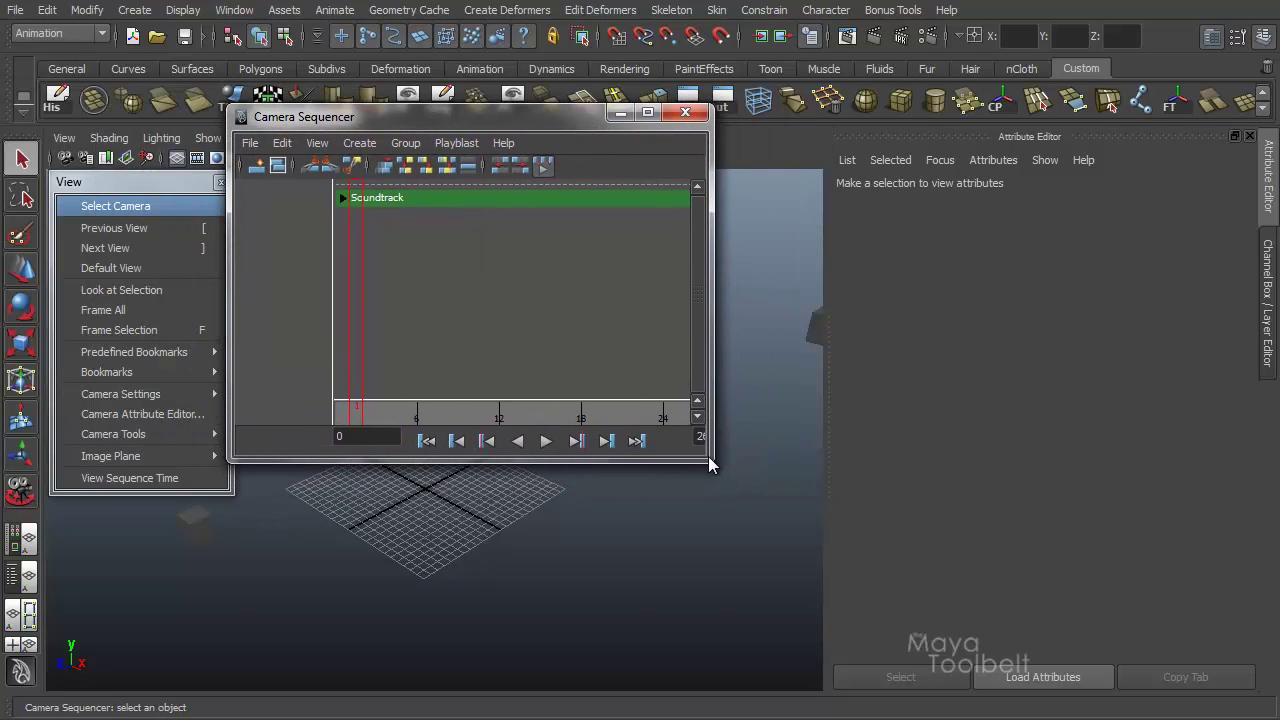
drag(708, 456, 948, 516)
drag(605, 127, 682, 170)
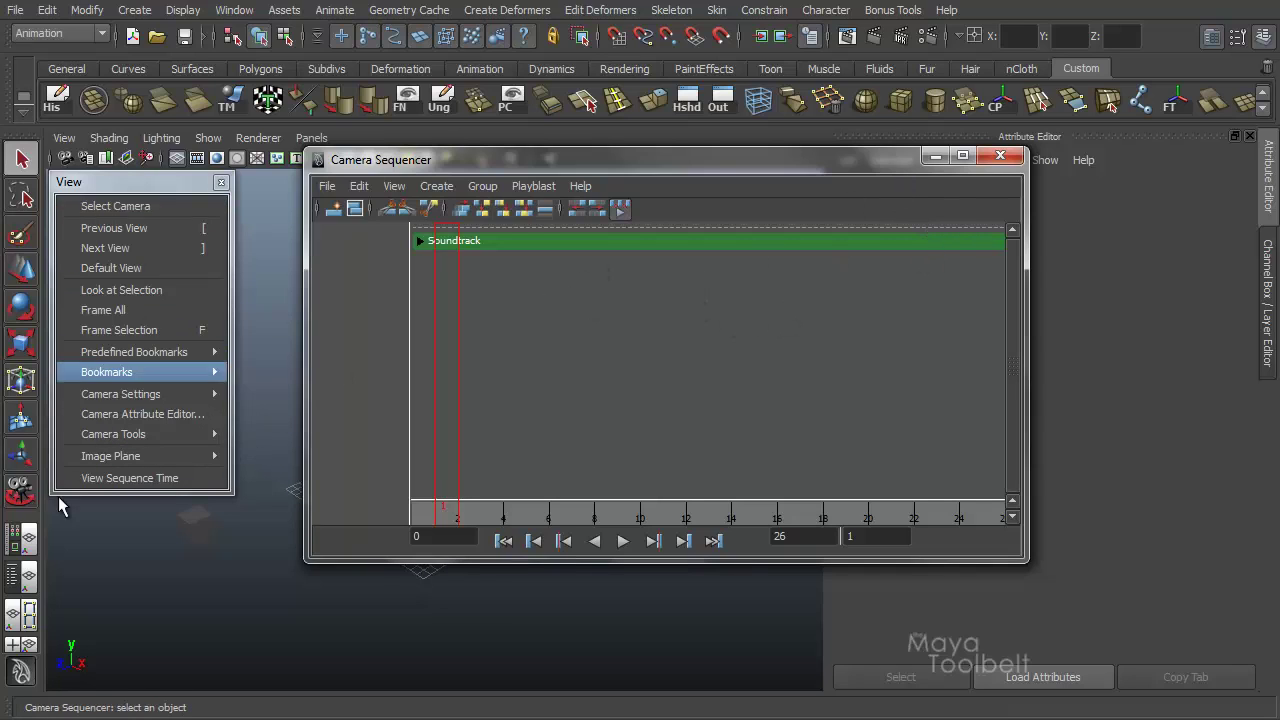
click(1001, 158)
click(150, 478)
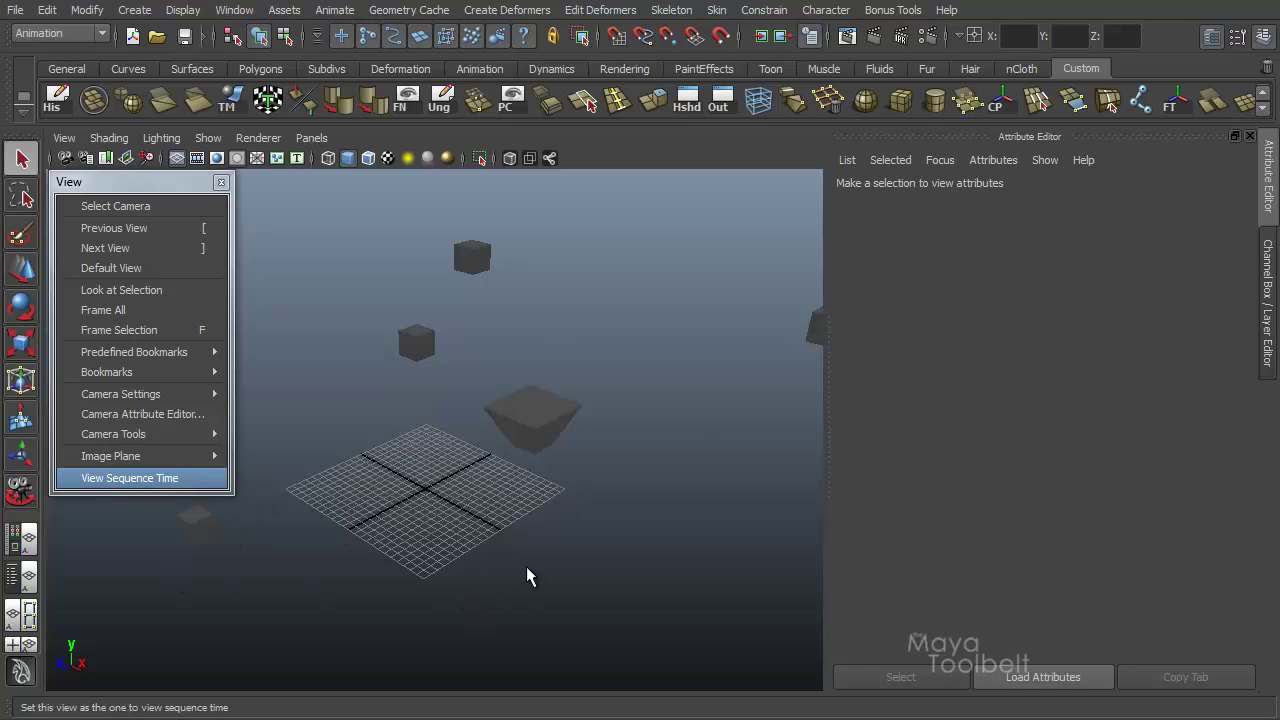
Step: Switch to the Channel Box with Ctrl+A, close the View tear-off, and browse the View submenus
key(ctrl+a)
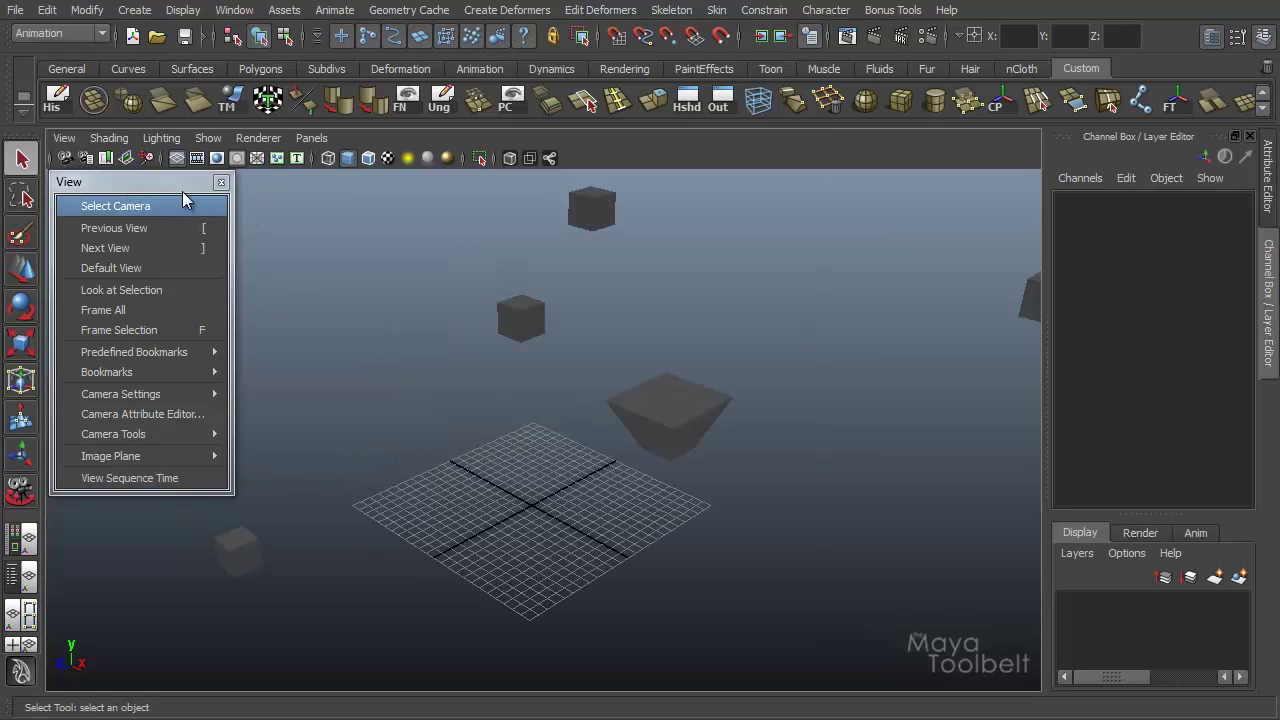
click(221, 182)
click(60, 139)
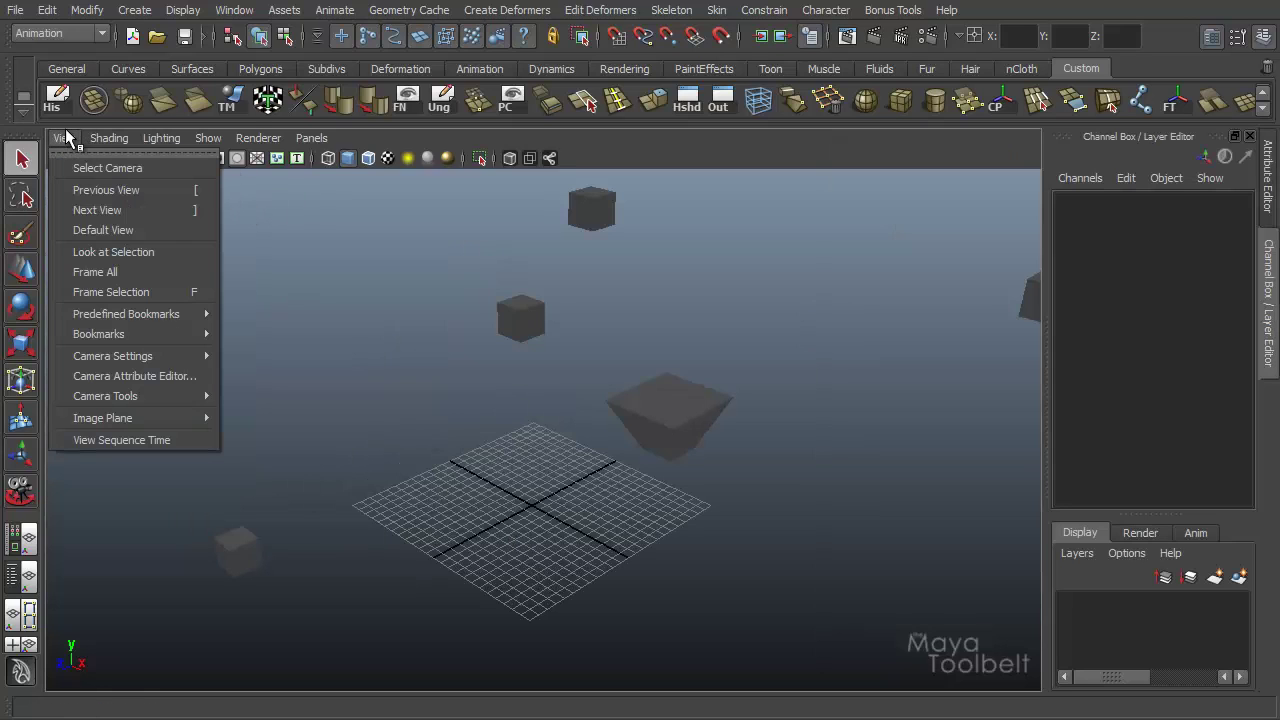
mouse_move(161, 138)
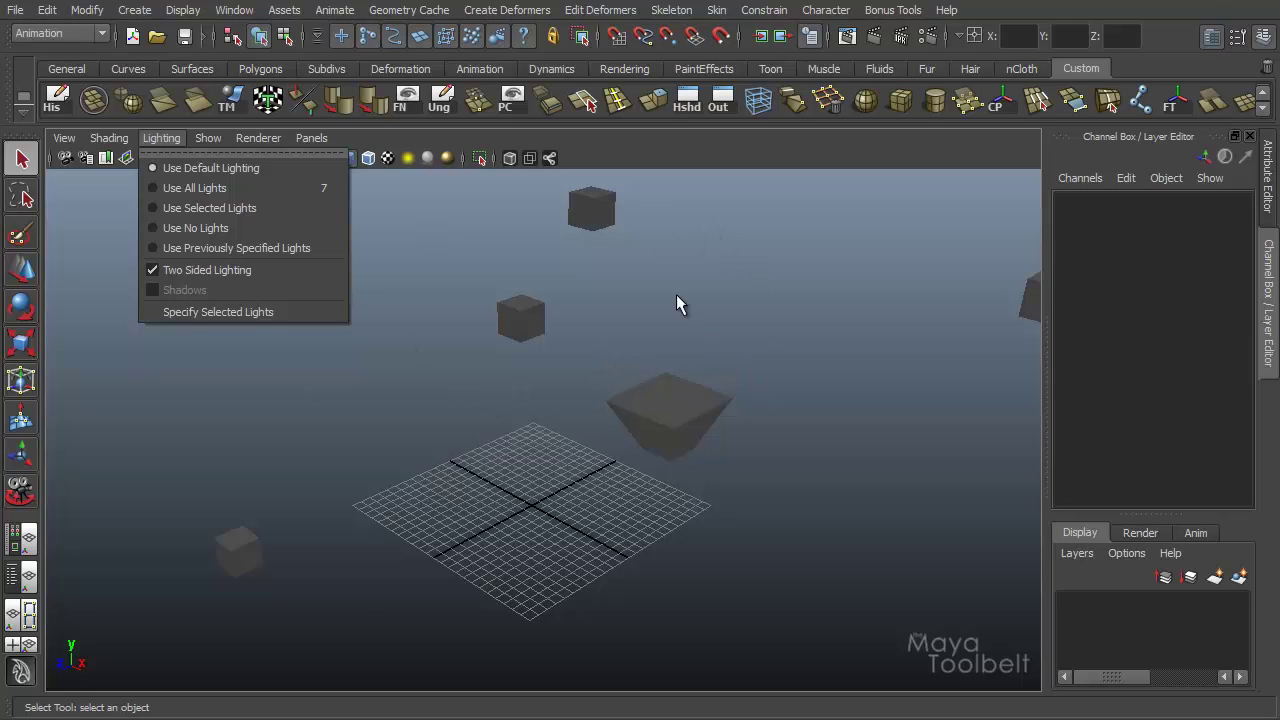
mouse_move(265, 152)
mouse_move(62, 134)
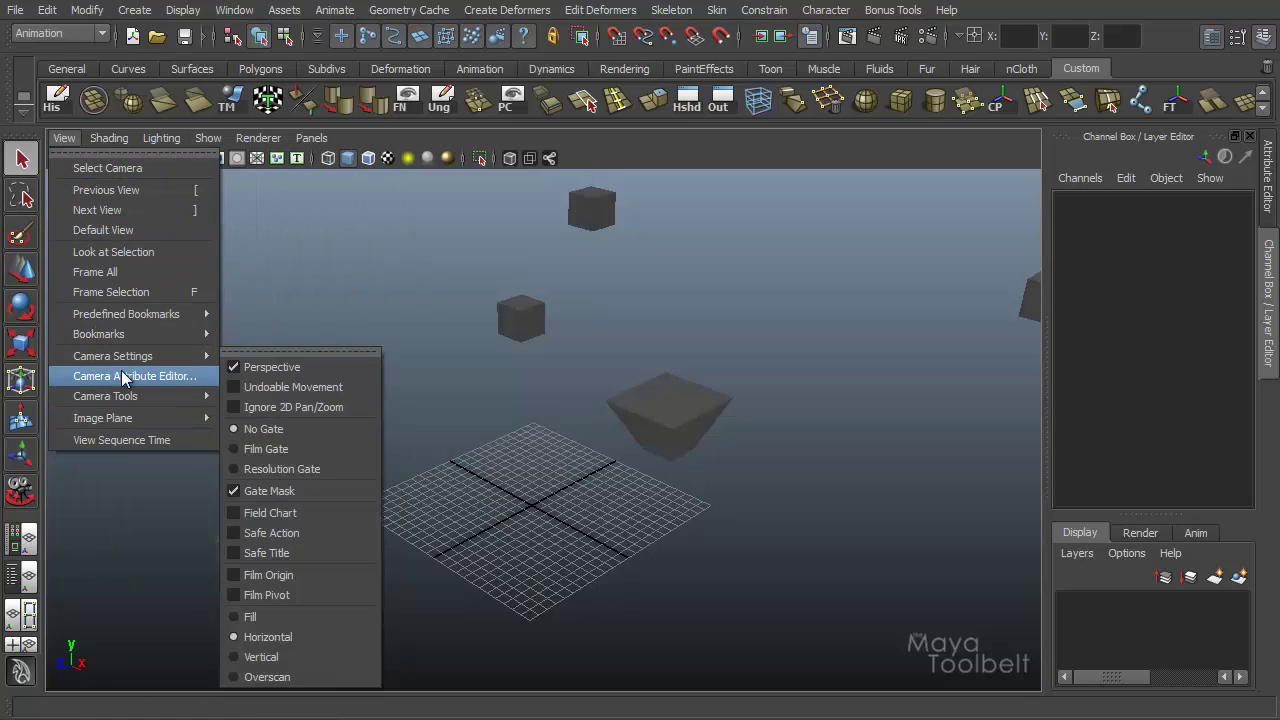
mouse_move(175, 358)
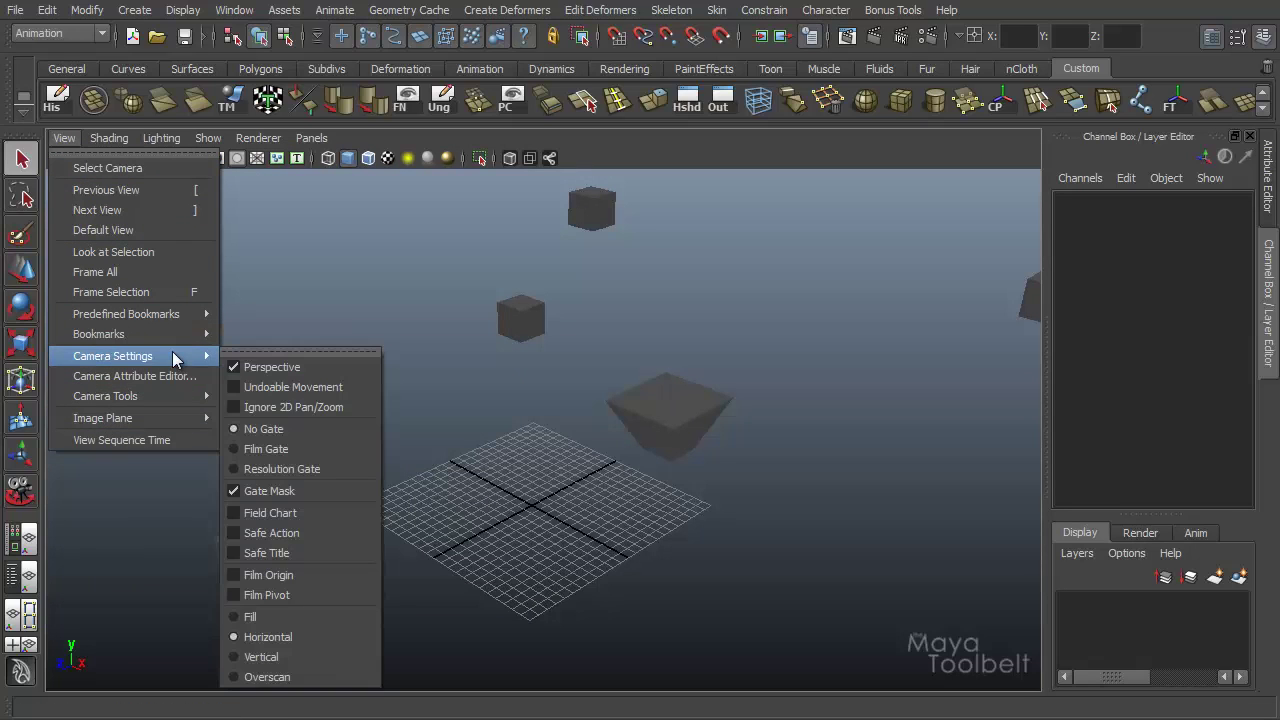
mouse_move(171, 396)
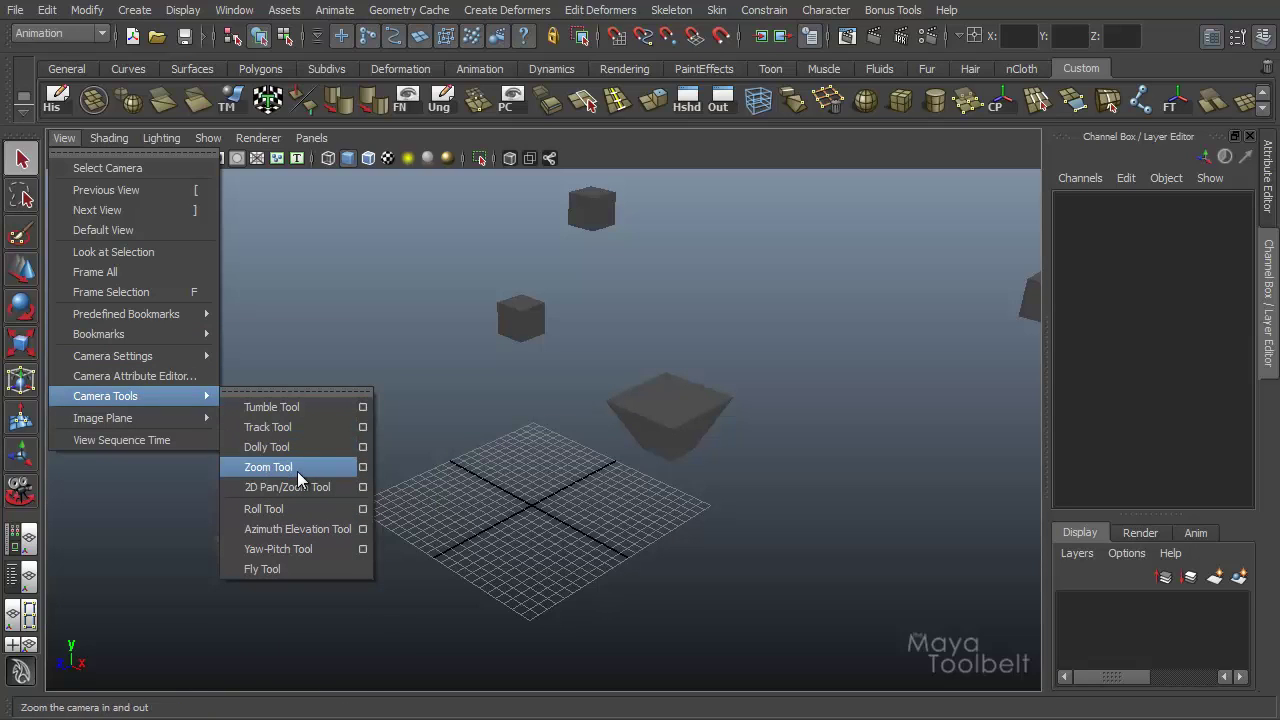
click(404, 358)
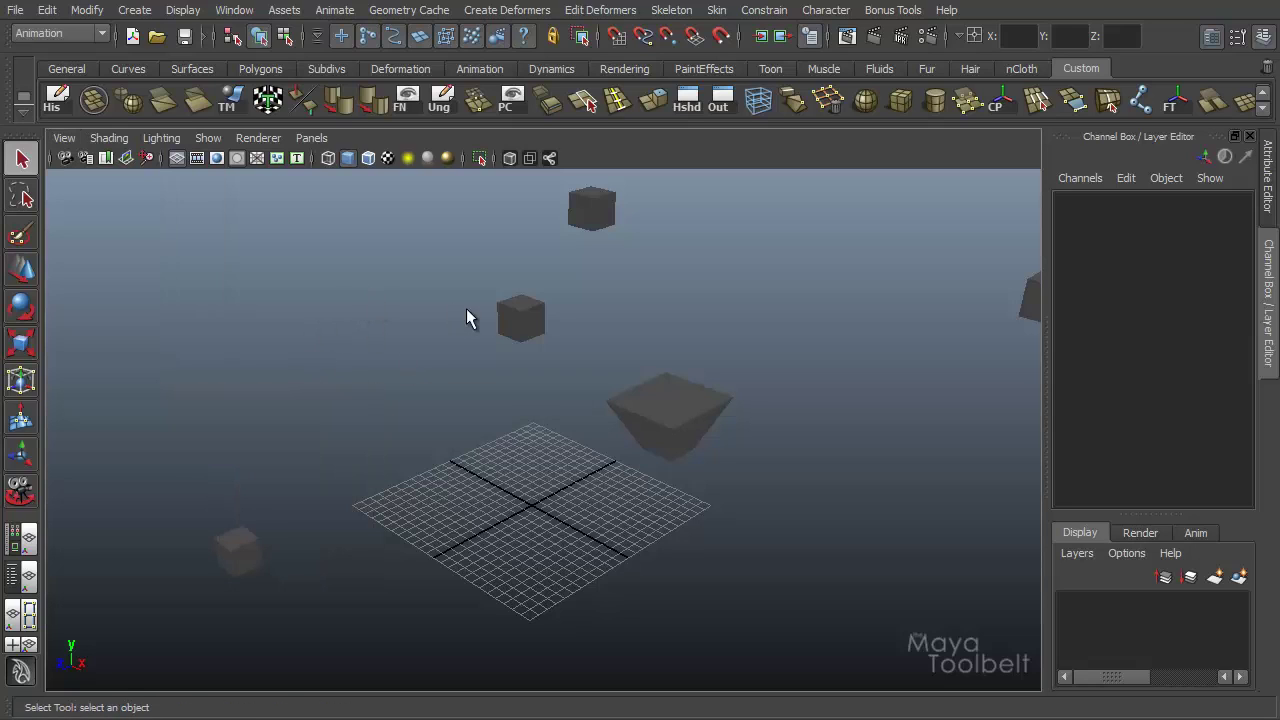